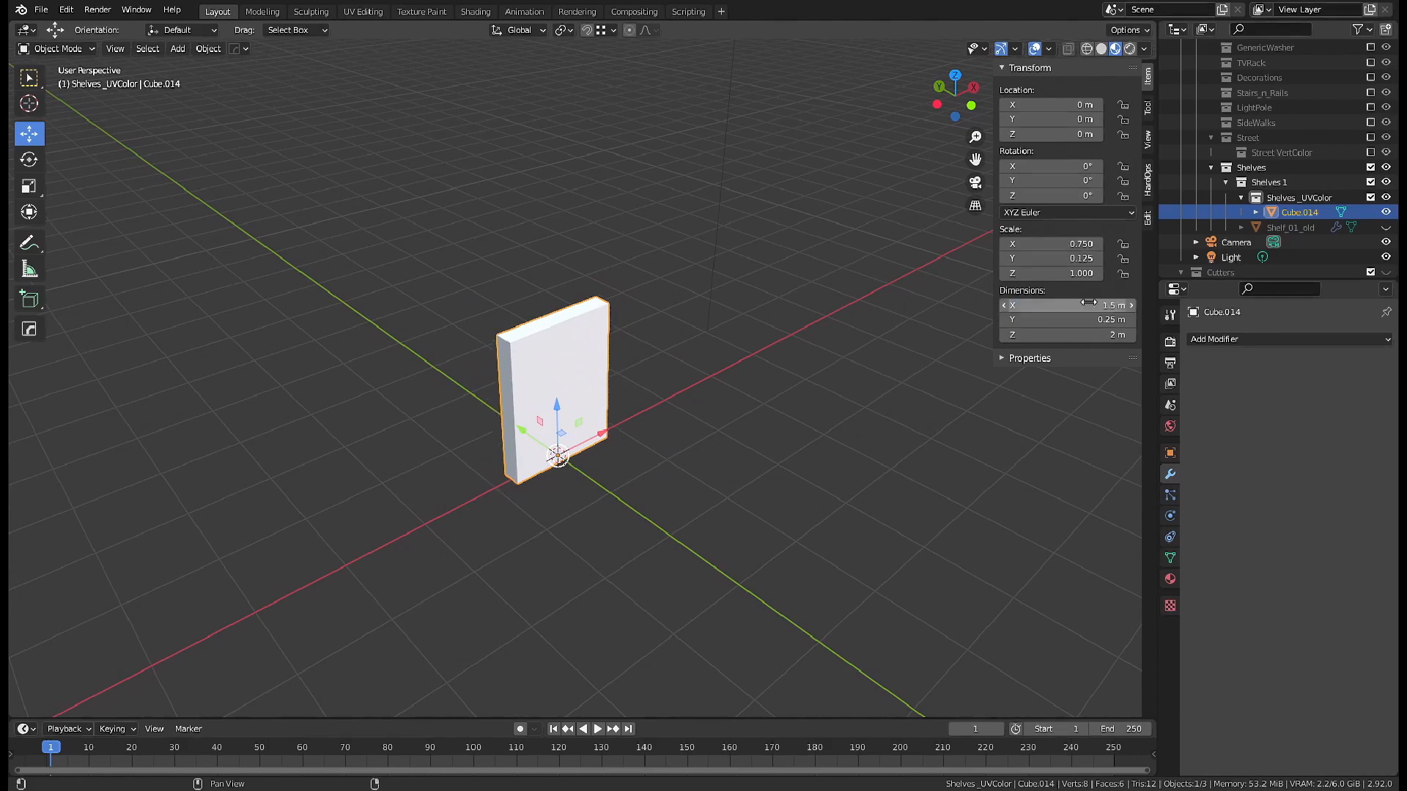
# - Apply the cube's location, rotation and scale transforms
pyautogui.moveTo(659, 432); pyautogui.dragTo(593, 428, button='middle')
pyautogui.hotkey('ctrl', 'a')
pyautogui.click(681, 439)
pyautogui.moveTo(703, 434); pyautogui.dragTo(732, 432, button='middle')
pyautogui.scroll(5, 591, 444)
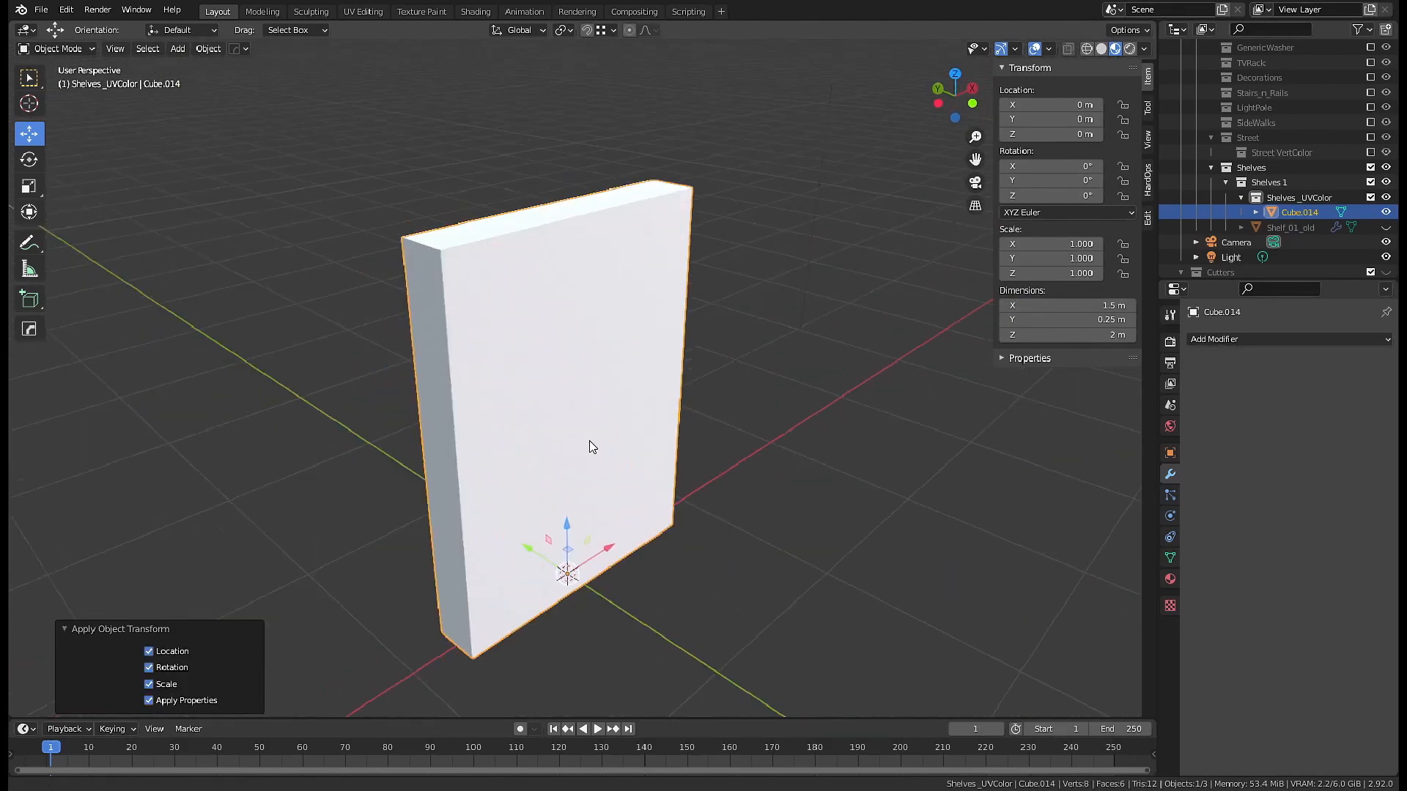
# - In the mesh, inset the cube's large front face to form a frame border and scale the inner face by 0.970
pyautogui.moveTo(592, 446); pyautogui.dragTo(624, 297, button='middle')
pyautogui.press('Tab')
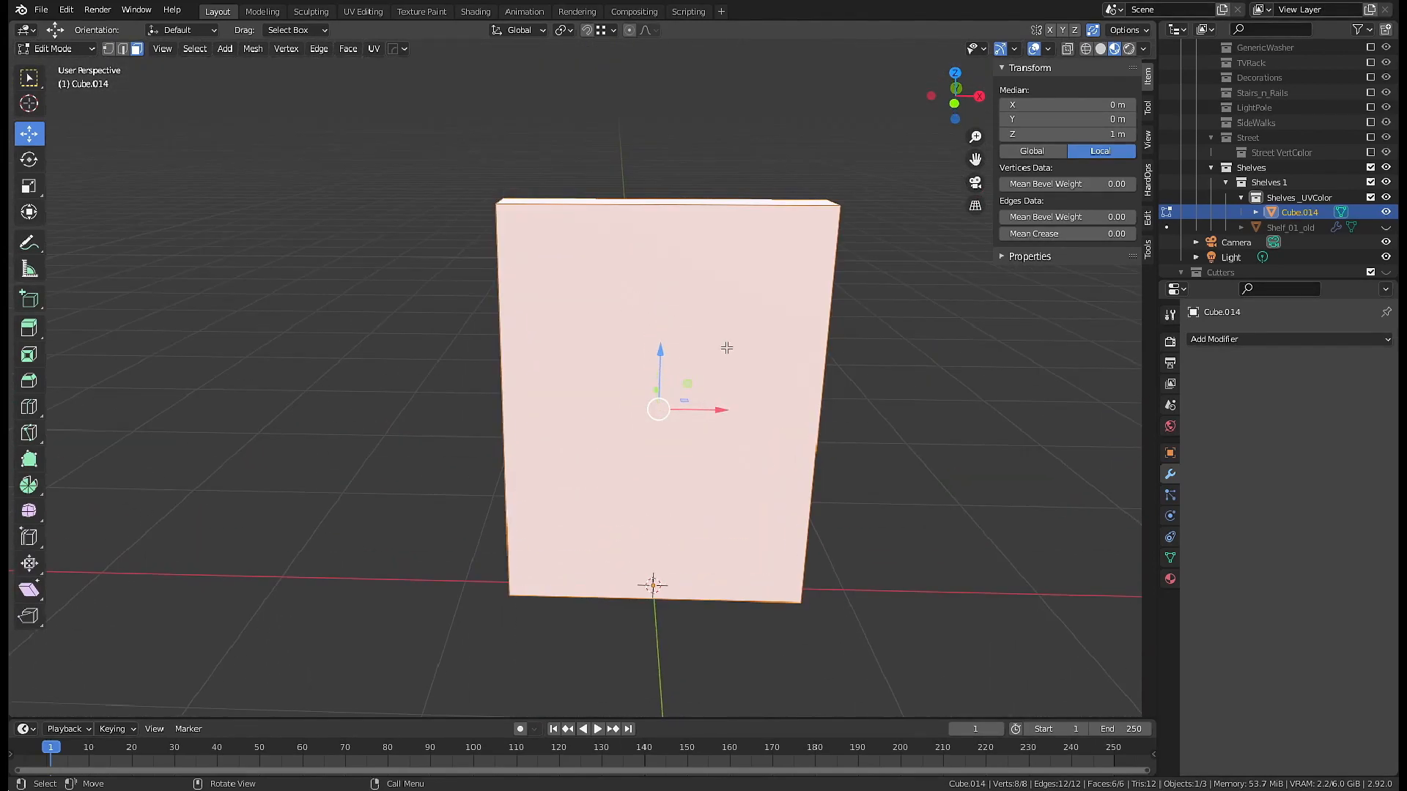
pyautogui.click(857, 411)
pyautogui.moveTo(696, 463); pyautogui.dragTo(802, 508, button='middle')
pyautogui.press('s')
pyautogui.click(804, 415)
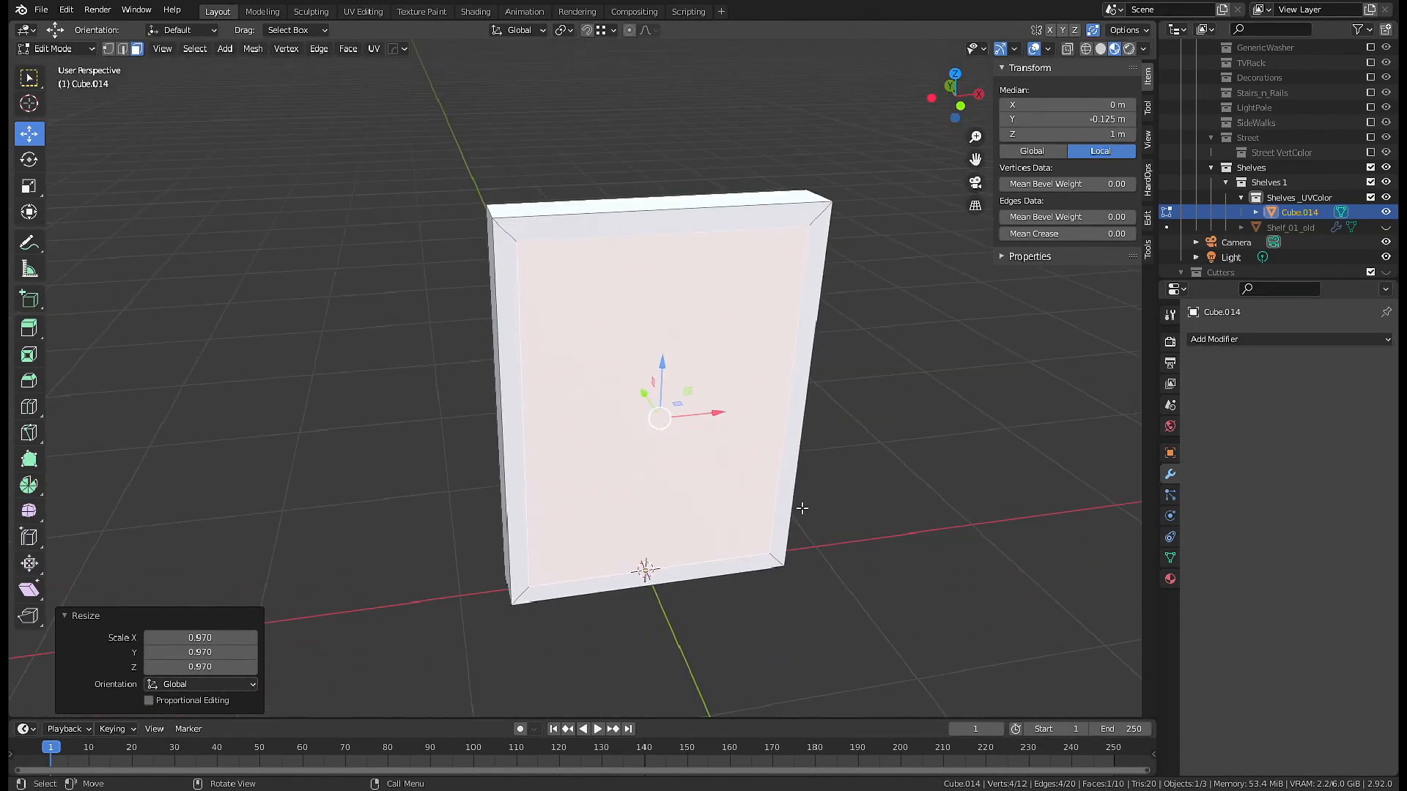
# - Add two evenly spaced horizontal loop cuts around the case, keeping the slide factor at 0
pyautogui.click(812, 426)
pyautogui.rightClick(912, 451)
pyautogui.moveTo(912, 452); pyautogui.dragTo(832, 447, button='middle')
pyautogui.scroll(3, 835, 449)
pyautogui.press('KP_Decimal')
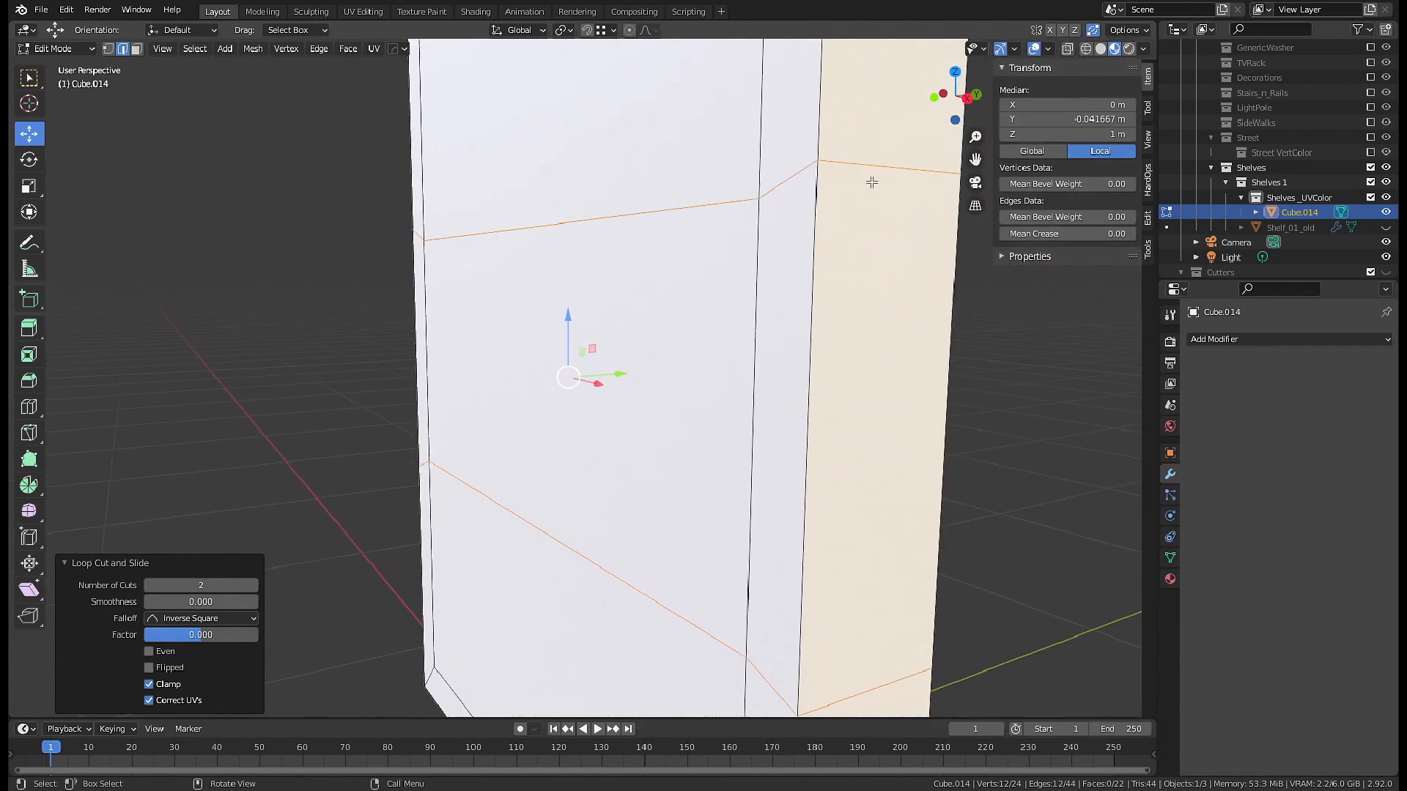
# - Move the two cut edges on the case's right side along Z, snapping each to the matching vertex of the inner panel
pyautogui.click(872, 181)
pyautogui.press('g')
pyautogui.press('z')
pyautogui.keyDown('ctrl'); pyautogui.click(751, 197); pyautogui.keyUp('ctrl')
pyautogui.keyDown('shift'); pyautogui.moveTo(753, 201); pyautogui.dragTo(747, 44, button='middle'); pyautogui.keyUp('shift')
pyautogui.click(833, 374)
pyautogui.press('g')
pyautogui.press('z')
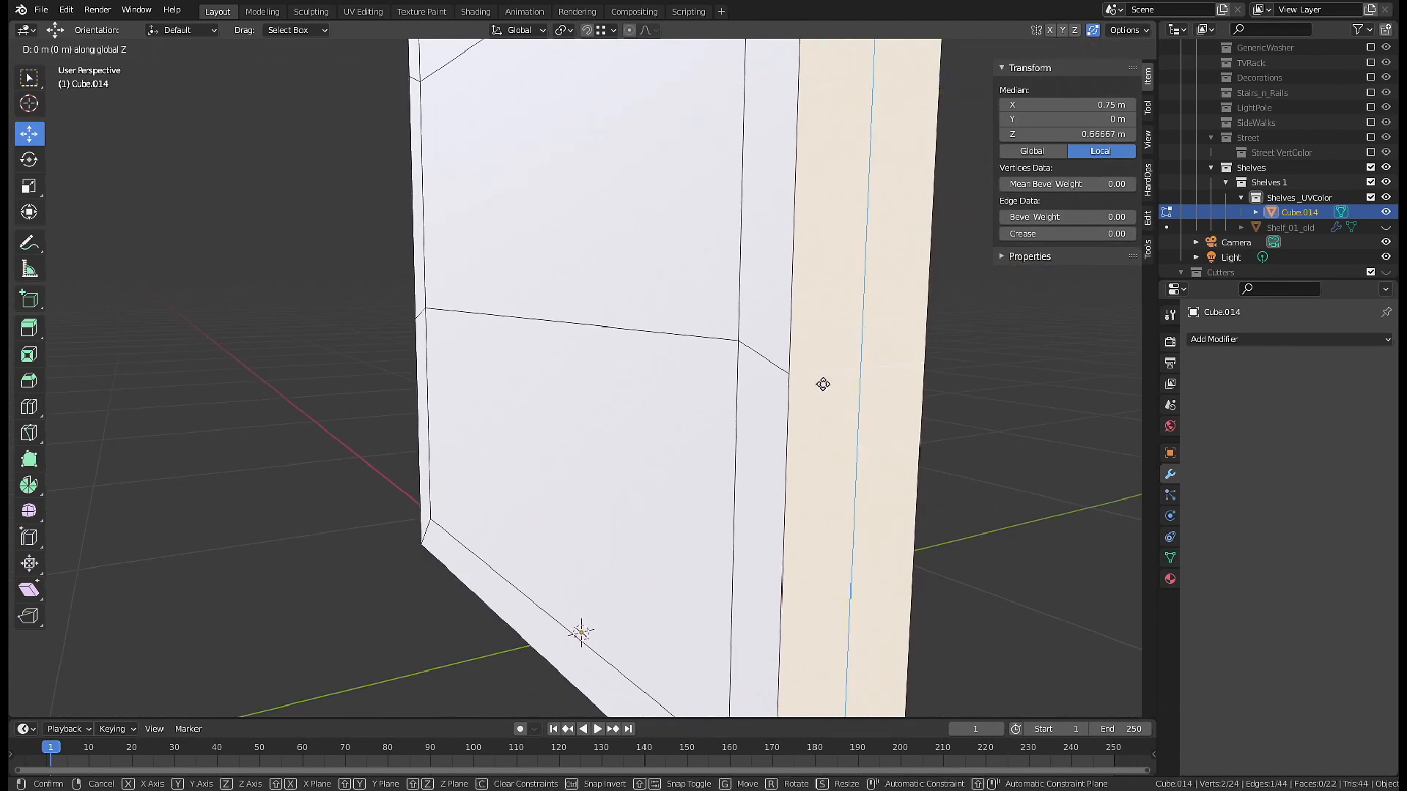
pyautogui.keyDown('ctrl'); pyautogui.click(741, 342); pyautogui.keyUp('ctrl')
# - Move the two cut edges on the case's left side along Z, snapping each to the height of its inner panel vertex
pyautogui.moveTo(525, 326); pyautogui.dragTo(591, 329, button='middle')
pyautogui.scroll(-8, 601, 341)
pyautogui.moveTo(671, 411); pyautogui.dragTo(865, 392, button='middle')
pyautogui.scroll(5, 718, 428)
pyautogui.click(803, 320)
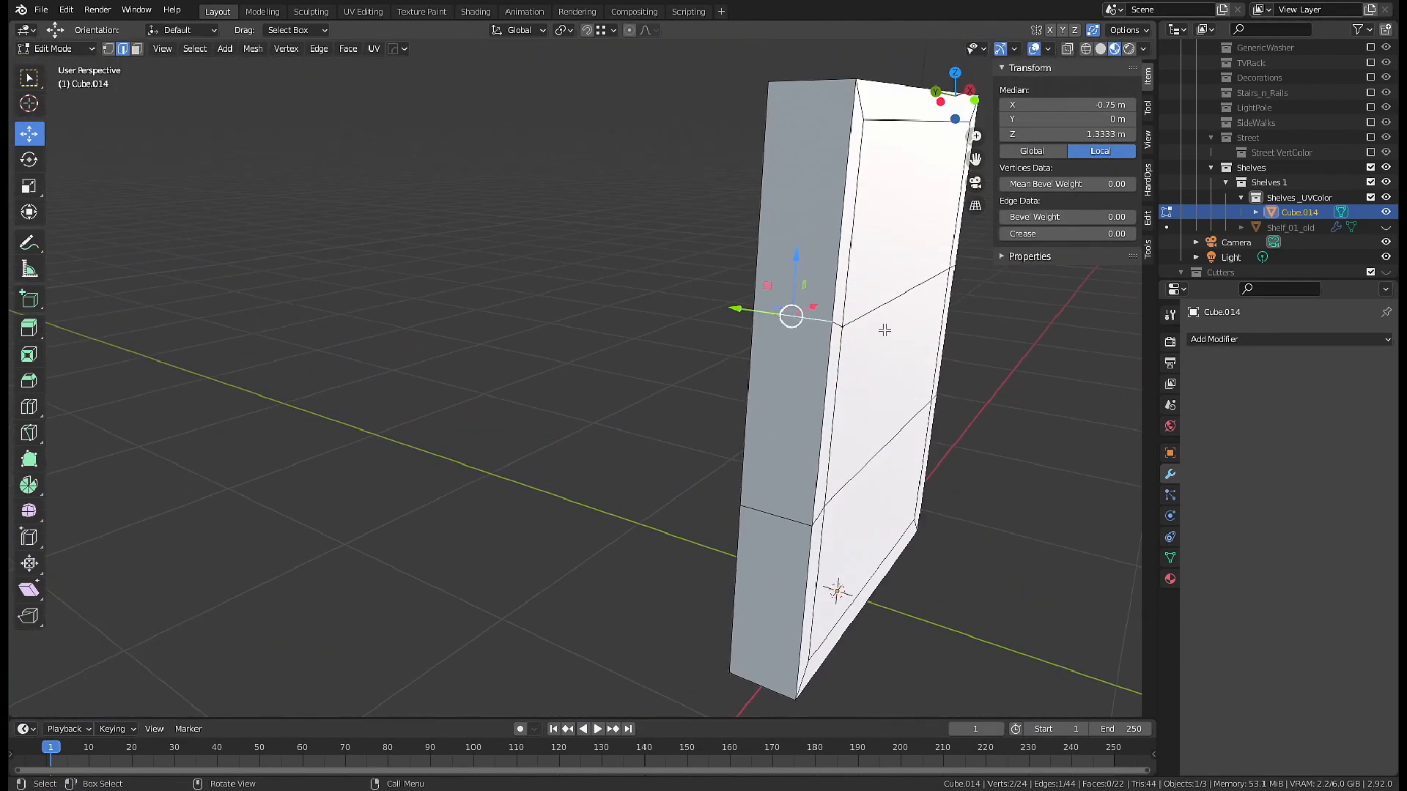
pyautogui.press('g')
pyautogui.press('z')
pyautogui.keyDown('ctrl'); pyautogui.click(846, 329); pyautogui.keyUp('ctrl')
pyautogui.click(793, 519)
pyautogui.press('g')
pyautogui.press('z')
pyautogui.keyDown('ctrl'); pyautogui.click(832, 503); pyautogui.keyUp('ctrl')
# - Select both horizontal edge loops and bevel them about 0.041 m wide with one segment to form the shelf boards
pyautogui.moveTo(895, 500); pyautogui.dragTo(813, 487, button='middle')
pyautogui.keyDown('alt'); pyautogui.click(559, 479); pyautogui.keyUp('alt')
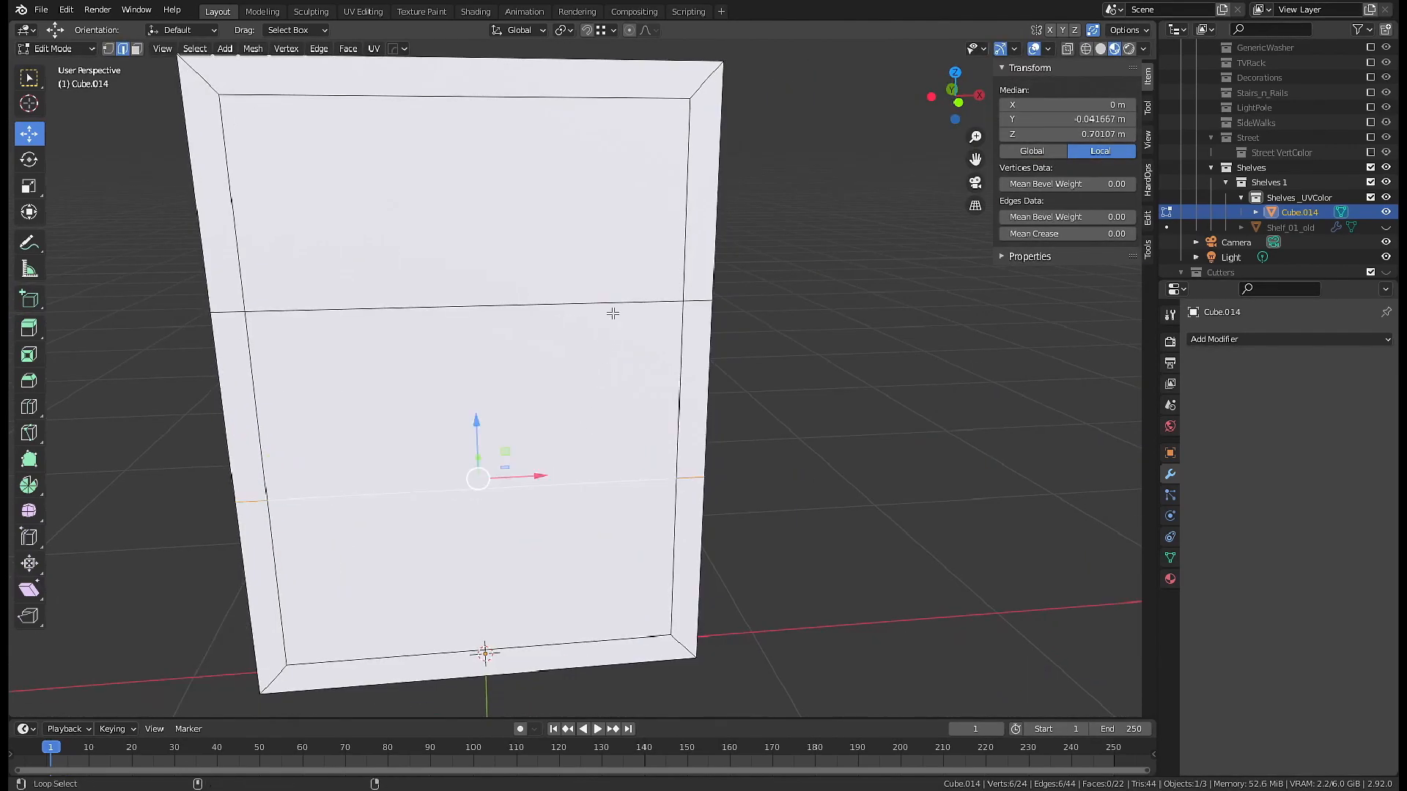
pyautogui.click(797, 420)
pyautogui.moveTo(750, 490); pyautogui.dragTo(746, 436, button='middle')
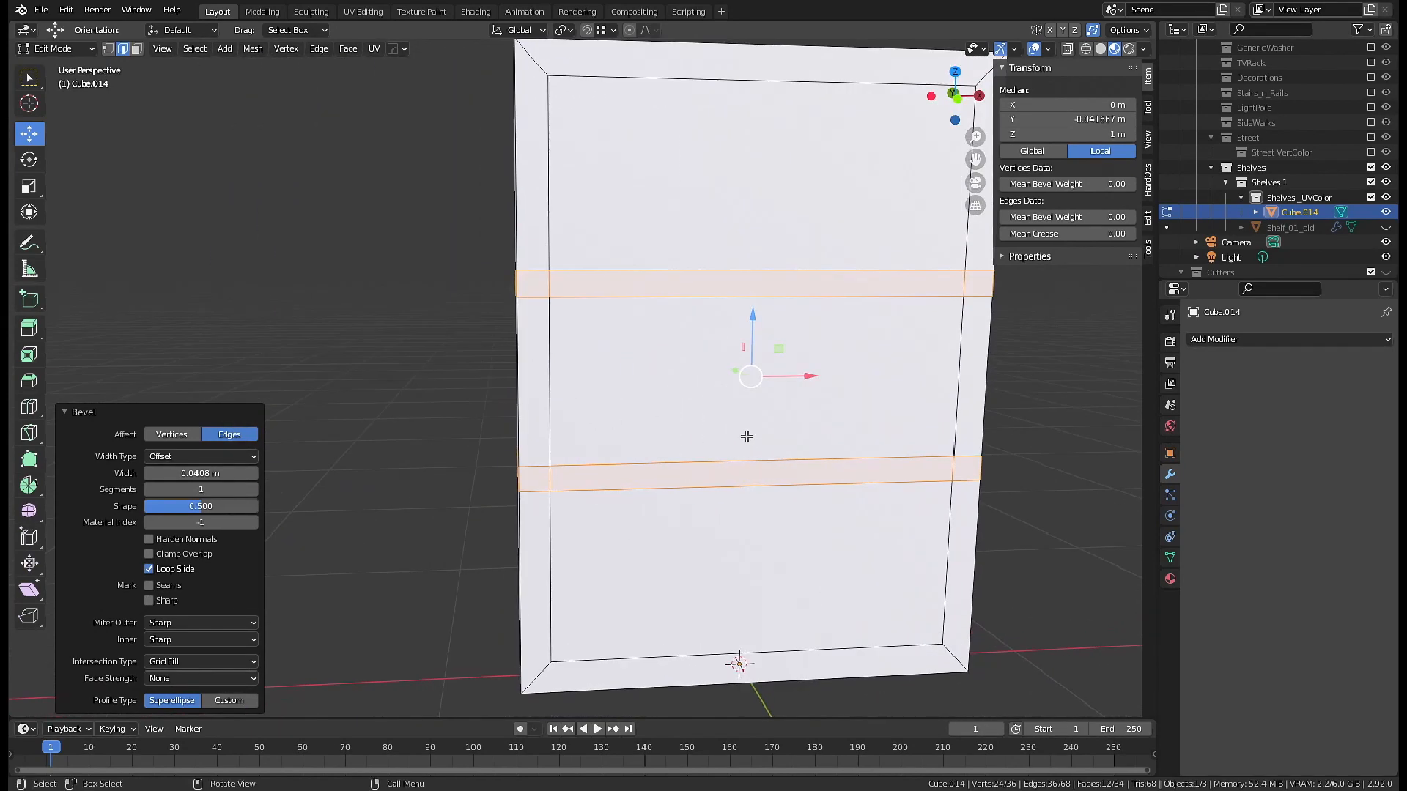
# - Extrude the three front panel faces inward along Y to hollow out the shelf compartments, and leave mesh editing
pyautogui.press('3')
pyautogui.click(746, 432)
pyautogui.keyDown('shift'); pyautogui.click(760, 178); pyautogui.keyUp('shift')
pyautogui.keyDown('shift'); pyautogui.click(696, 513); pyautogui.keyUp('shift')
pyautogui.moveTo(692, 509); pyautogui.dragTo(617, 537, button='middle')
pyautogui.press('e')
pyautogui.press('y')
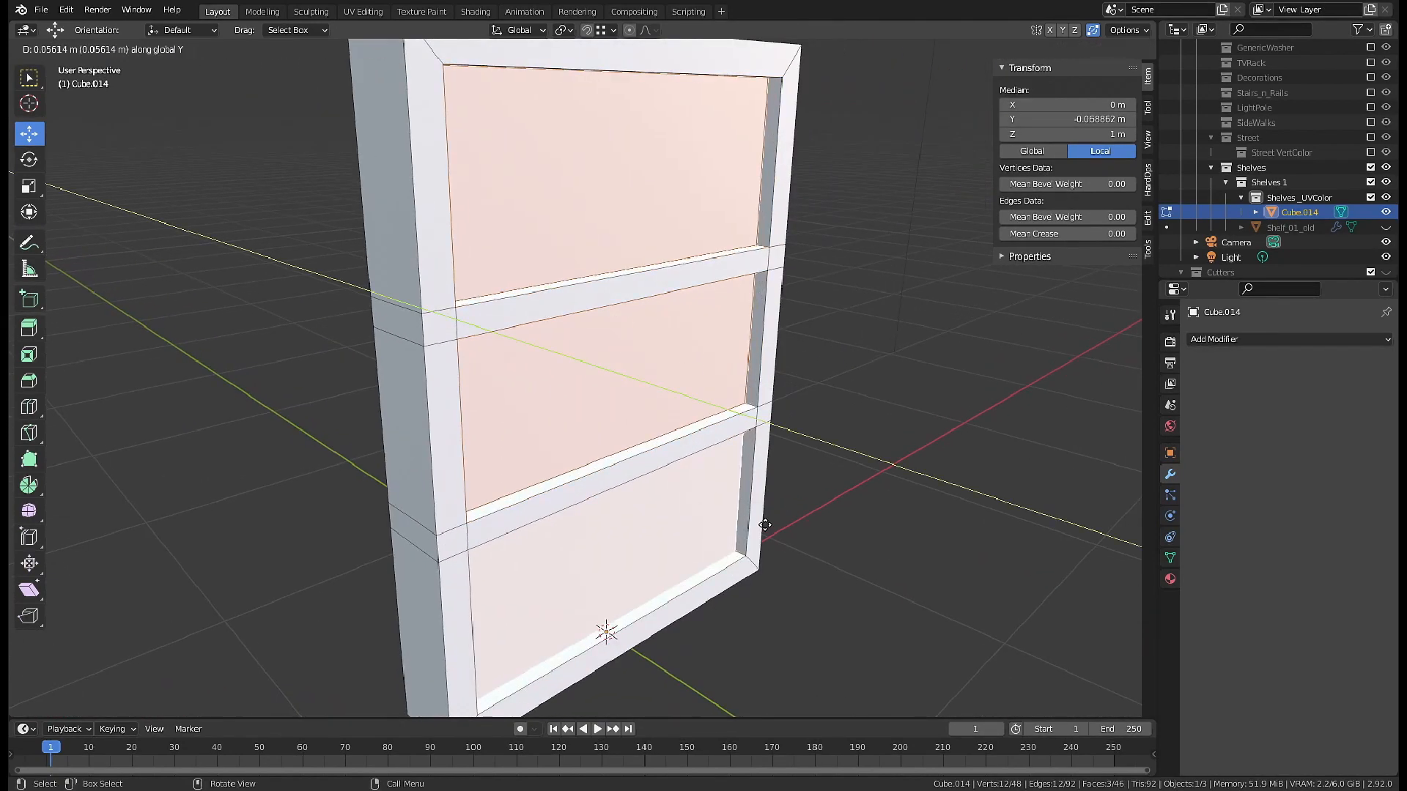
pyautogui.click(732, 519)
pyautogui.moveTo(732, 519); pyautogui.dragTo(696, 471, button='middle')
pyautogui.scroll(-9, 696, 465)
pyautogui.press('Tab')
# - Add a Bevel modifier to the shelf with a 32° angle limit and an amount of 0.005 m
pyautogui.scroll(6, 669, 428)
pyautogui.click(1255, 339)
pyautogui.click(1087, 397)
pyautogui.click(1331, 520)
pyautogui.write('30d')
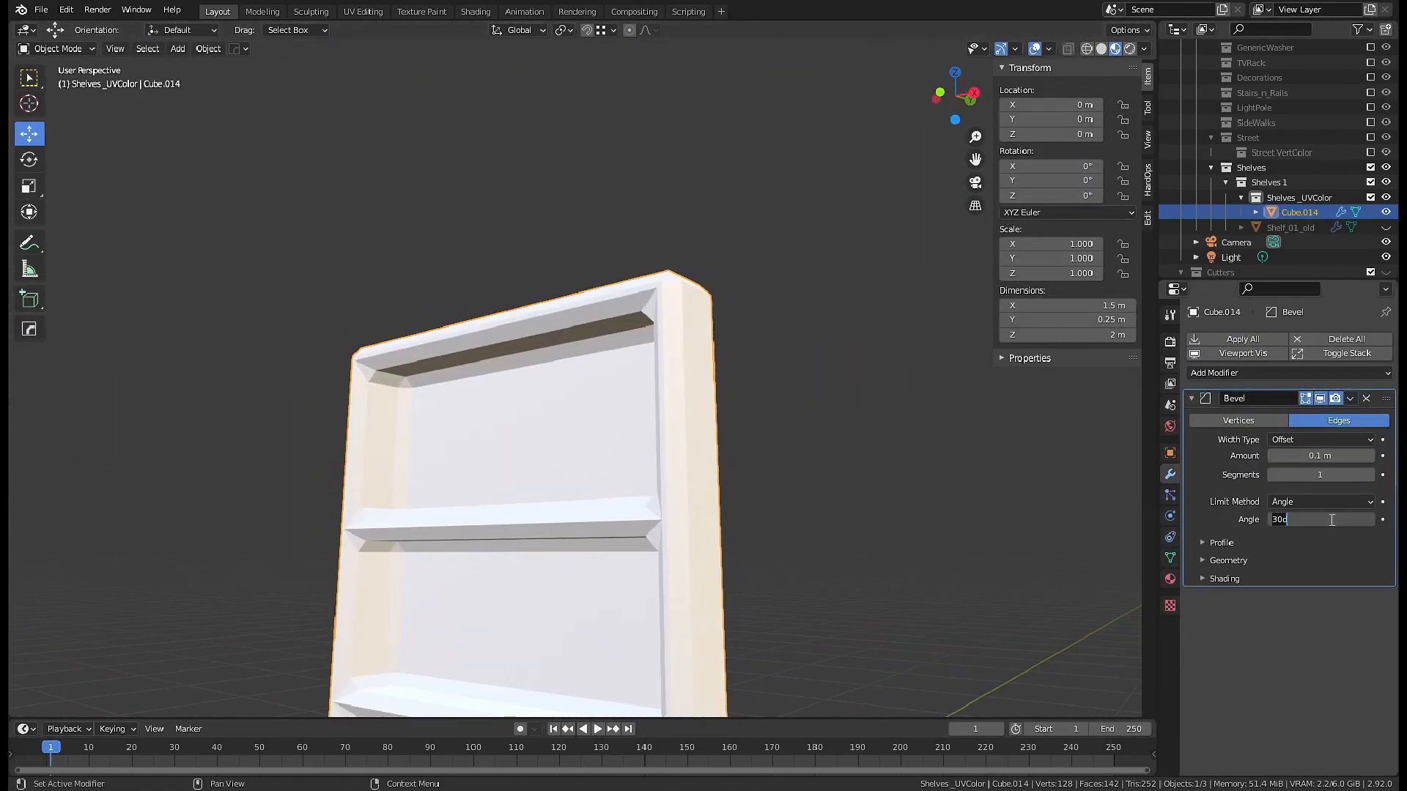
pyautogui.press('Return')
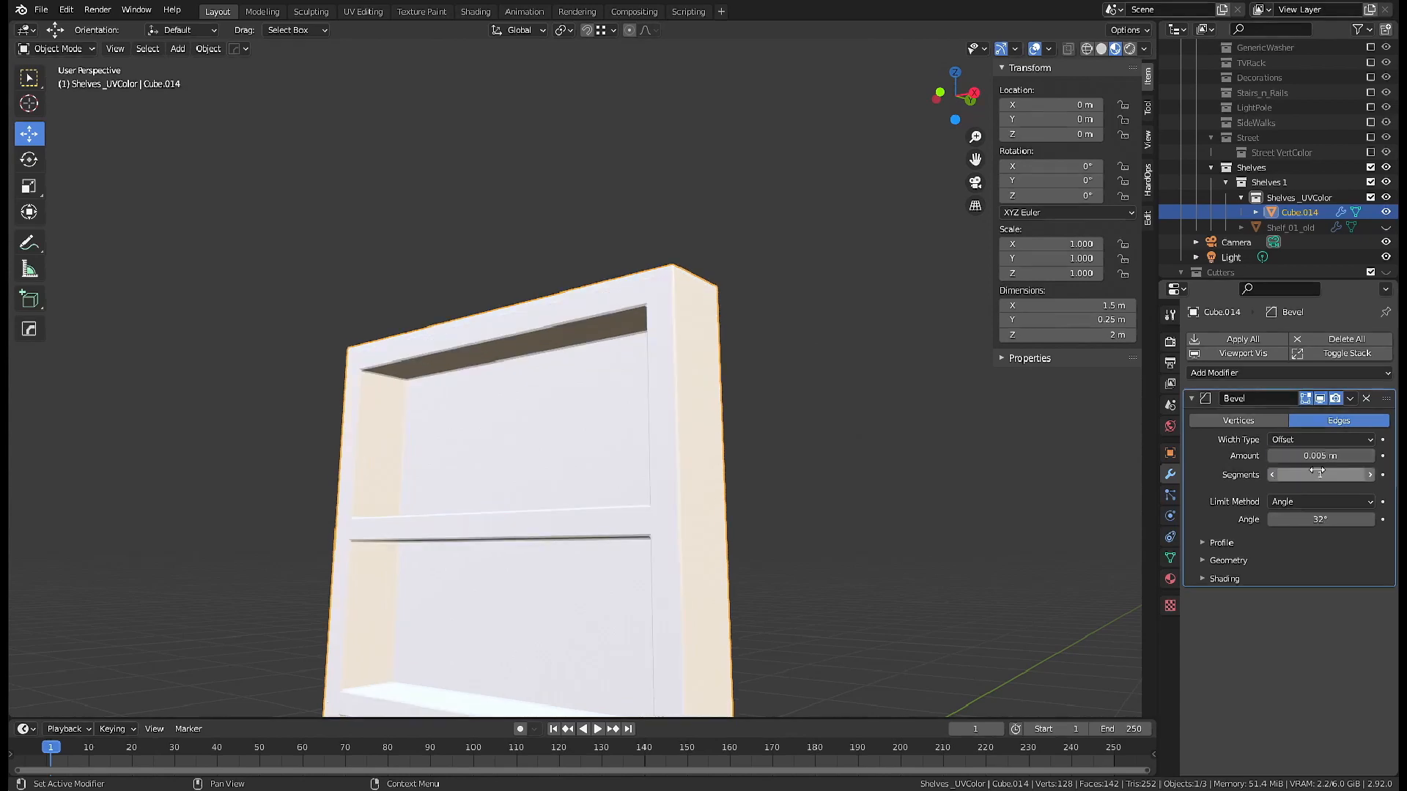
# - Shade the beveled shelf smooth
pyautogui.rightClick(652, 448)
pyautogui.click(652, 448)
pyautogui.scroll(5, 722, 367)
pyautogui.moveTo(724, 343)
pyautogui.mouseDown(button='middle')
pyautogui.moveTo(723, 367)
pyautogui.moveTo(675, 394)
pyautogui.mouseUp(button='middle')
pyautogui.scroll(-6, 722, 367)
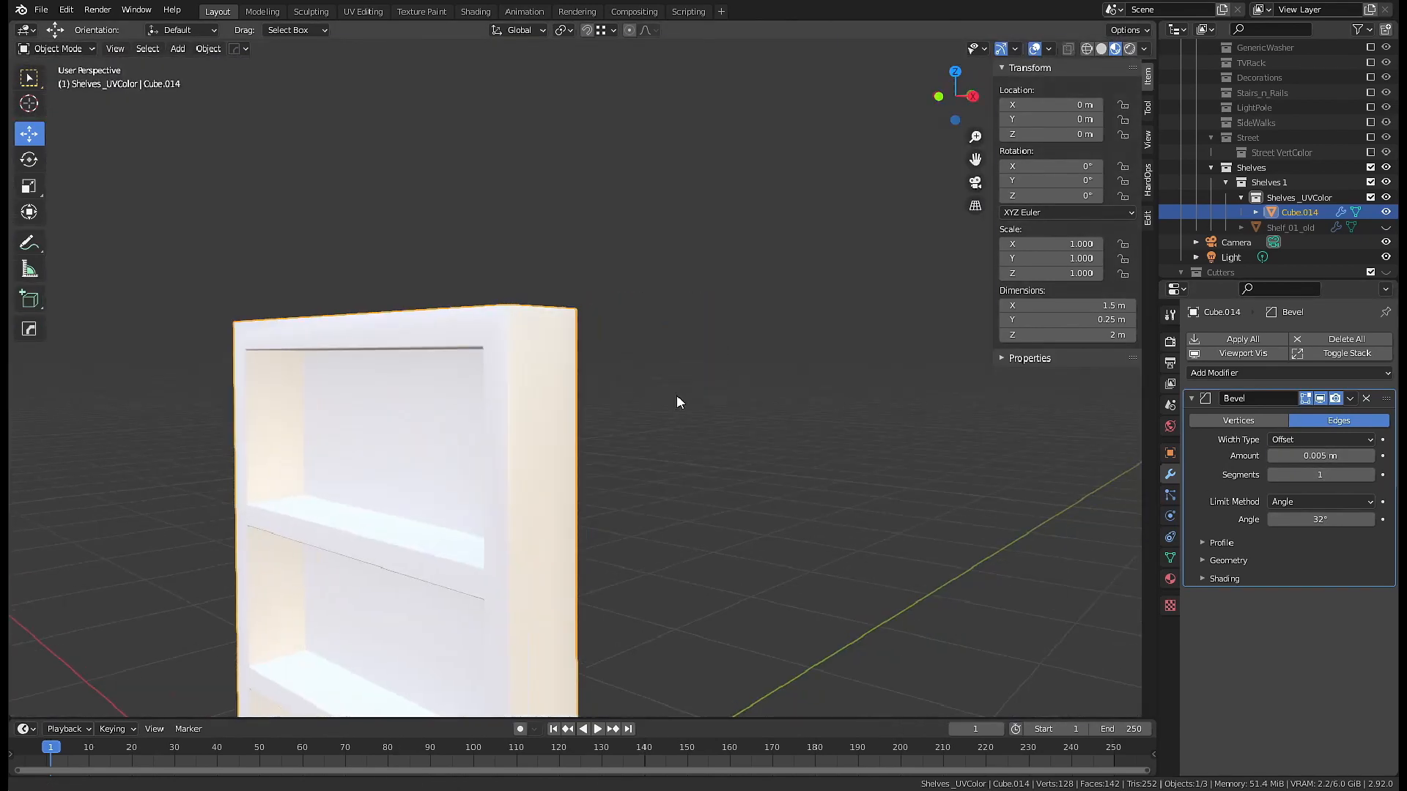
# - Set the Bevel modifier to 2 segments and enable Auto Smooth in the mesh's normals settings
pyautogui.scroll(4, 554, 409)
pyautogui.keyDown('shift'); pyautogui.moveTo(554, 408); pyautogui.dragTo(682, 426, button='middle'); pyautogui.keyUp('shift')
pyautogui.click(1370, 475)
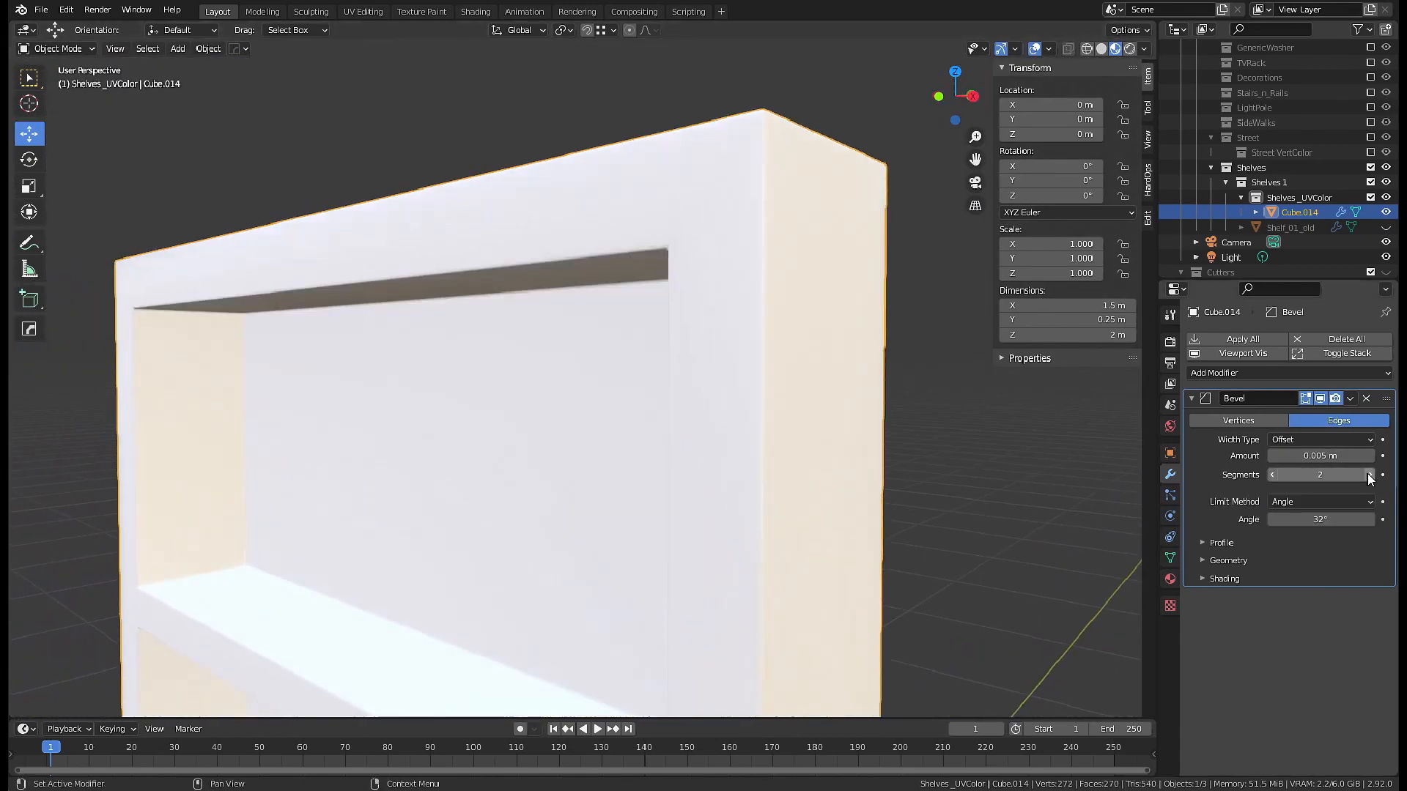
pyautogui.click(1170, 559)
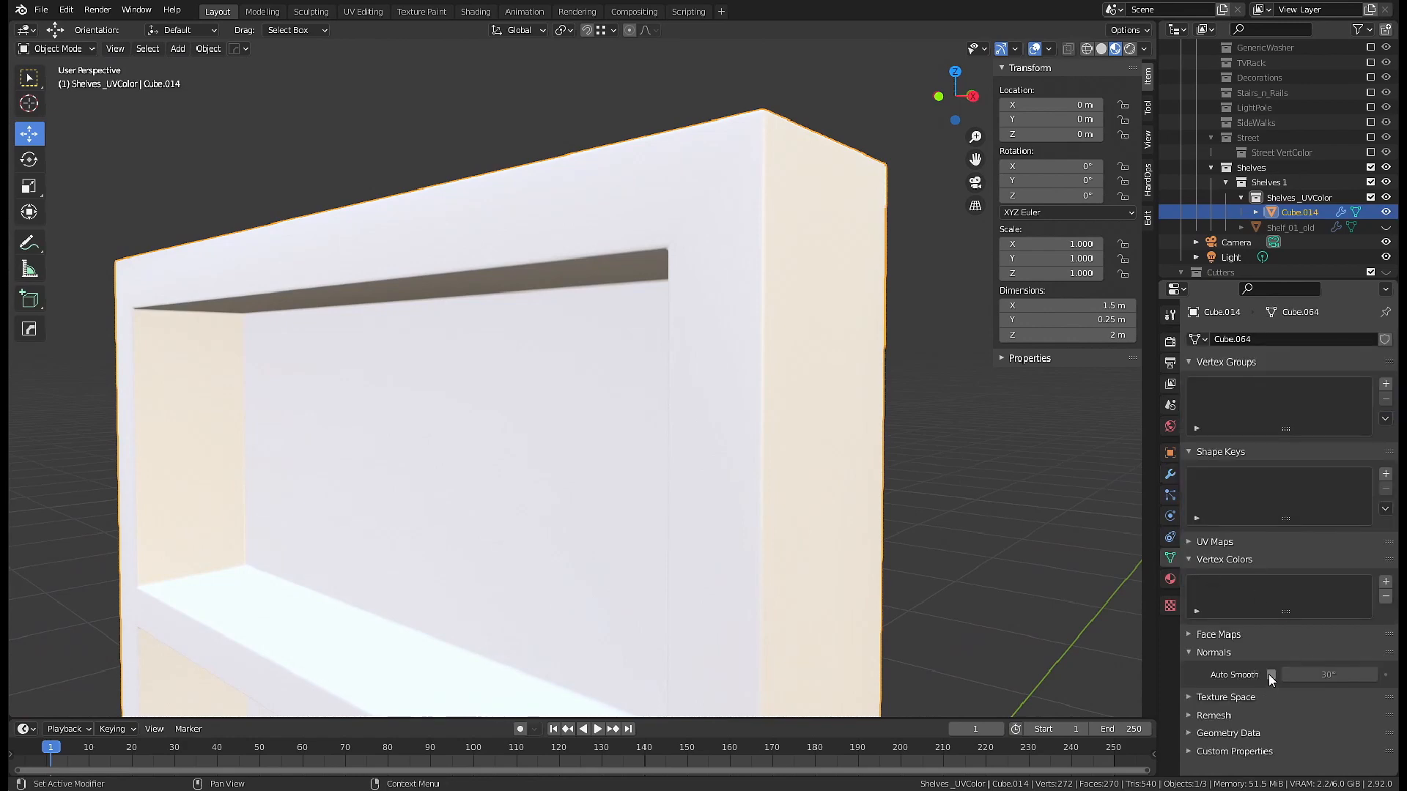
pyautogui.click(1170, 474)
pyautogui.moveTo(899, 605); pyautogui.dragTo(61, 534, button='middle')
pyautogui.scroll(-8, 754, 475)
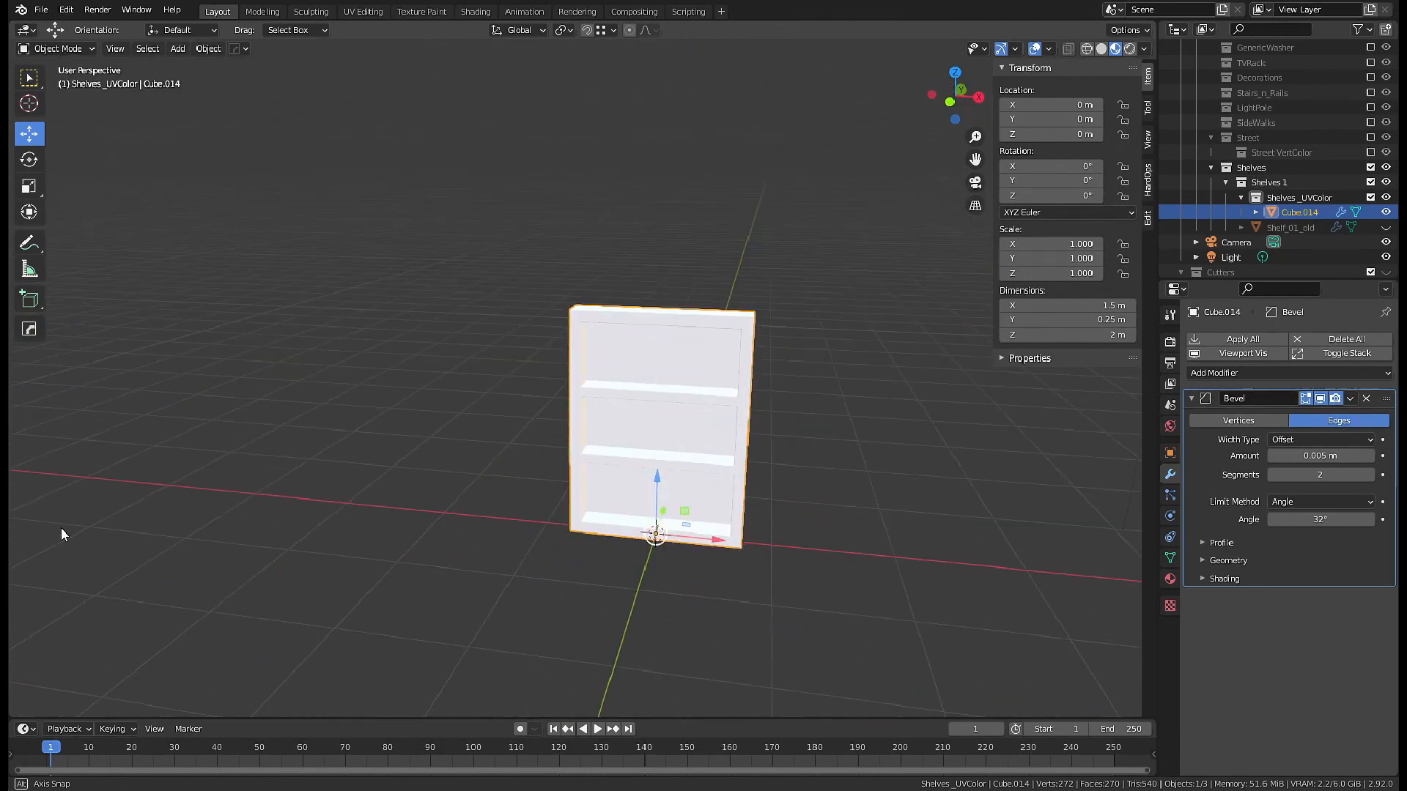
pyautogui.scroll(5, 691, 493)
pyautogui.moveTo(691, 493); pyautogui.dragTo(737, 513, button='middle')
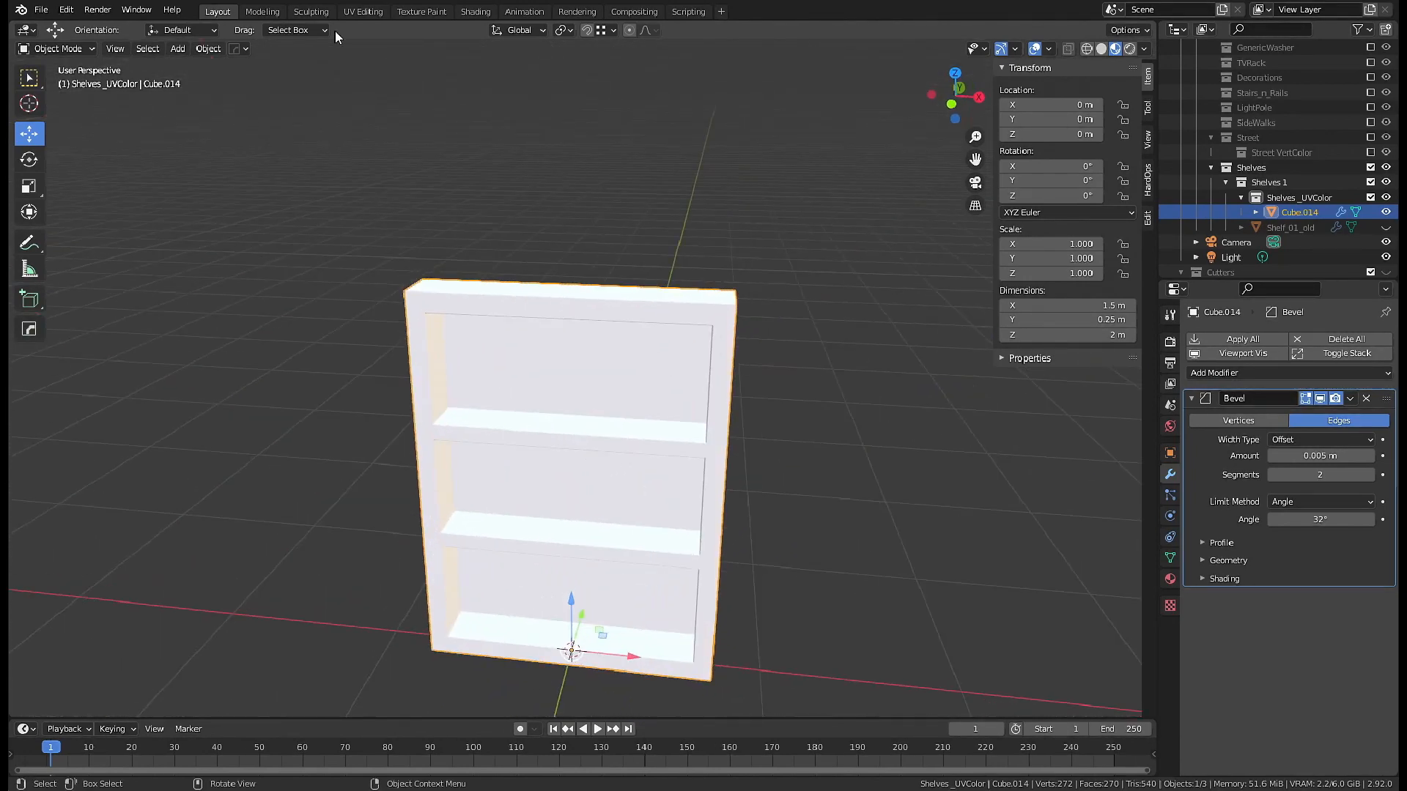
# - Unwrap all of the shelf's faces with Smart UV Project, using a 66° angle limit and 0.020 island margin
pyautogui.click(363, 11)
pyautogui.press('a')
pyautogui.press('u')
pyautogui.click(842, 240)
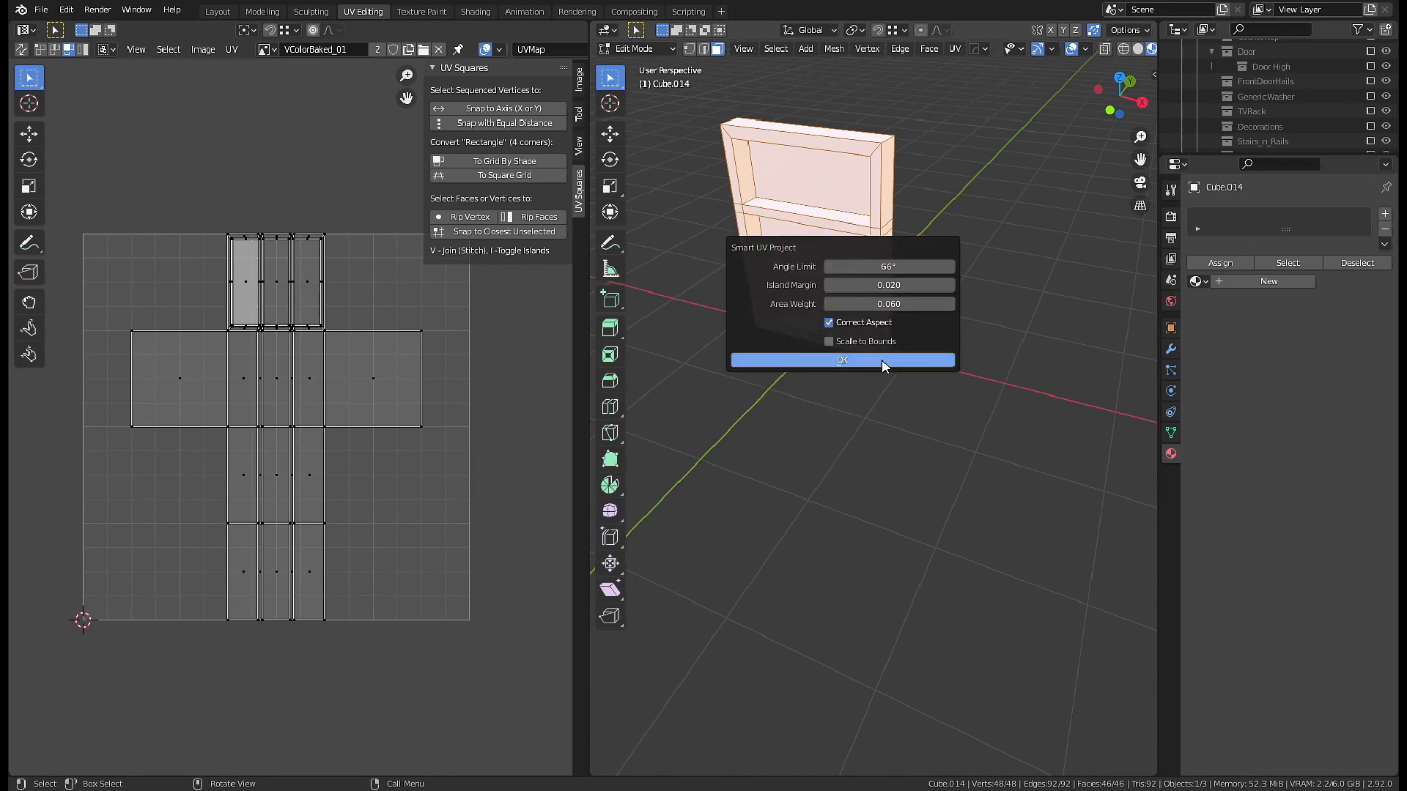
pyautogui.click(879, 365)
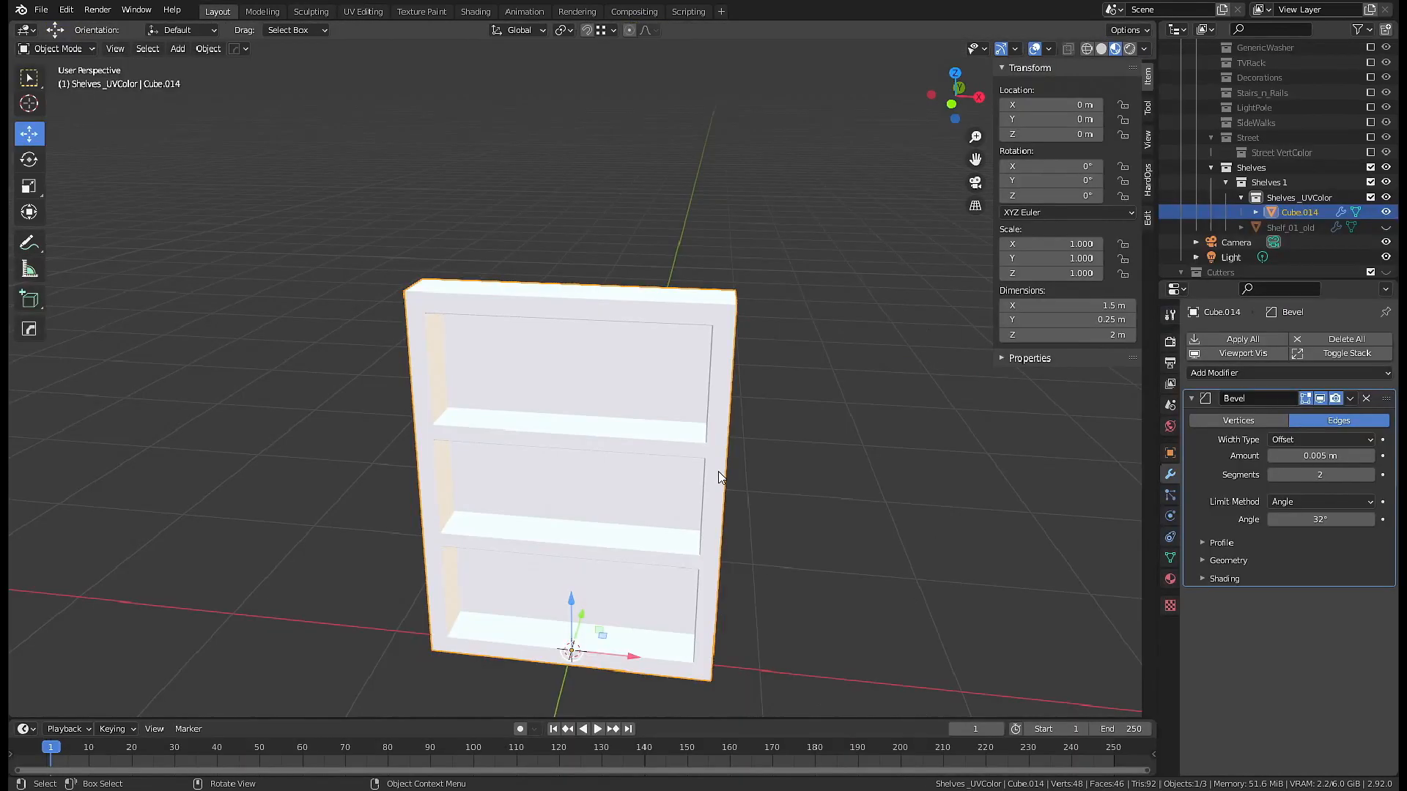
# - Copy the base name from Shelf_01_old and rename the new shelf object Shelf_01
pyautogui.moveTo(718, 471); pyautogui.dragTo(678, 490, button='middle')
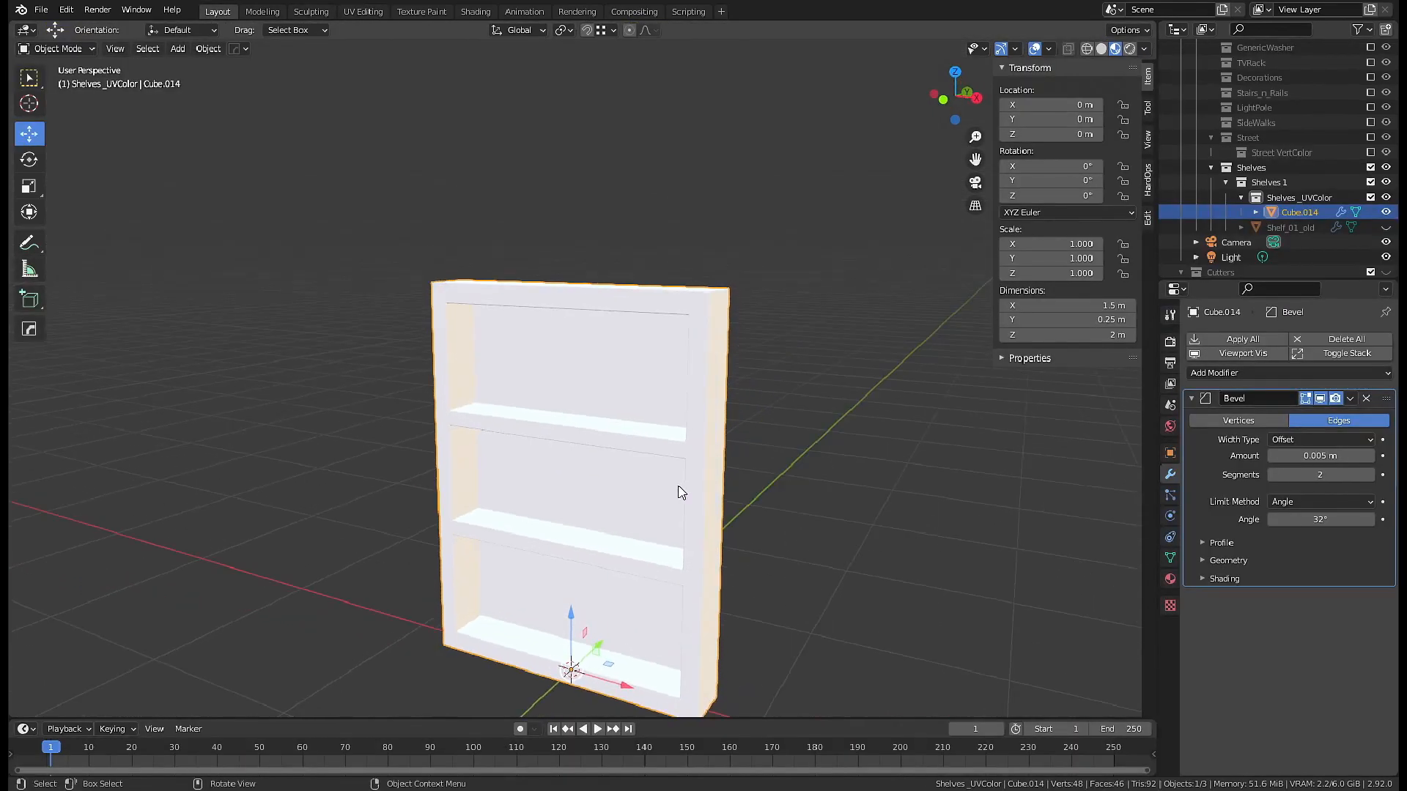
pyautogui.doubleClick(1301, 212)
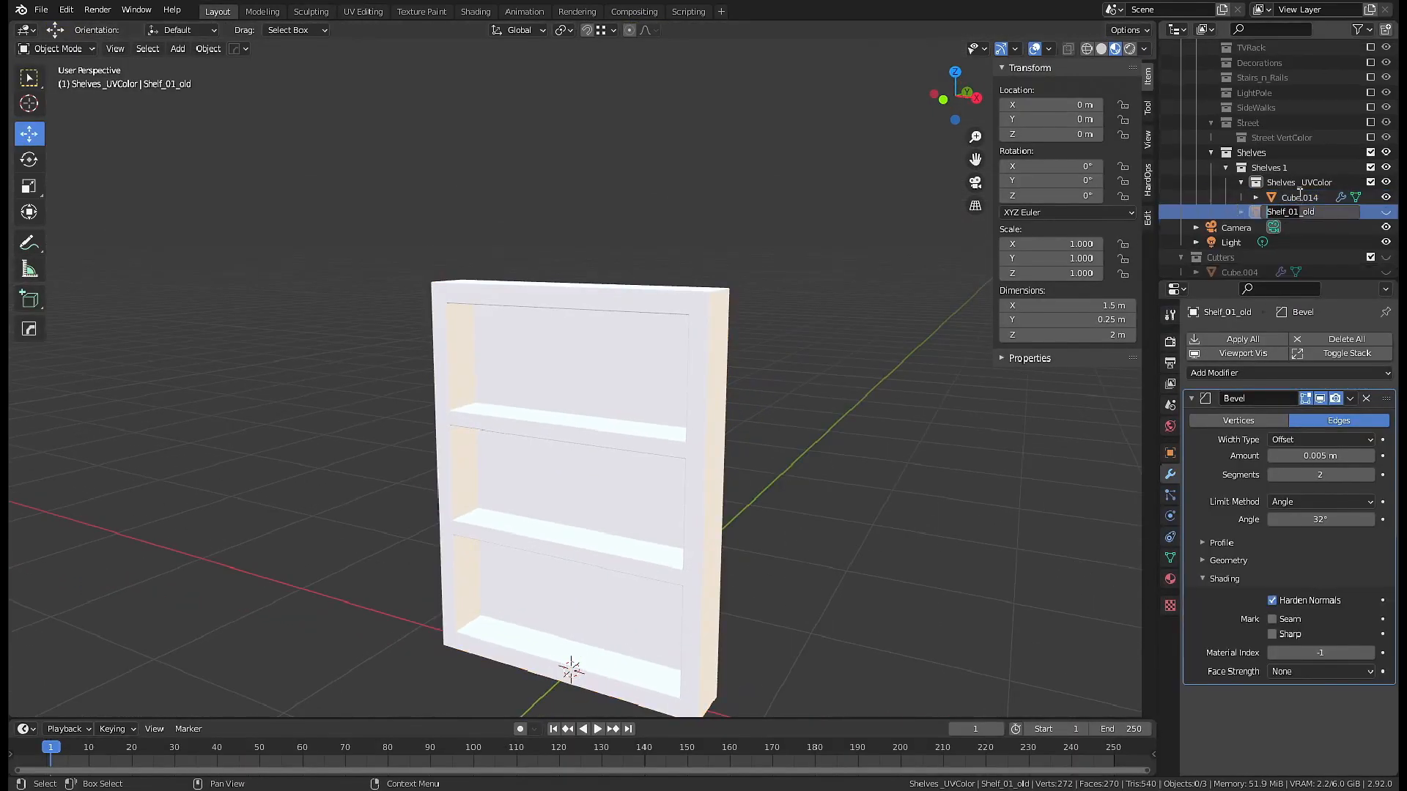
pyautogui.hotkey('ctrl', 'c')
pyautogui.click(1301, 197)
pyautogui.click(1307, 199)
pyautogui.doubleClick(1307, 199)
pyautogui.hotkey('ctrl', 'v')
pyautogui.click(1328, 229)
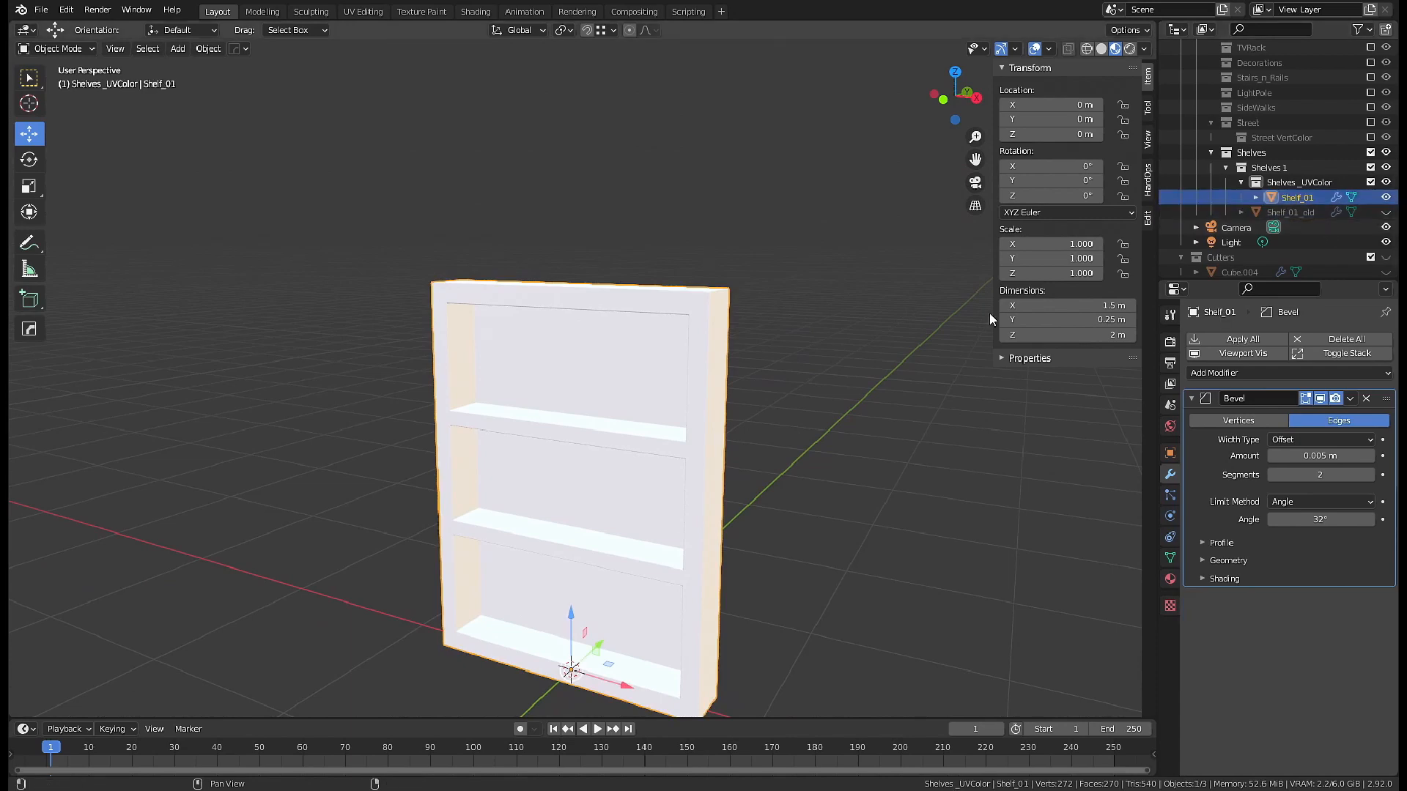
# - Duplicate Shelf_01 in place, hide the original and rename the copy Shelf_01.UVC
pyautogui.moveTo(774, 474); pyautogui.dragTo(748, 477, button='middle')
pyautogui.hotkey('shift', 'd')
pyautogui.rightClick(748, 477)
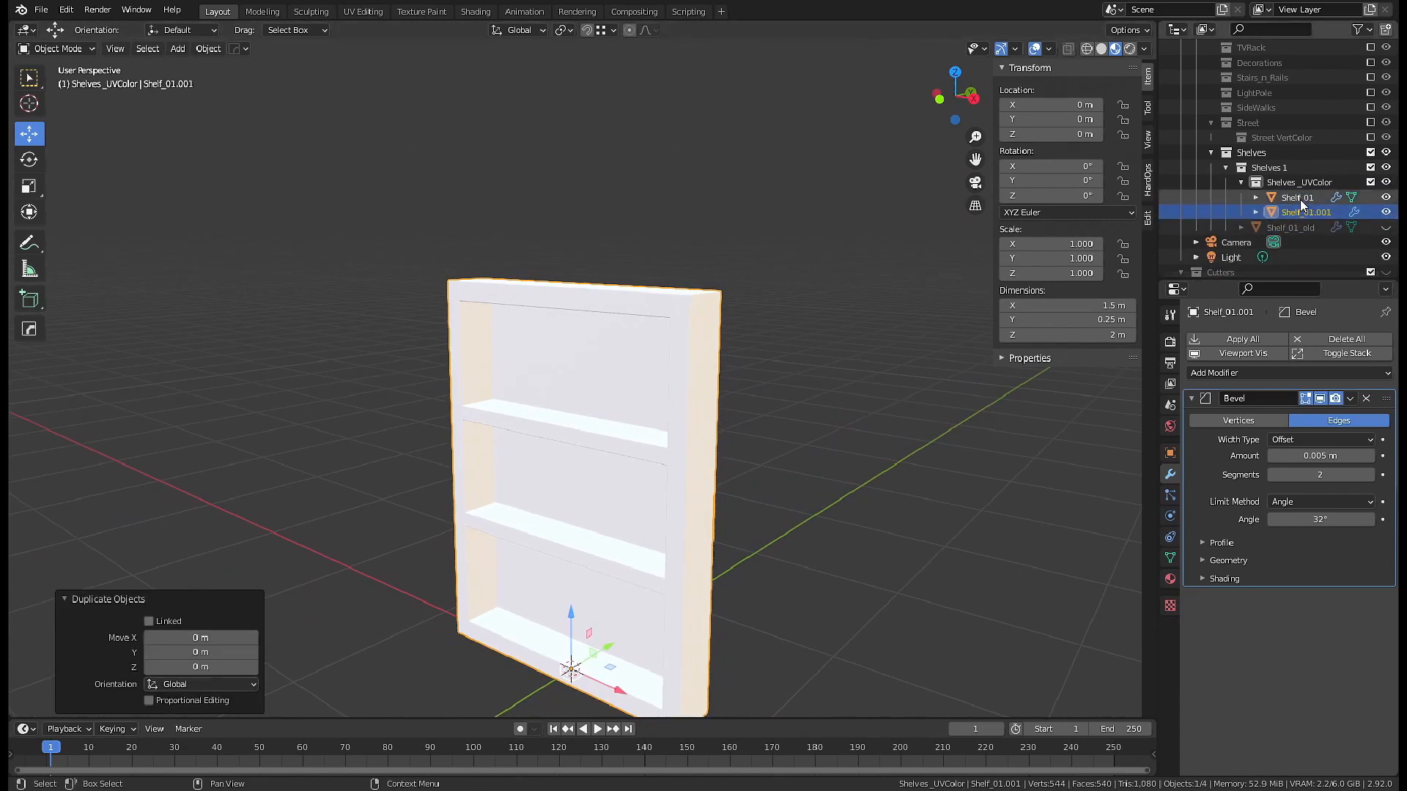
pyautogui.click(1300, 198)
pyautogui.click(1311, 200)
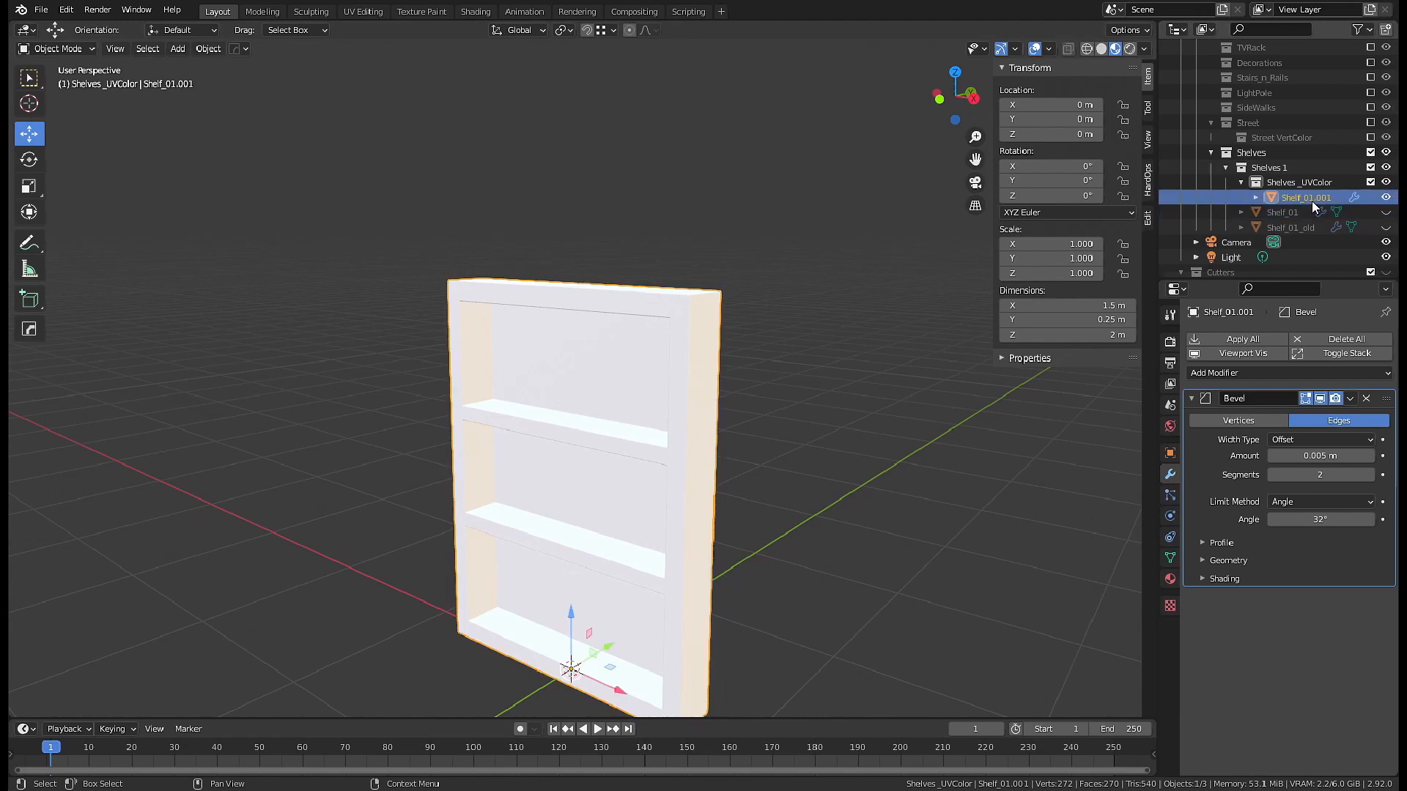
pyautogui.doubleClick(1311, 201)
pyautogui.moveTo(1335, 183); pyautogui.dragTo(1317, 183)
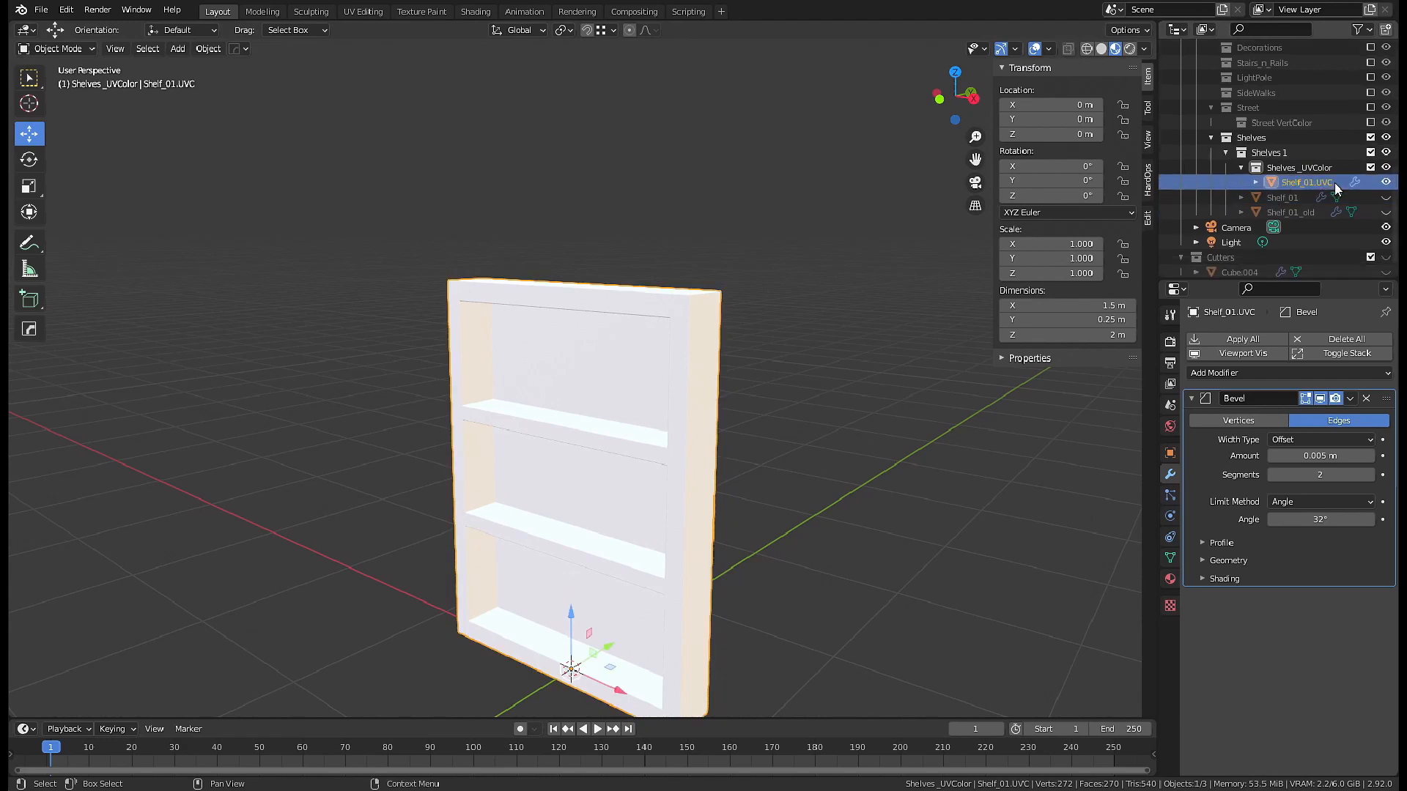
# - Duplicate Shelf_01.UVC in place as a hidden backup named Shelf_01.UVC.Bk
pyautogui.moveTo(562, 491); pyautogui.dragTo(894, 455, button='middle')
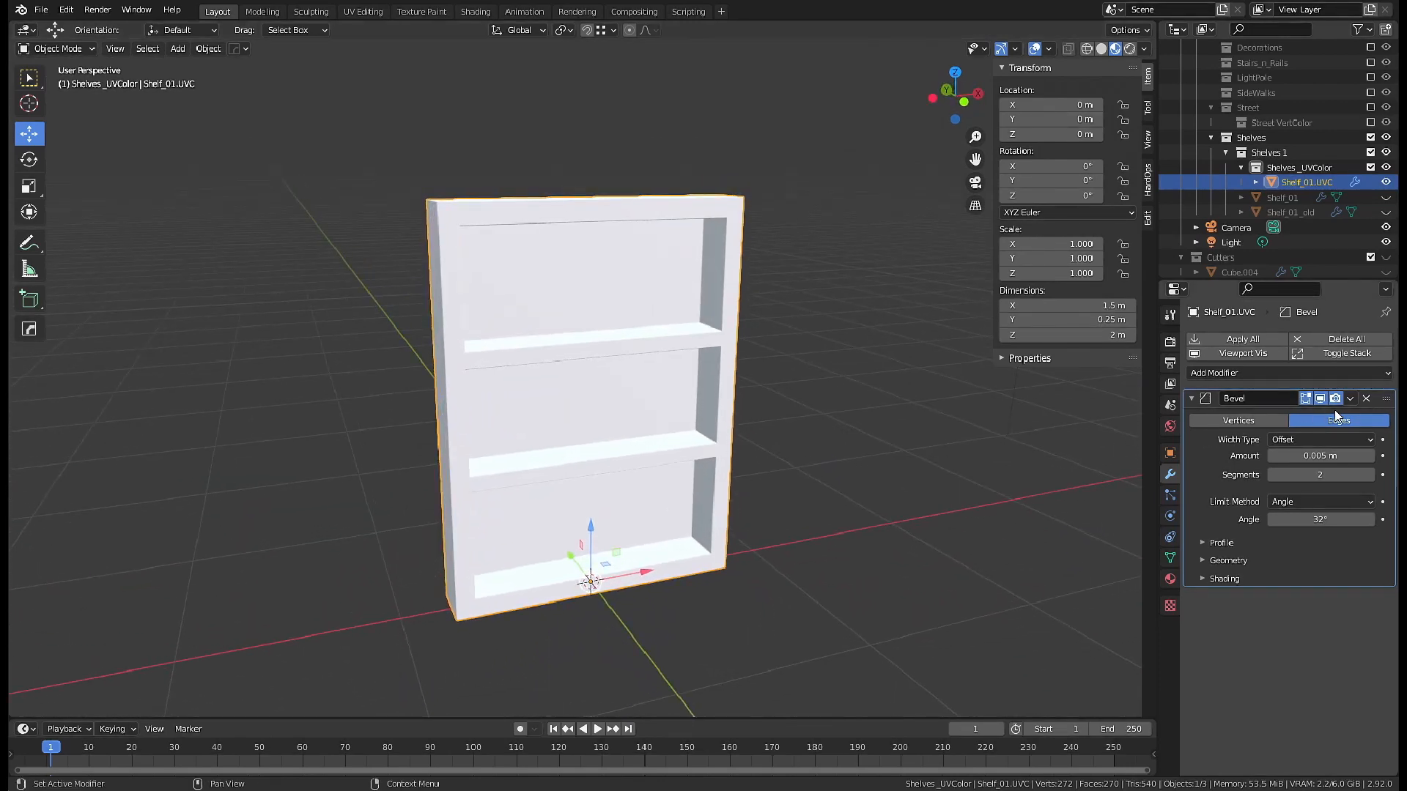
pyautogui.hotkey('shift', 'd')
pyautogui.rightClick(779, 491)
pyautogui.doubleClick(1337, 182)
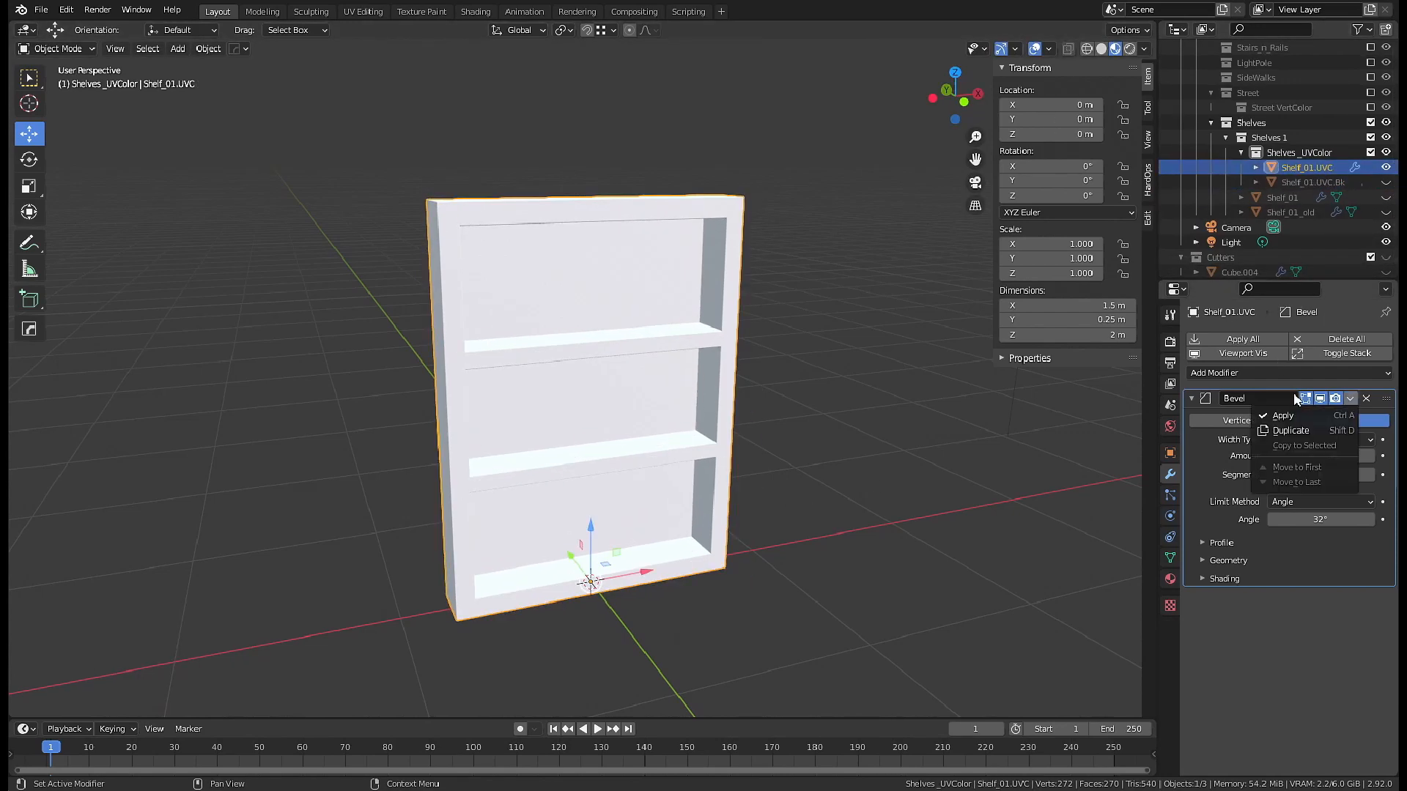
# - Apply the Bevel modifier on Shelf_01.UVC and open its mesh for editing
pyautogui.click(1282, 416)
pyautogui.moveTo(649, 490); pyautogui.dragTo(725, 439, button='middle')
pyautogui.press('Tab')
pyautogui.press('h')
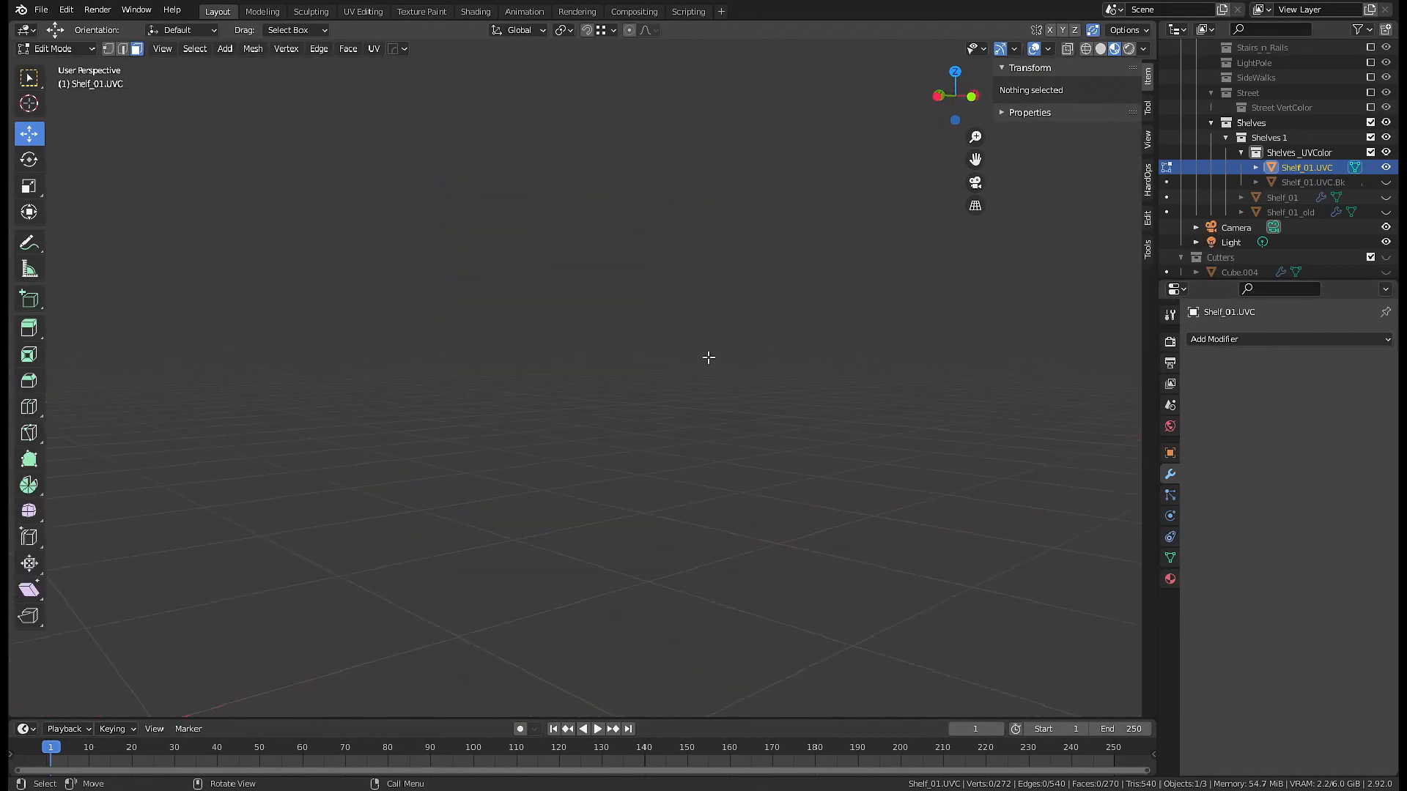
# - Select the middle compartment's right wall, back panel and adjoining bevel faces, including those around the upper back right corner
pyautogui.keyDown('ctrl'); pyautogui.moveTo(708, 358); pyautogui.dragTo(848, 396, button='middle'); pyautogui.keyUp('ctrl')
pyautogui.click(841, 363)
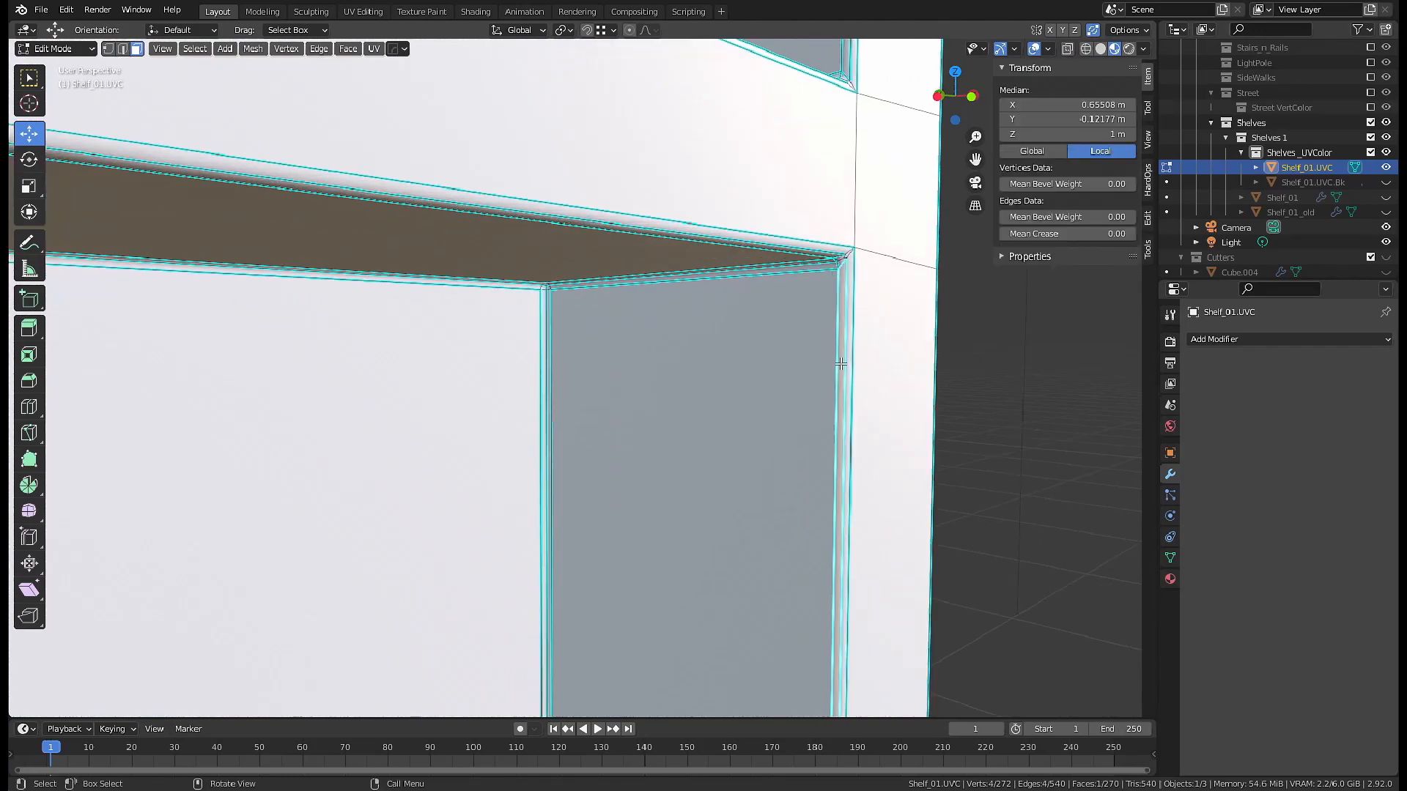
pyautogui.keyDown('ctrl'); pyautogui.click(470, 436); pyautogui.keyUp('ctrl')
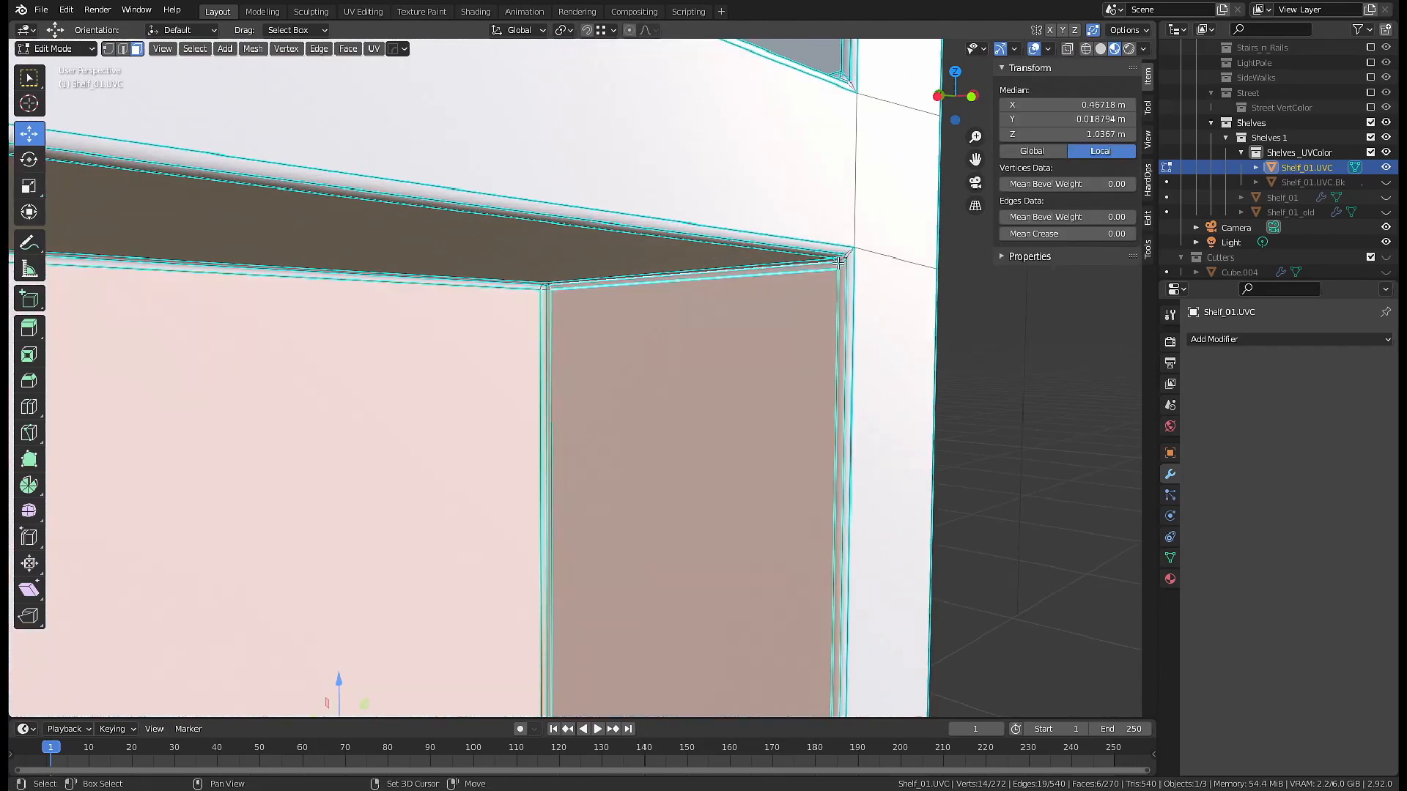
pyautogui.hotkey('shift', '`')
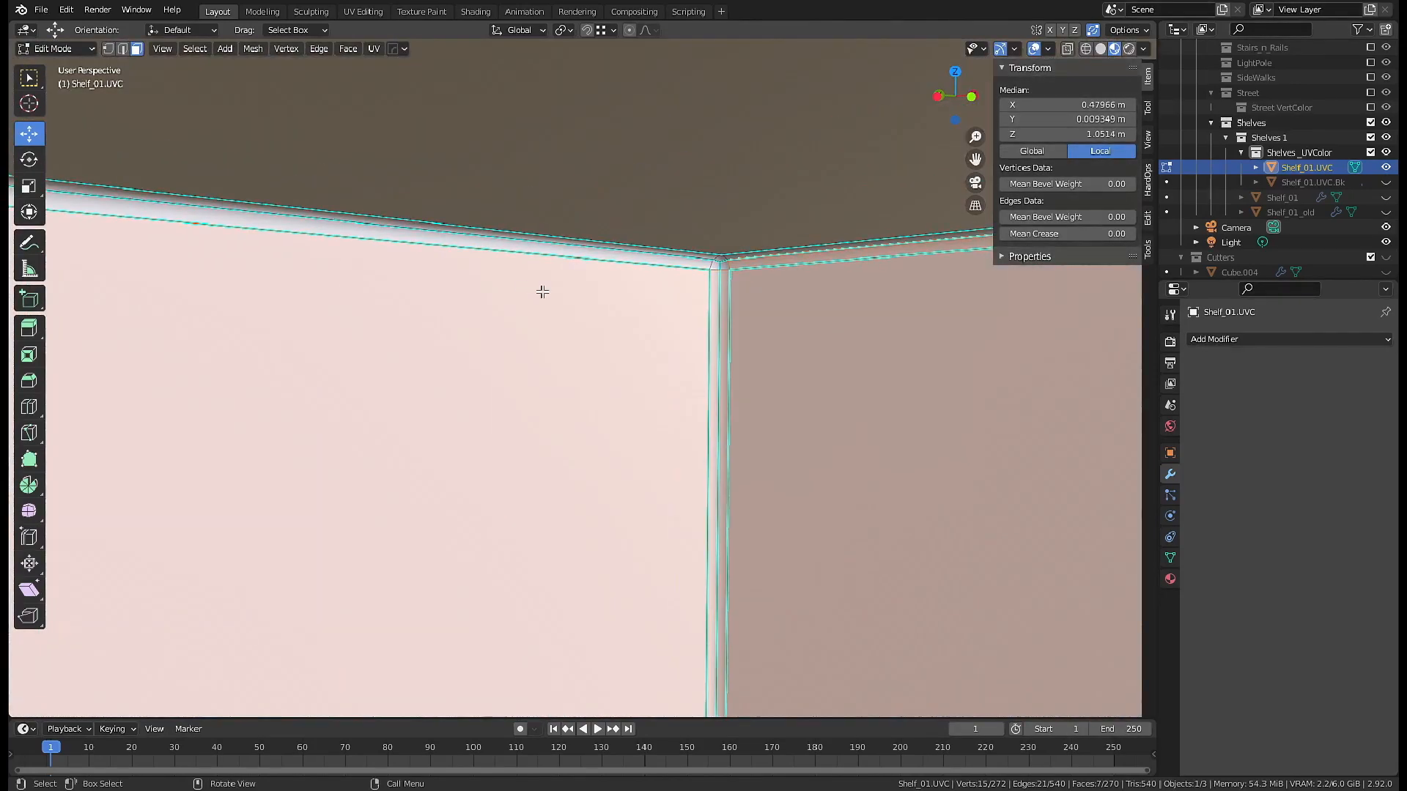
pyautogui.press('w')
pyautogui.press('s')
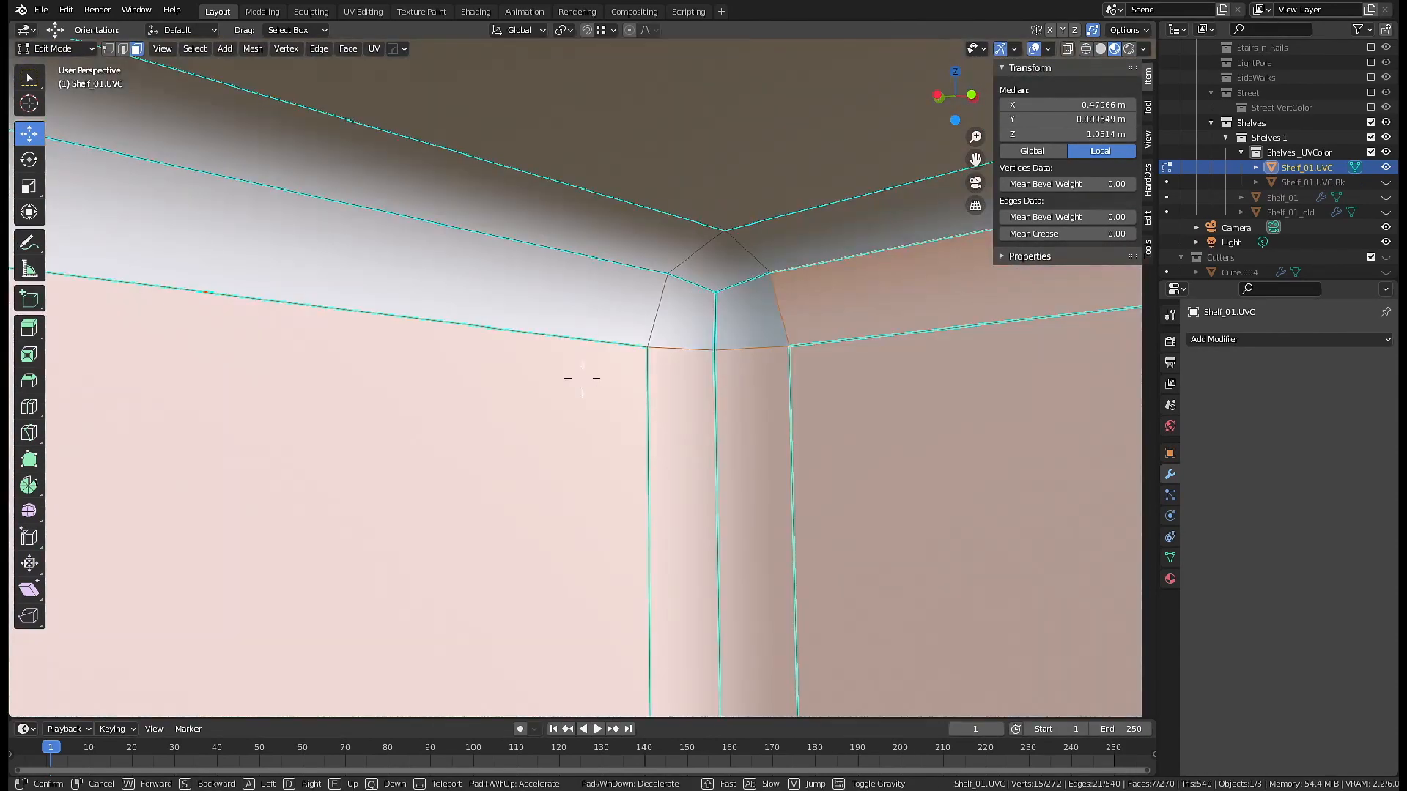
pyautogui.click(686, 341)
pyautogui.keyDown('ctrl'); pyautogui.click(467, 316); pyautogui.keyUp('ctrl')
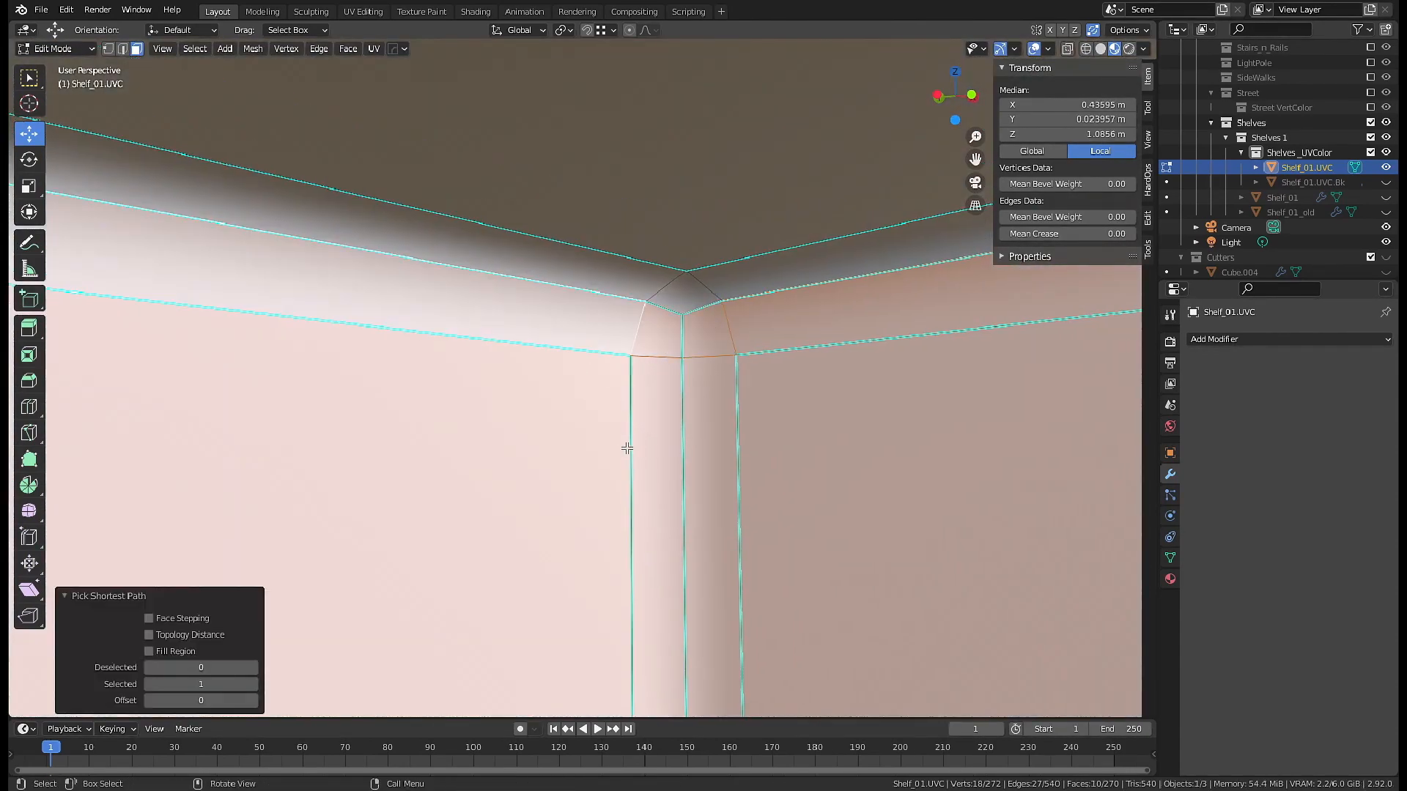
# - Add the middle compartment's left wall and the bevel faces around its upper left back and front corners to the selection
pyautogui.hotkey('shift', '`')
pyautogui.press('w')
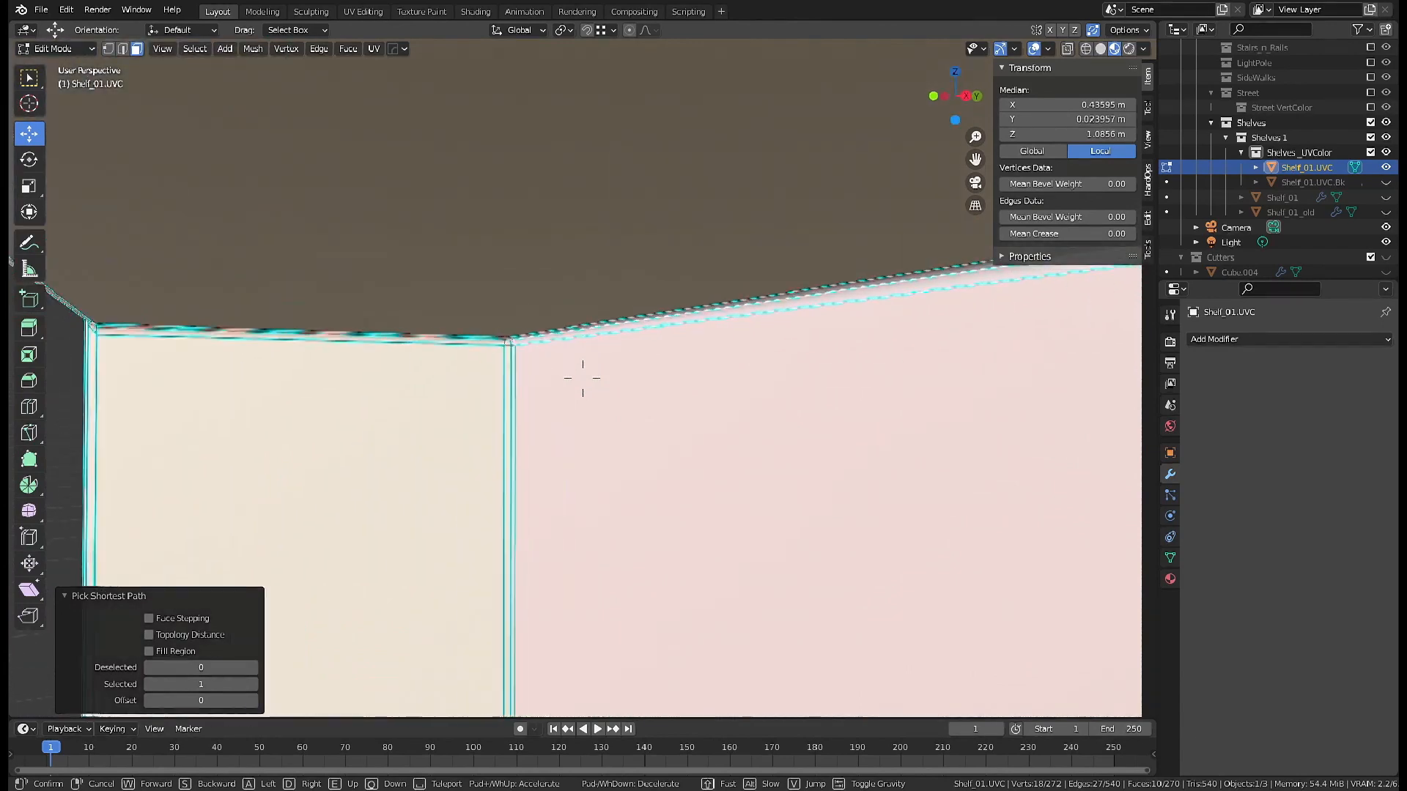
pyautogui.click(582, 378)
pyautogui.keyDown('alt'); pyautogui.keyDown('shift'); pyautogui.click(559, 295); pyautogui.keyUp('shift'); pyautogui.keyUp('alt')
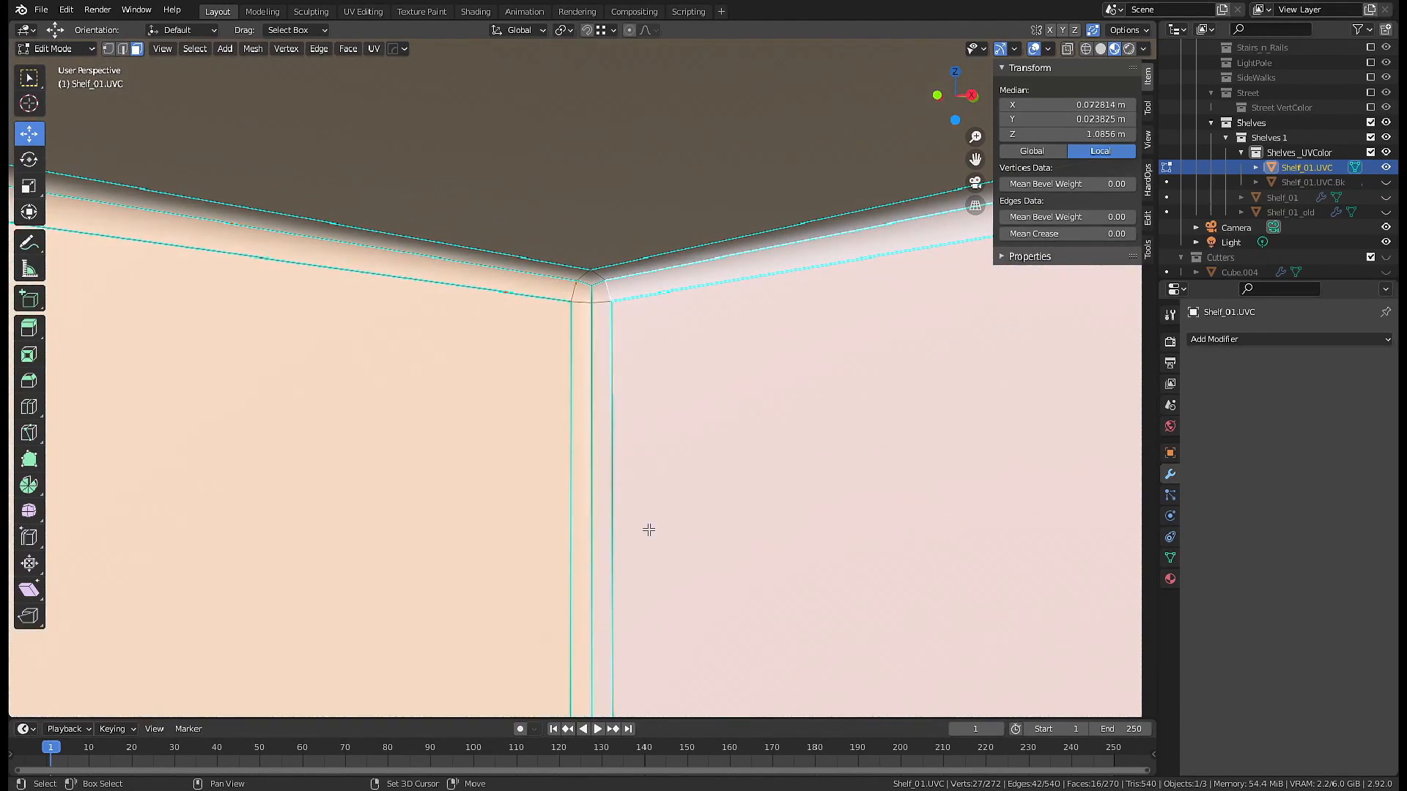
pyautogui.hotkey('shift', '`')
pyautogui.press('s')
pyautogui.click(582, 378)
pyautogui.keyDown('shift'); pyautogui.click(538, 296); pyautogui.keyUp('shift')
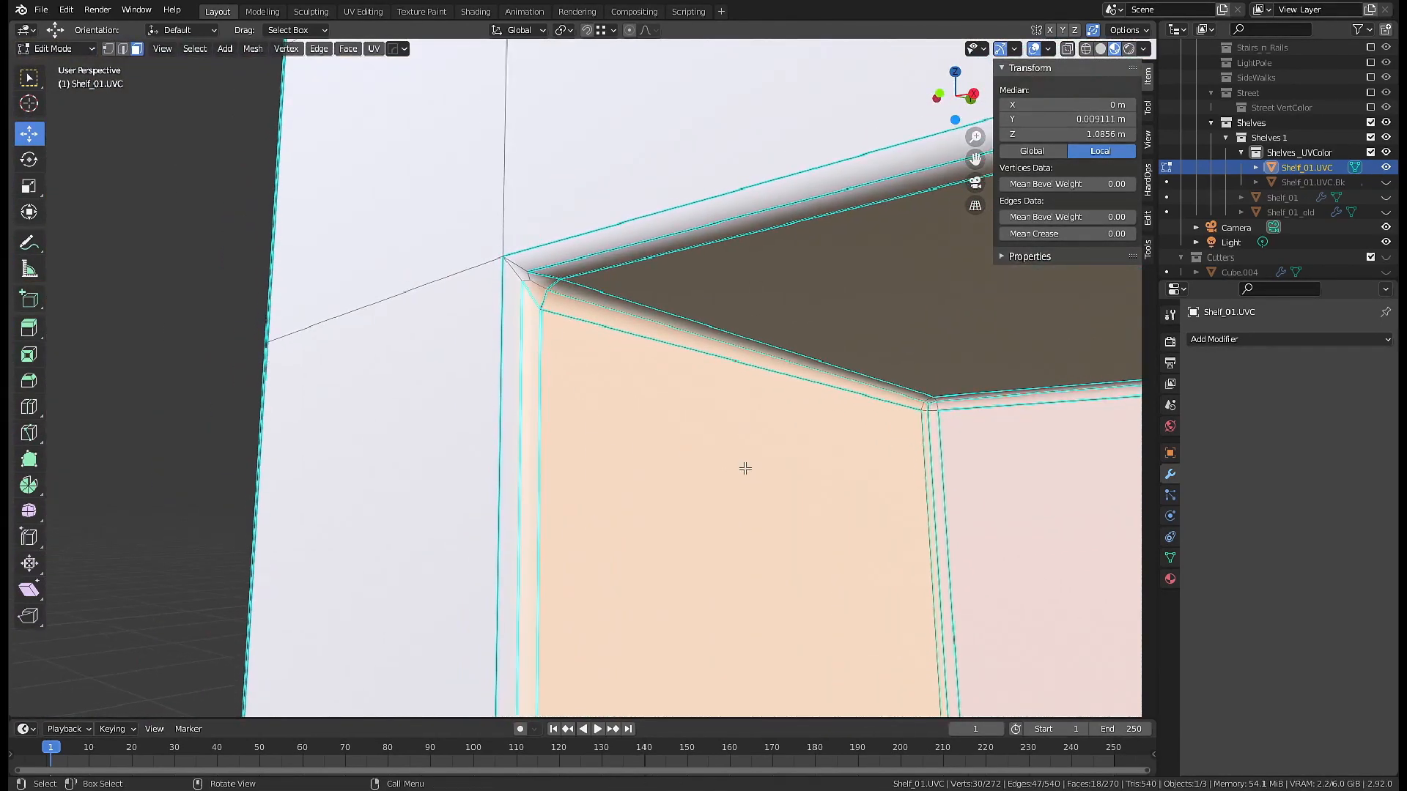
# - Add the small bevel faces at the middle compartment's four lower corners, both front and back, to the selection
pyautogui.hotkey('shift', '`')
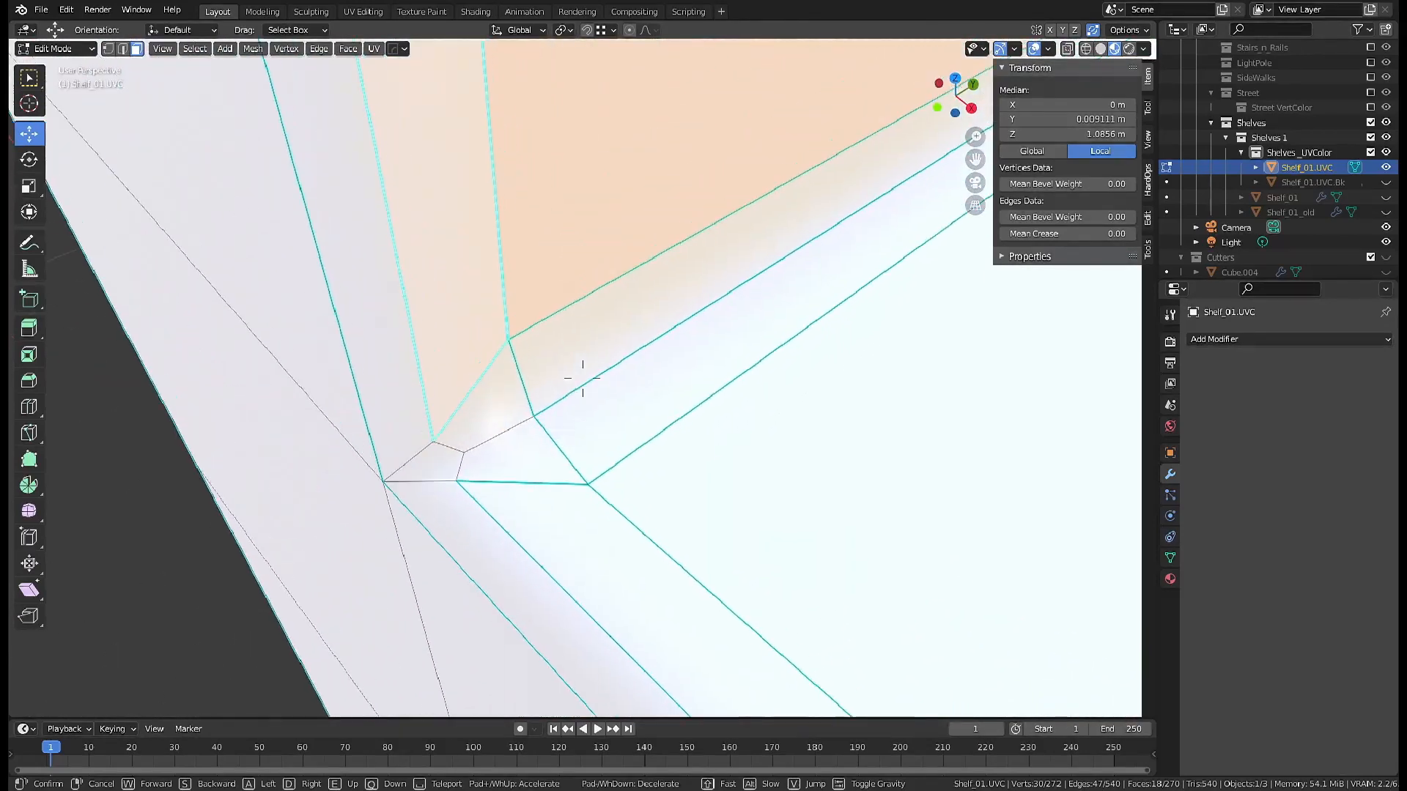
pyautogui.click(583, 378)
pyautogui.hotkey('shift', '`')
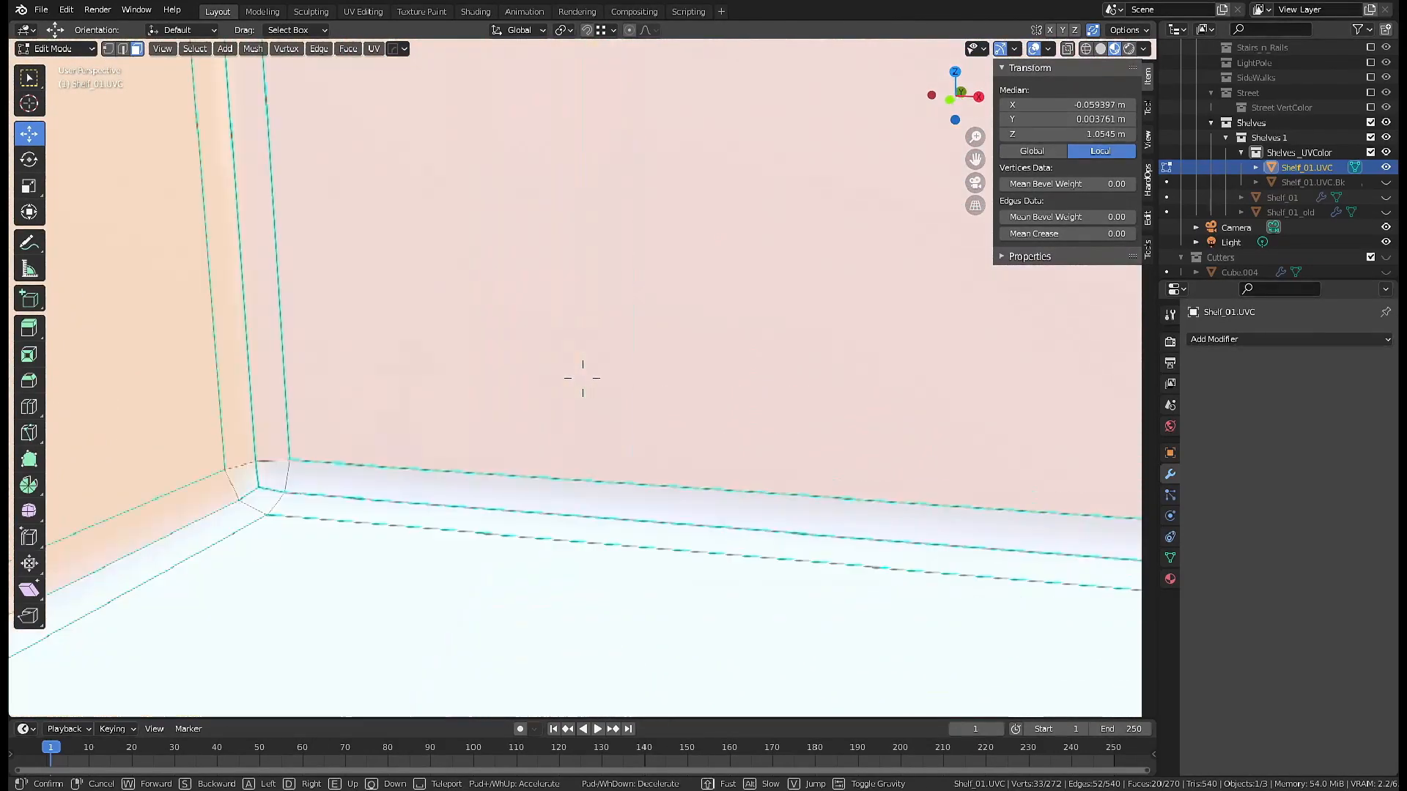
pyautogui.click(580, 378)
pyautogui.hotkey('shift', '`')
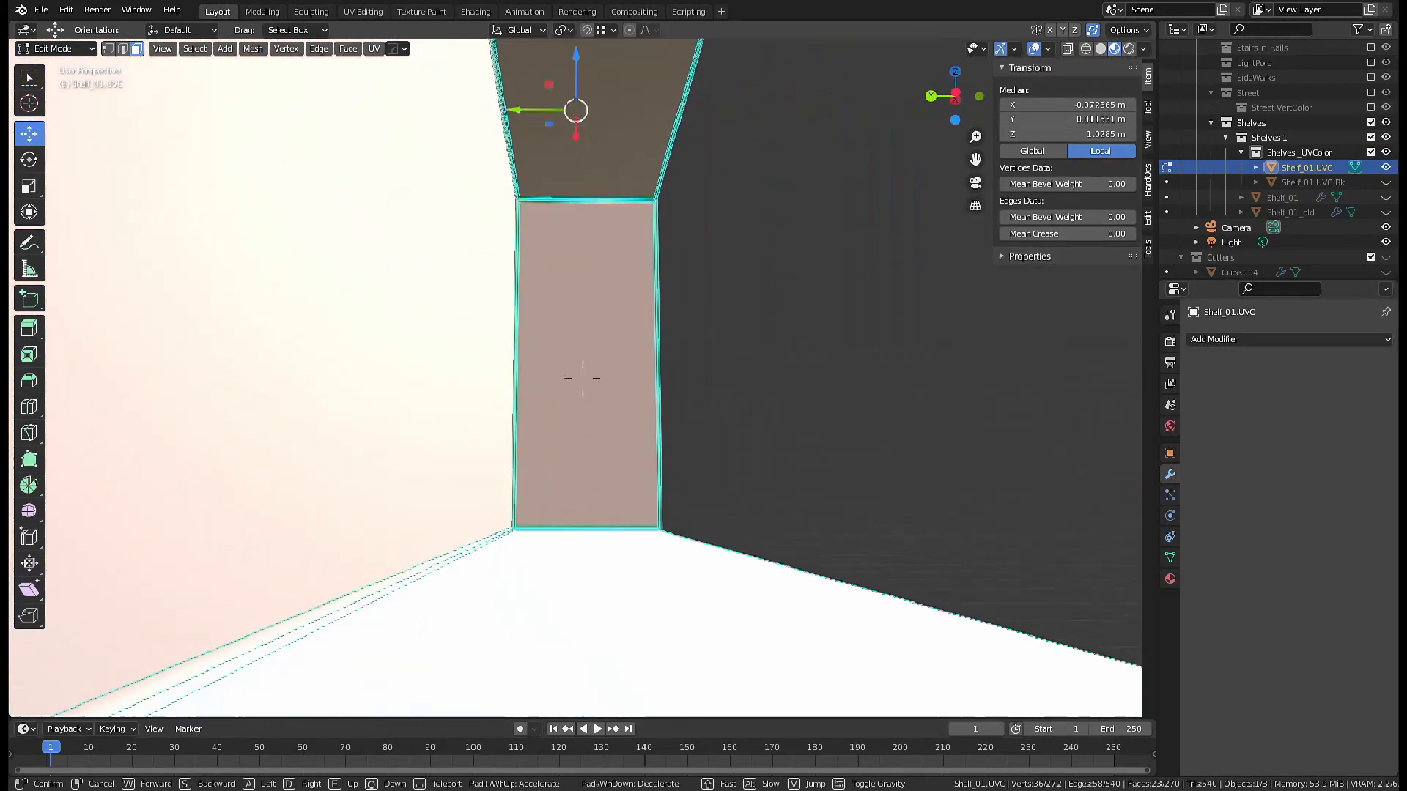
pyautogui.click(579, 375)
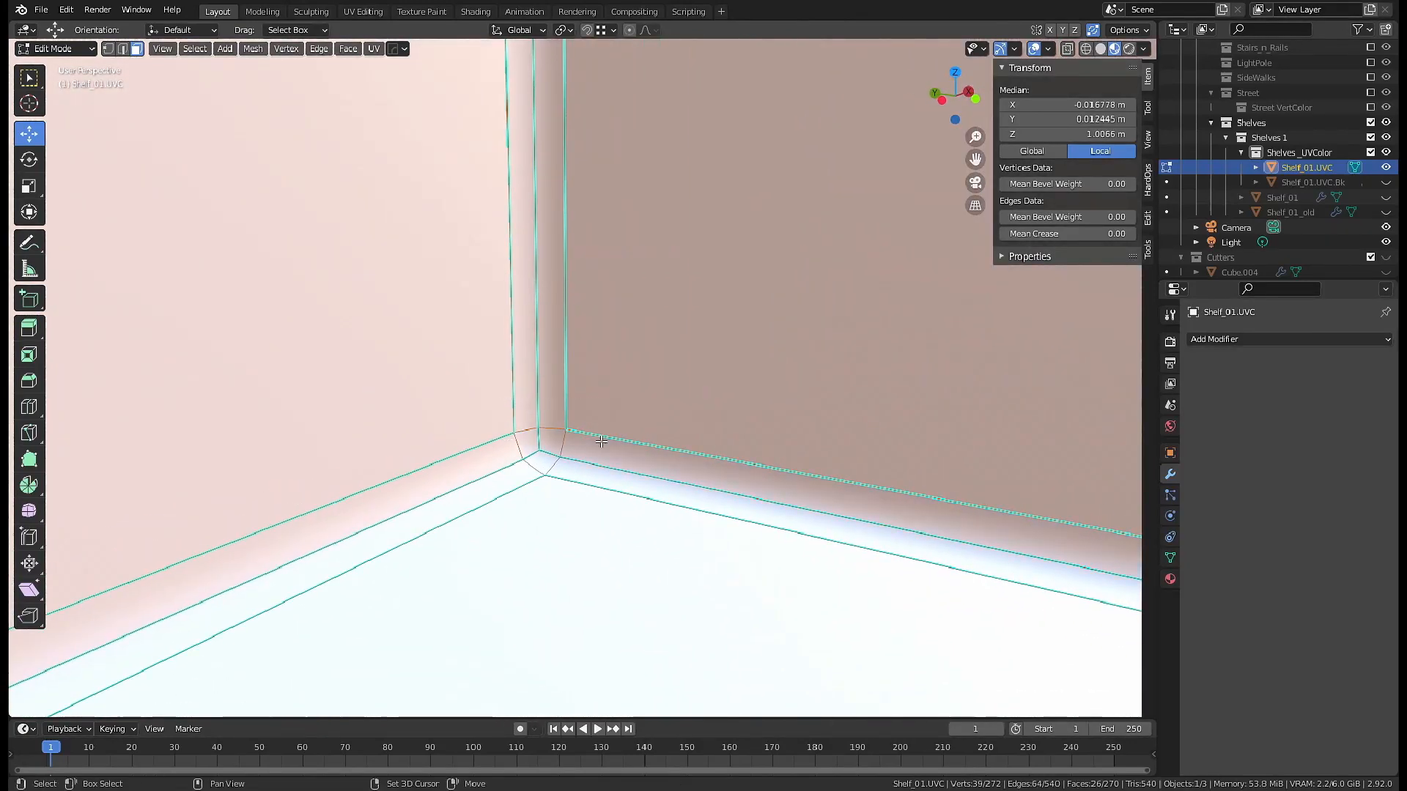
pyautogui.hotkey('shift', '`')
pyautogui.click(559, 374)
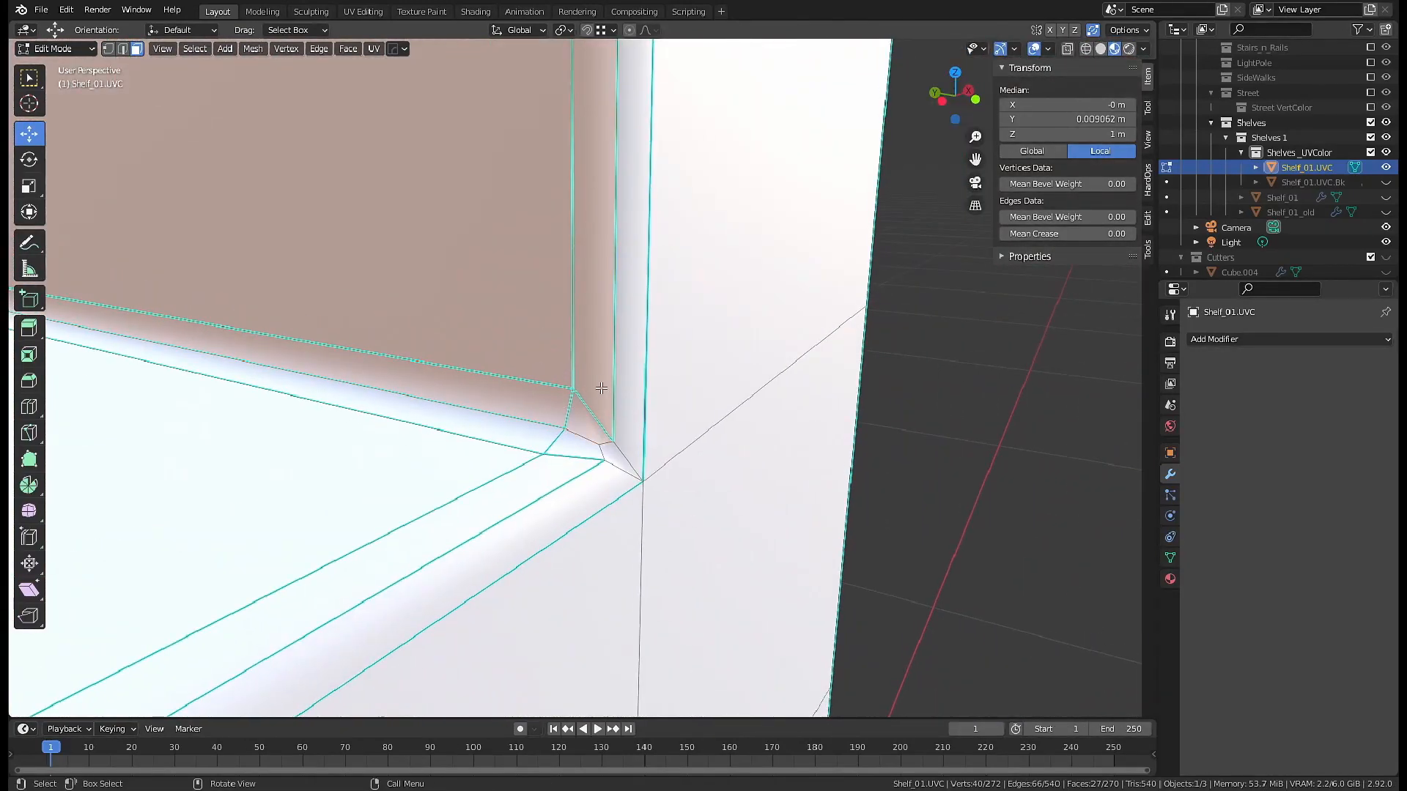
pyautogui.hotkey('shift', '`')
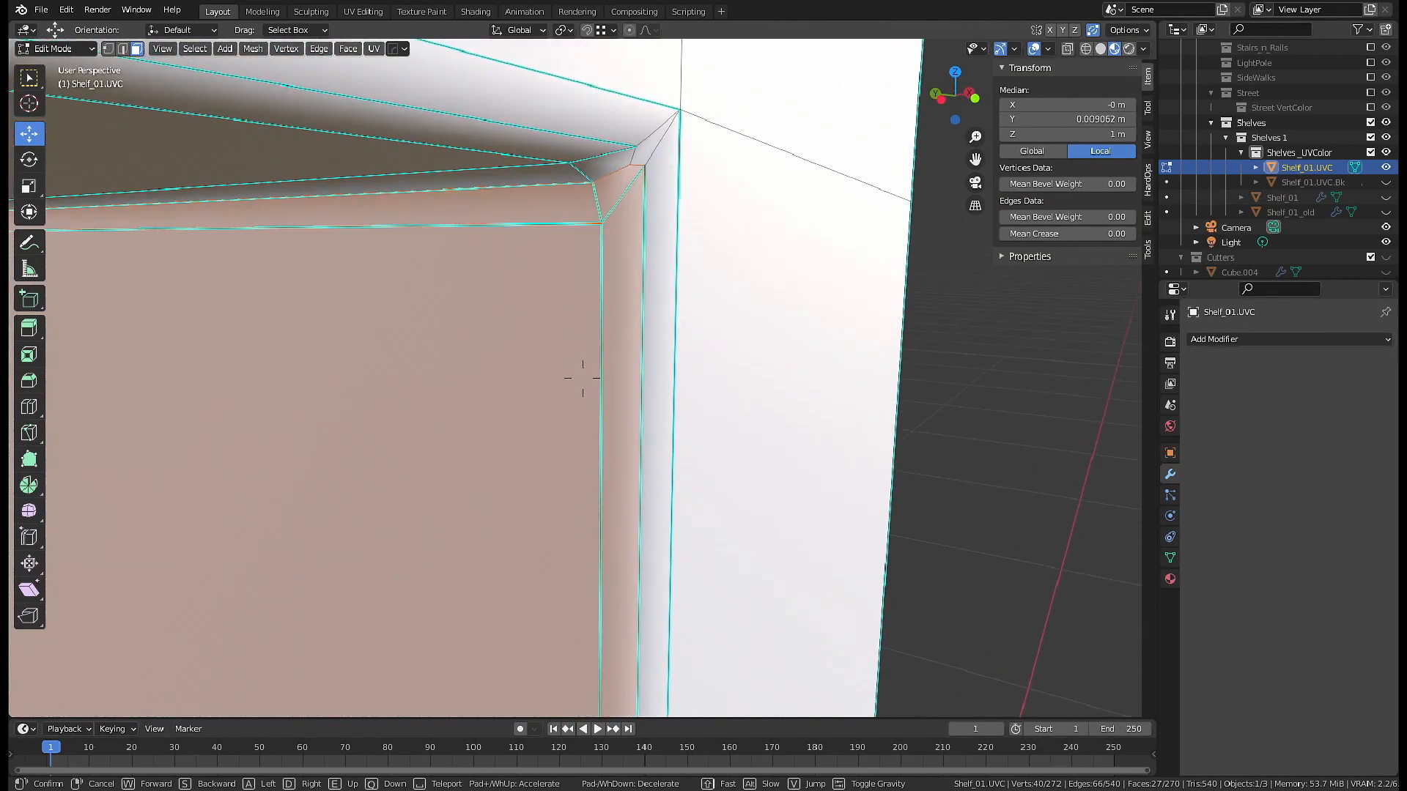
pyautogui.click(582, 378)
# - Try to extend the middle compartment's selection to matching faces in the other compartments with Select Similar
pyautogui.scroll(-6, 558, 419)
pyautogui.moveTo(549, 424); pyautogui.dragTo(480, 430, button='middle')
pyautogui.keyDown('shift'); pyautogui.moveTo(469, 333); pyautogui.dragTo(506, 383, button='middle'); pyautogui.keyUp('shift')
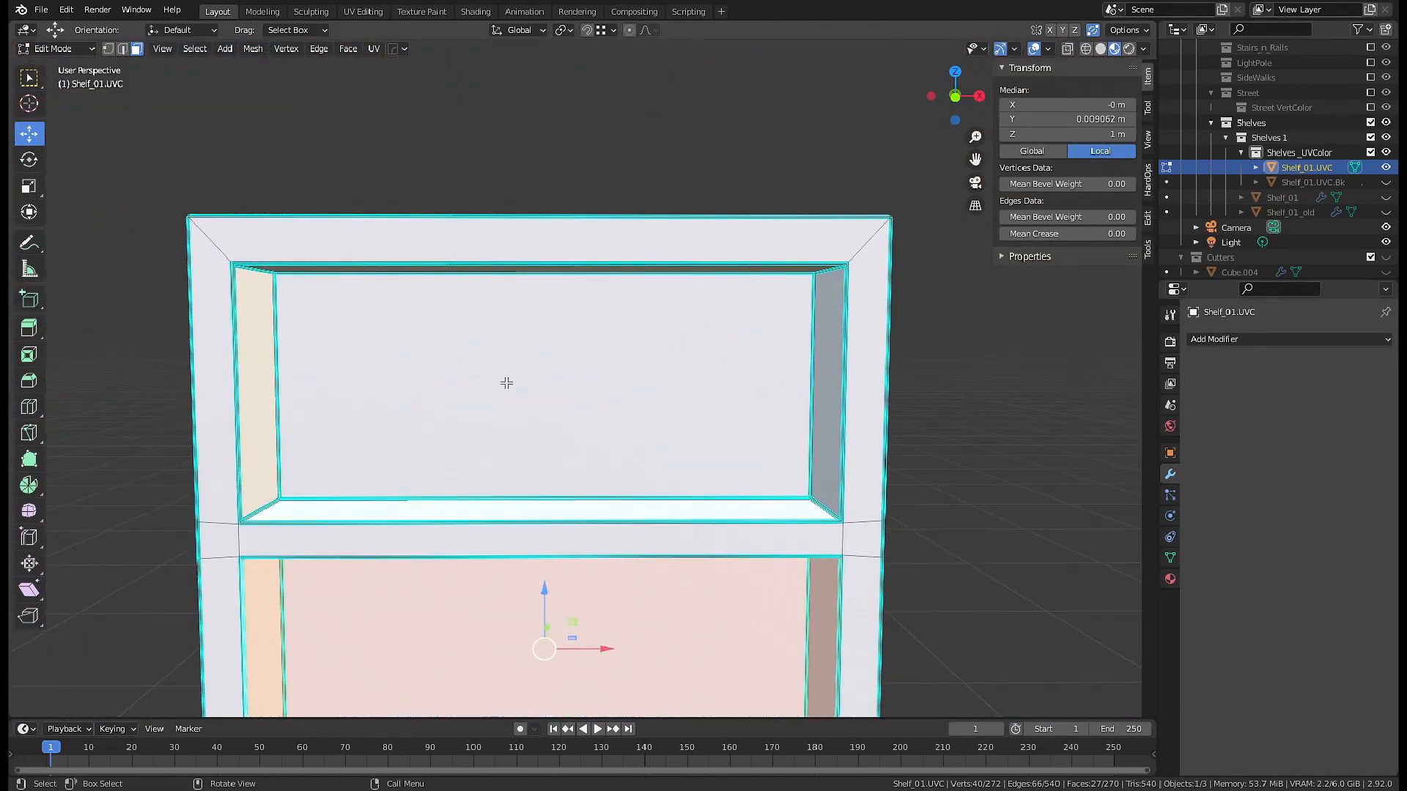
pyautogui.click(189, 49)
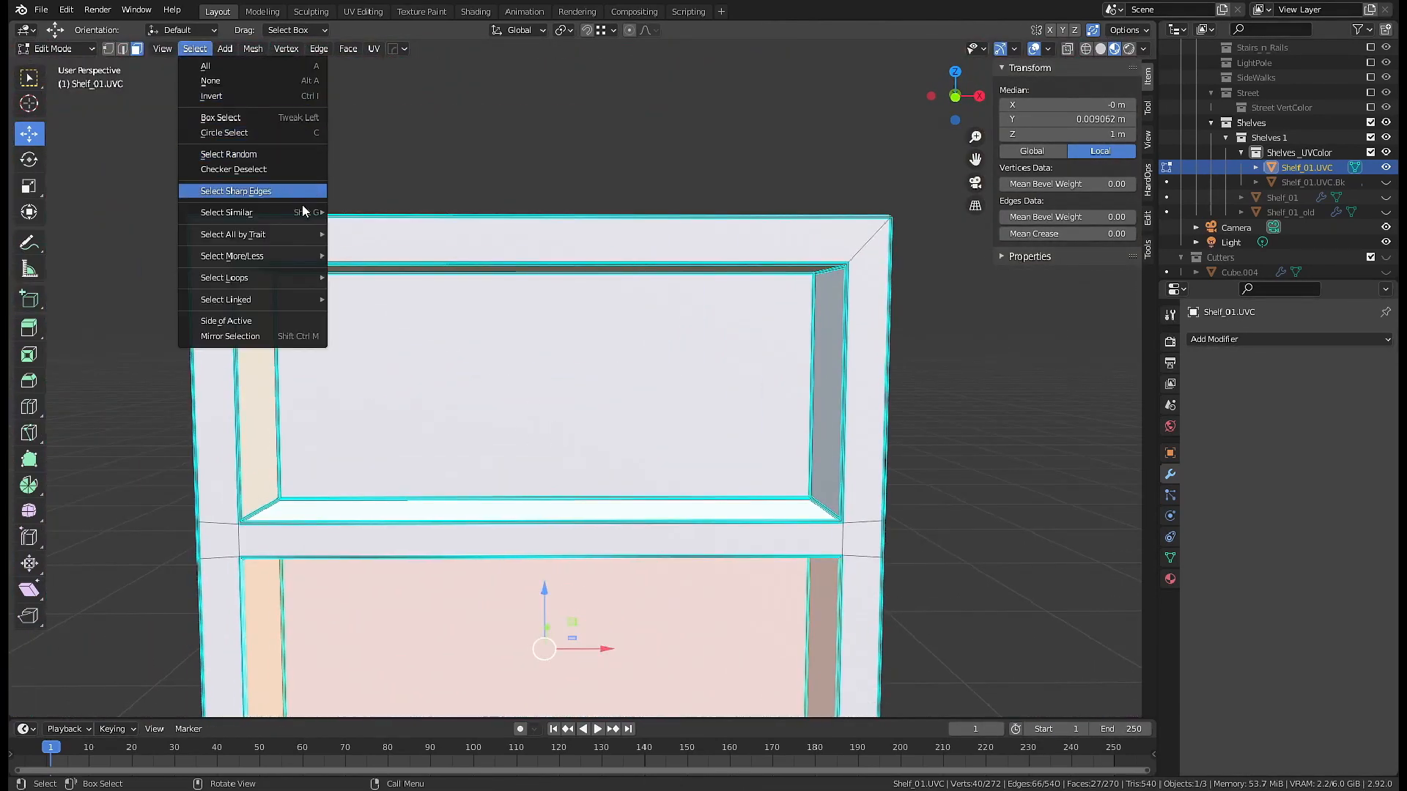
pyautogui.moveTo(302, 212)
pyautogui.click(359, 227)
pyautogui.moveTo(634, 380); pyautogui.dragTo(706, 442, button='middle')
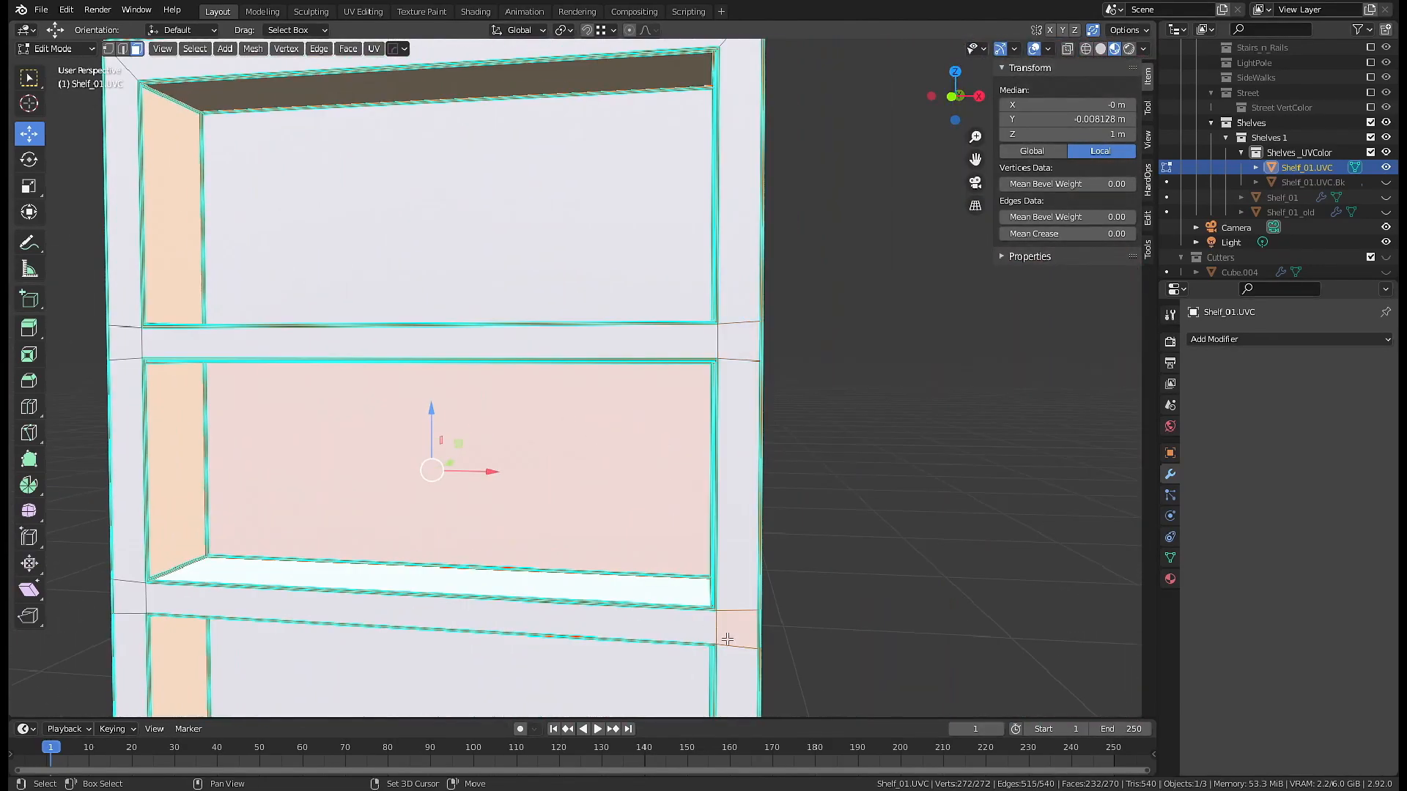
pyautogui.keyDown('shift'); pyautogui.click(727, 639); pyautogui.keyUp('shift')
# - Try to isolate the selected faces by inverting the selection and hiding unselected faces, and undo it
pyautogui.keyDown('shift'); pyautogui.moveTo(329, 88); pyautogui.dragTo(507, 387, button='middle'); pyautogui.keyUp('shift')
pyautogui.moveTo(572, 430); pyautogui.dragTo(620, 398, button='middle')
pyautogui.hotkey('shift', 'h')
pyautogui.hotkey('ctrl', 'i')
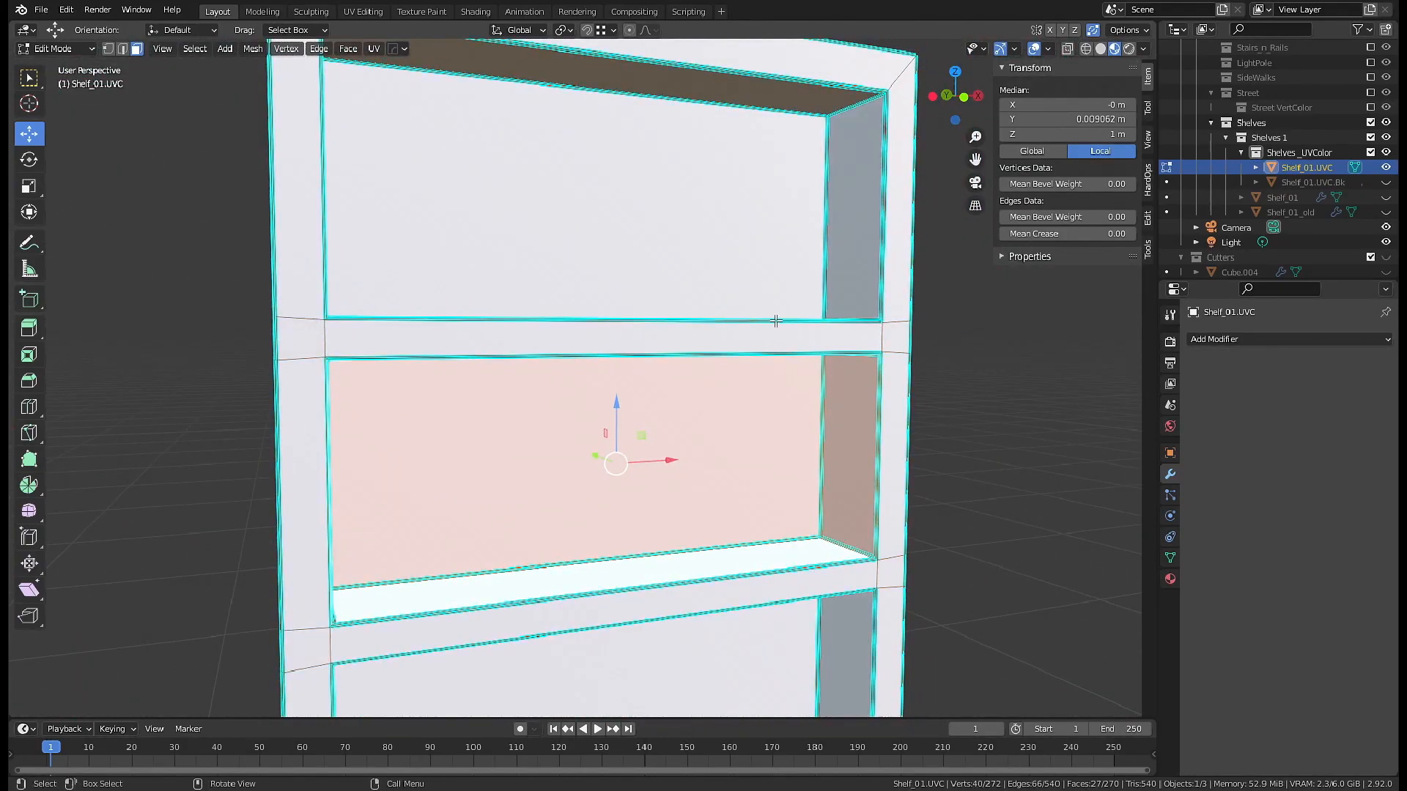
pyautogui.hotkey('shift', 'h')
pyautogui.hotkey('ctrl', 'z')
# - Add the top compartment's back panel, right wall and adjoining bevel faces, including the upper and lower right corners, to the selection
pyautogui.keyDown('shift'); pyautogui.moveTo(861, 286); pyautogui.dragTo(766, 435, button='middle'); pyautogui.keyUp('shift')
pyautogui.scroll(2, 822, 330)
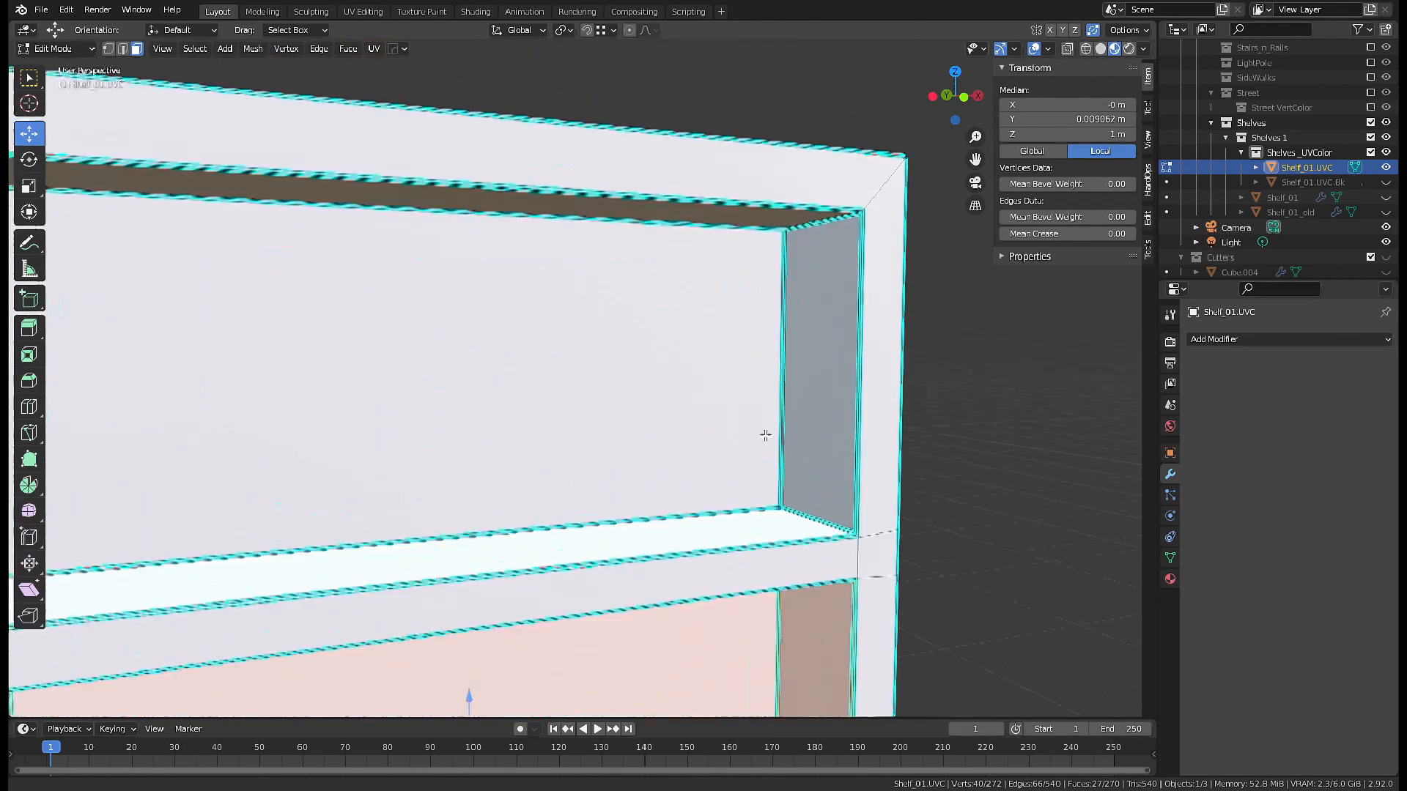
pyautogui.scroll(3, 766, 435)
pyautogui.hotkey('shift', '`')
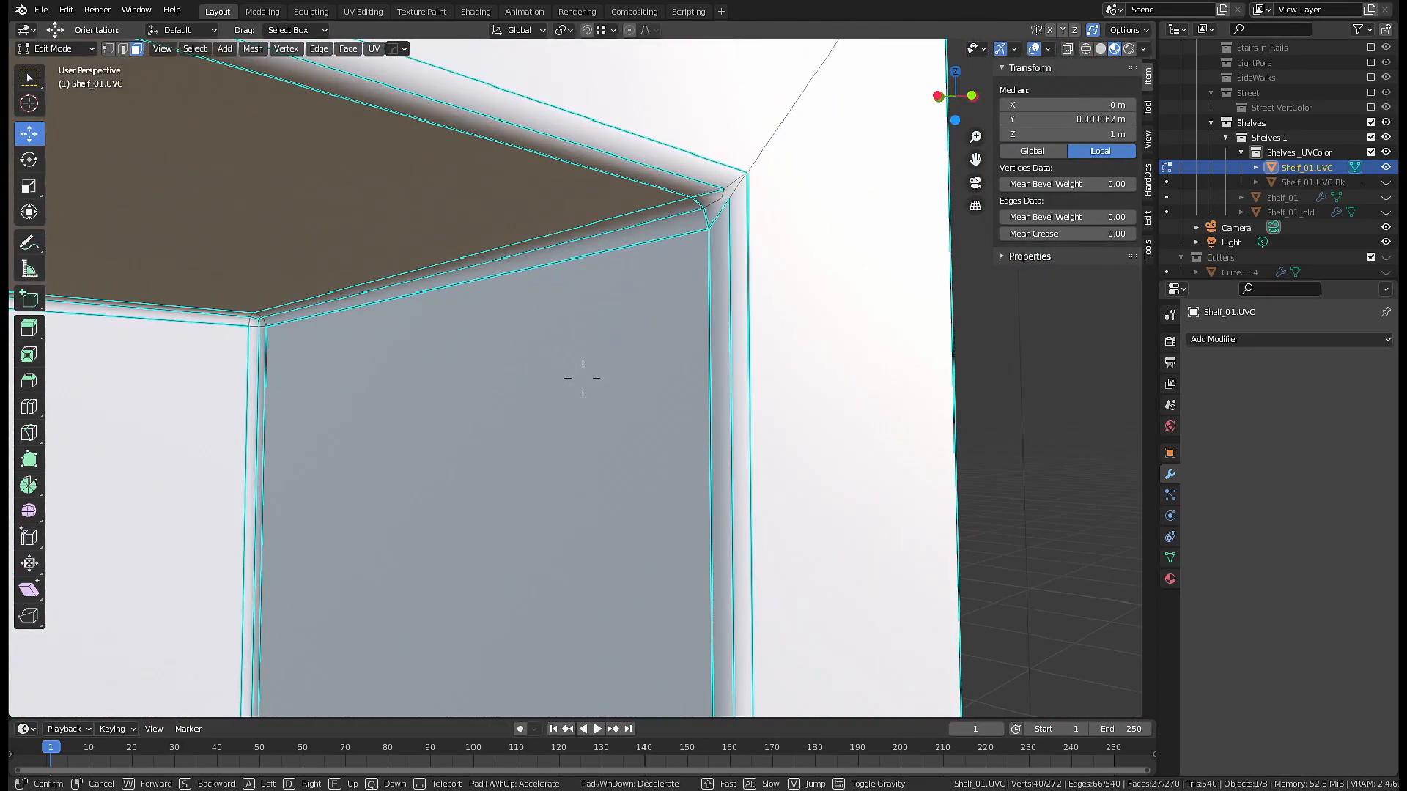
pyautogui.click(582, 378)
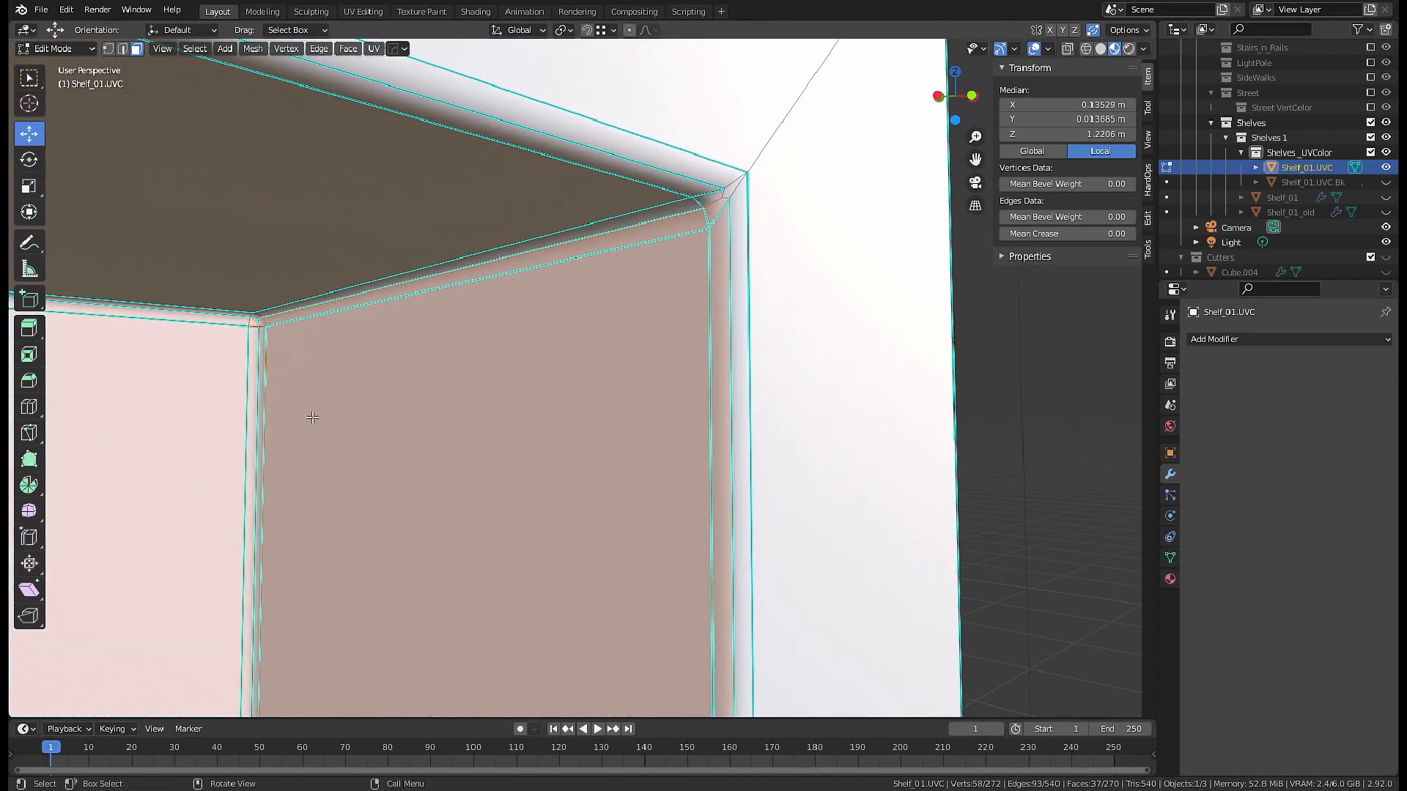
pyautogui.hotkey('shift', '`')
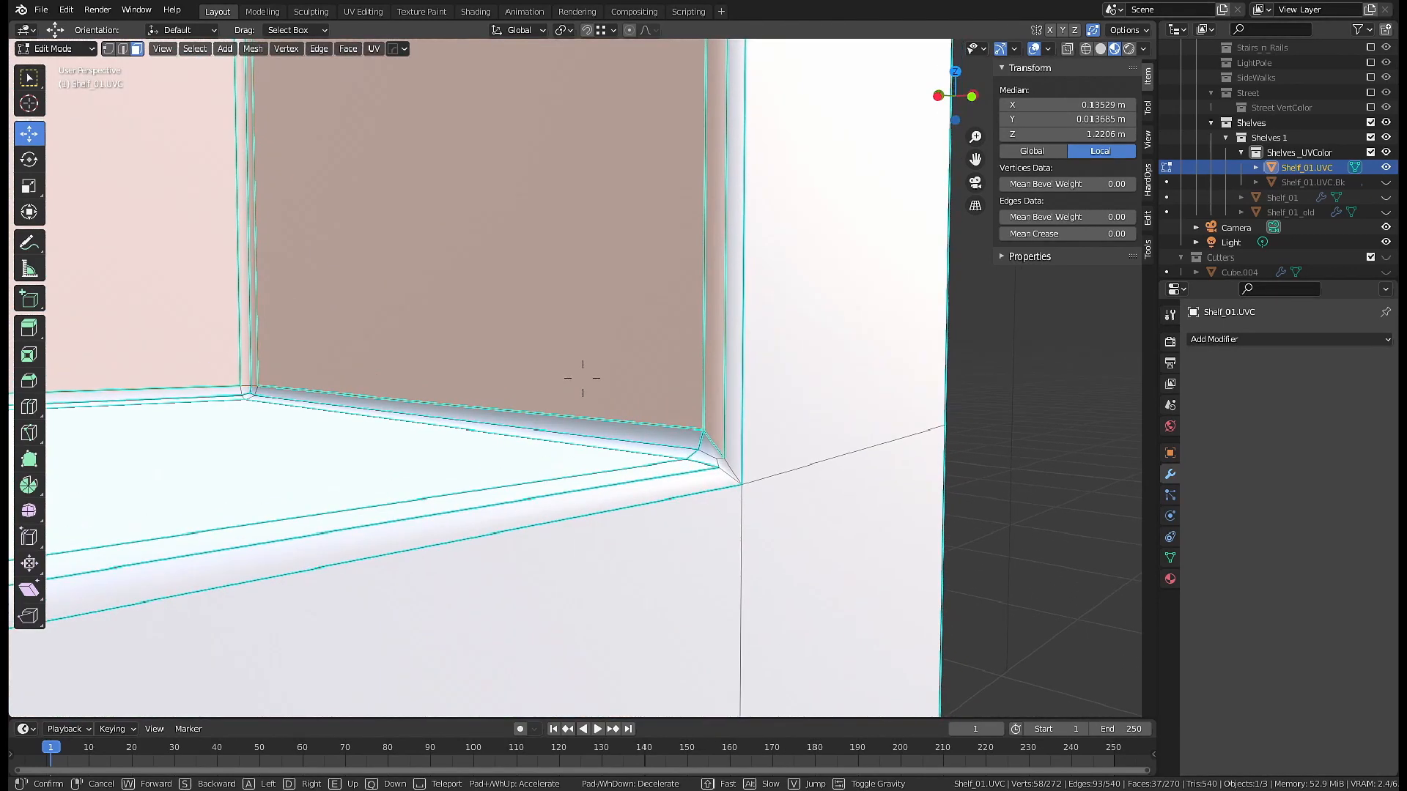
pyautogui.click(582, 378)
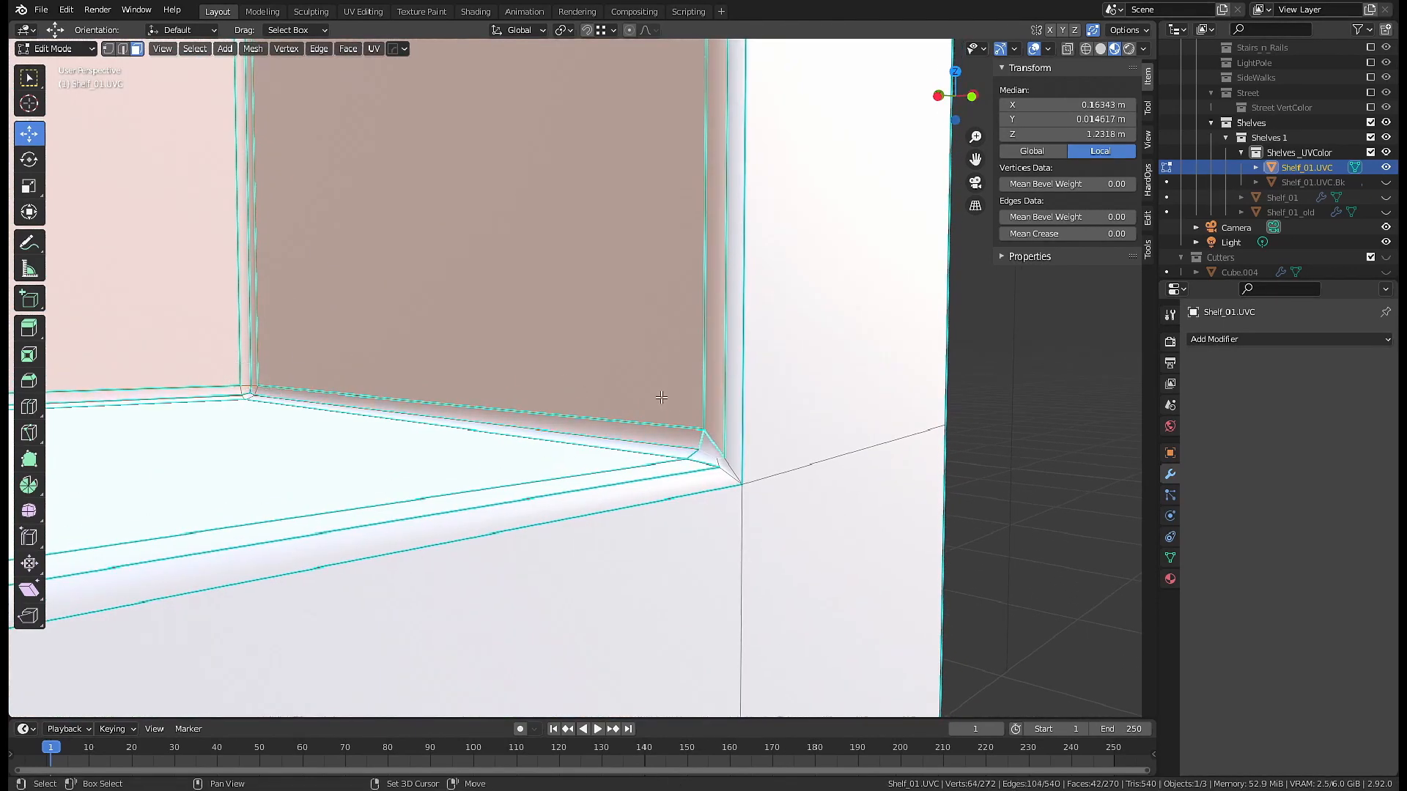
# - Add the top compartment's left wall and the bevel faces around its lower and upper left corners to the selection
pyautogui.hotkey('shift', '`')
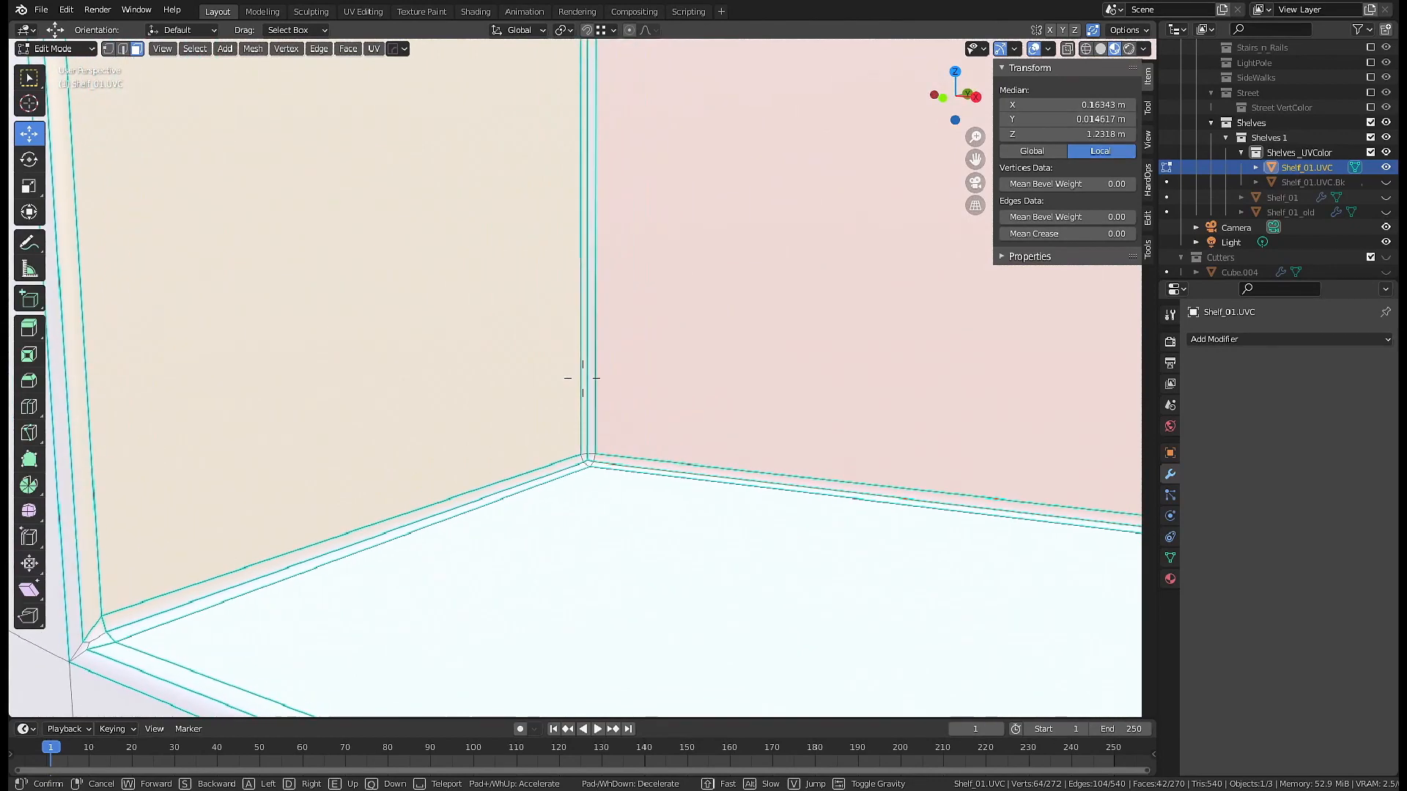
pyautogui.click(583, 378)
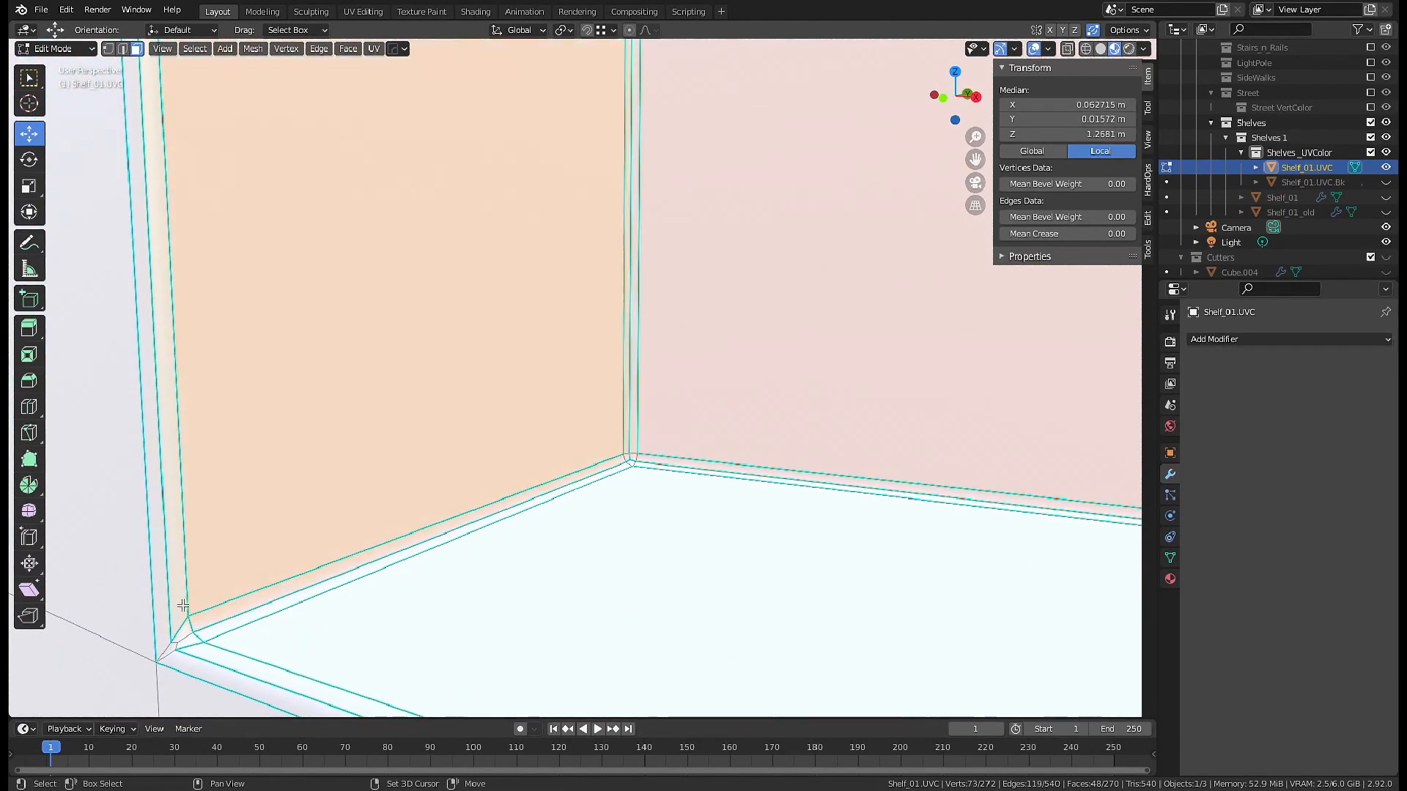
pyautogui.hotkey('shift', '`')
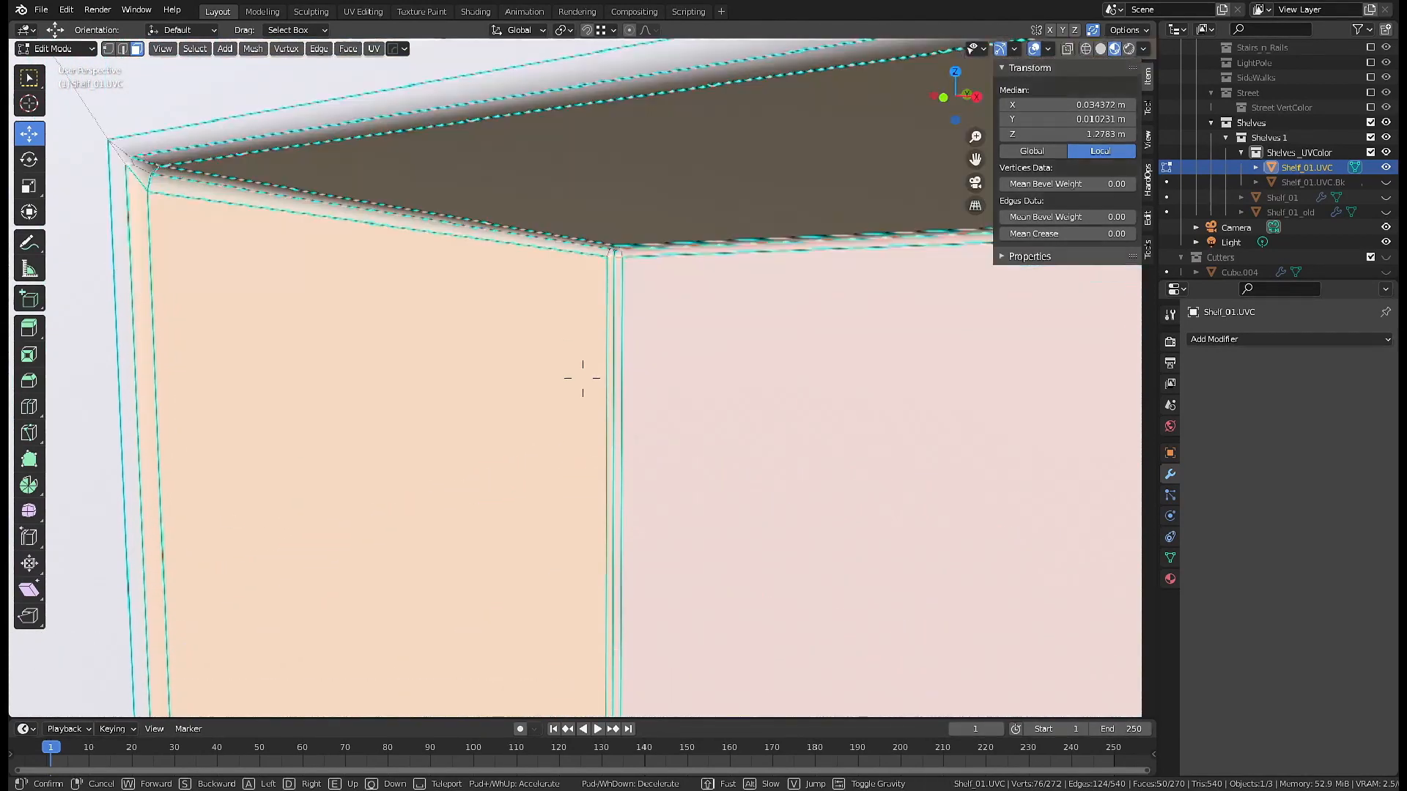
pyautogui.click(582, 378)
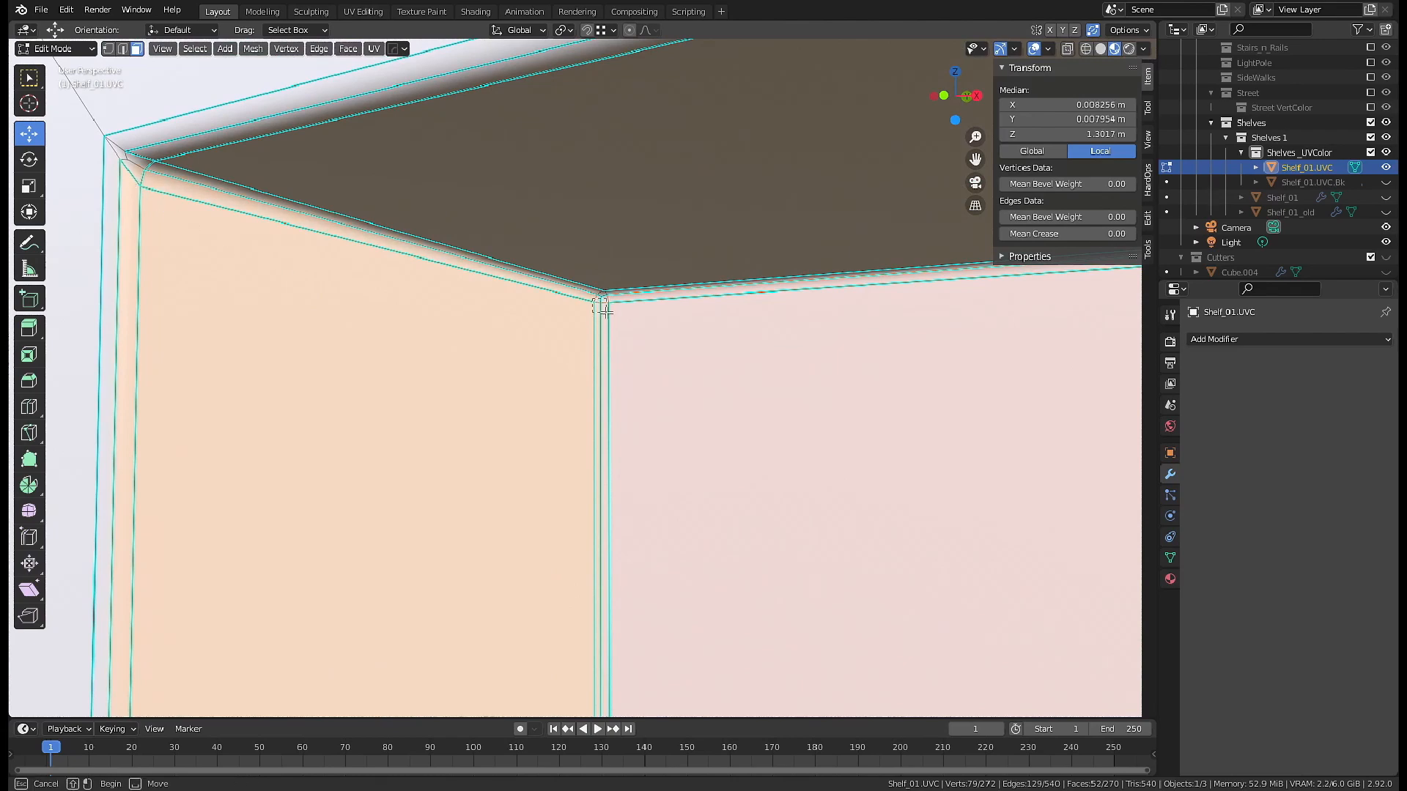
# - Add the bottom compartment's back panel, right wall and the bevel faces around its upper and lower right corners to the selection
pyautogui.press('w')
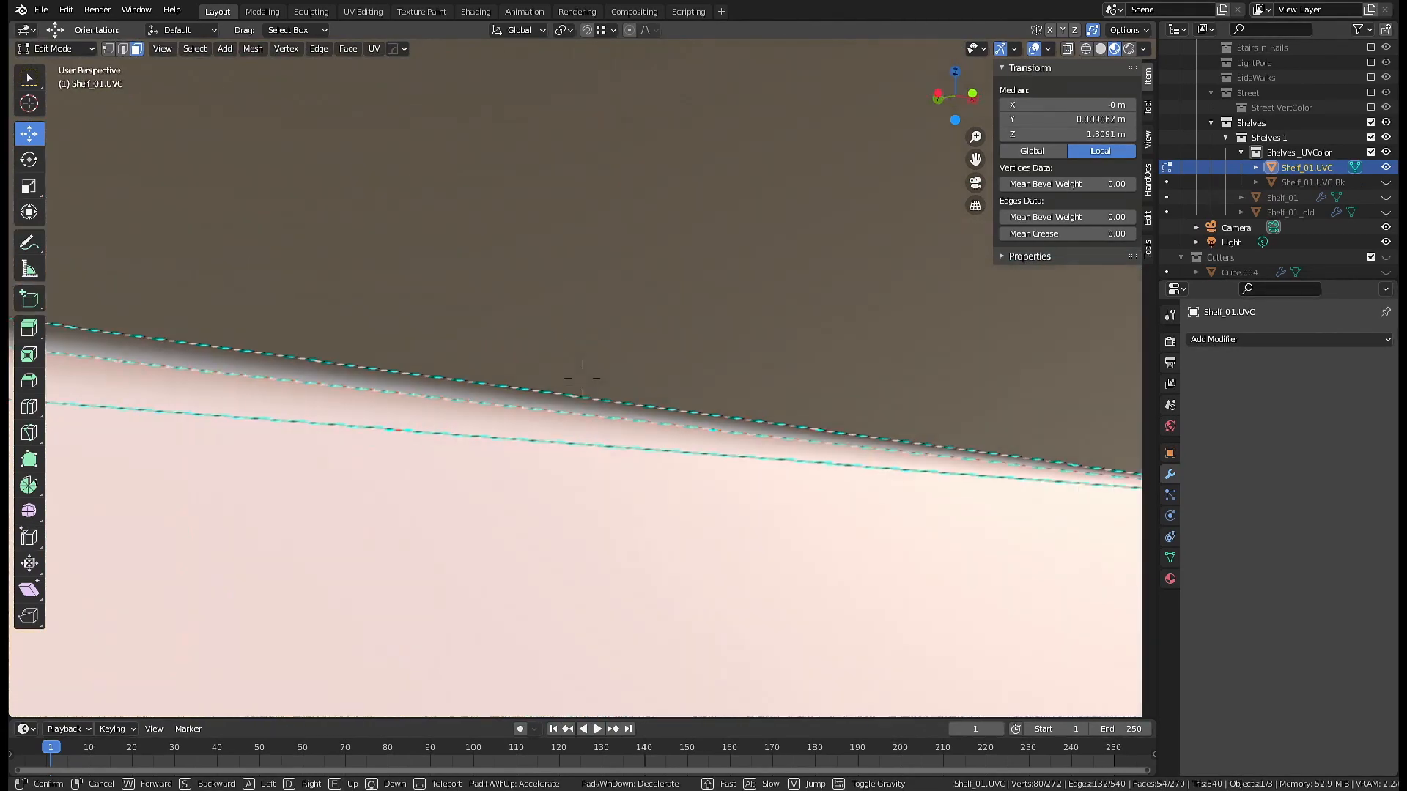
pyautogui.press('w')
pyautogui.press('w')
pyautogui.press('s')
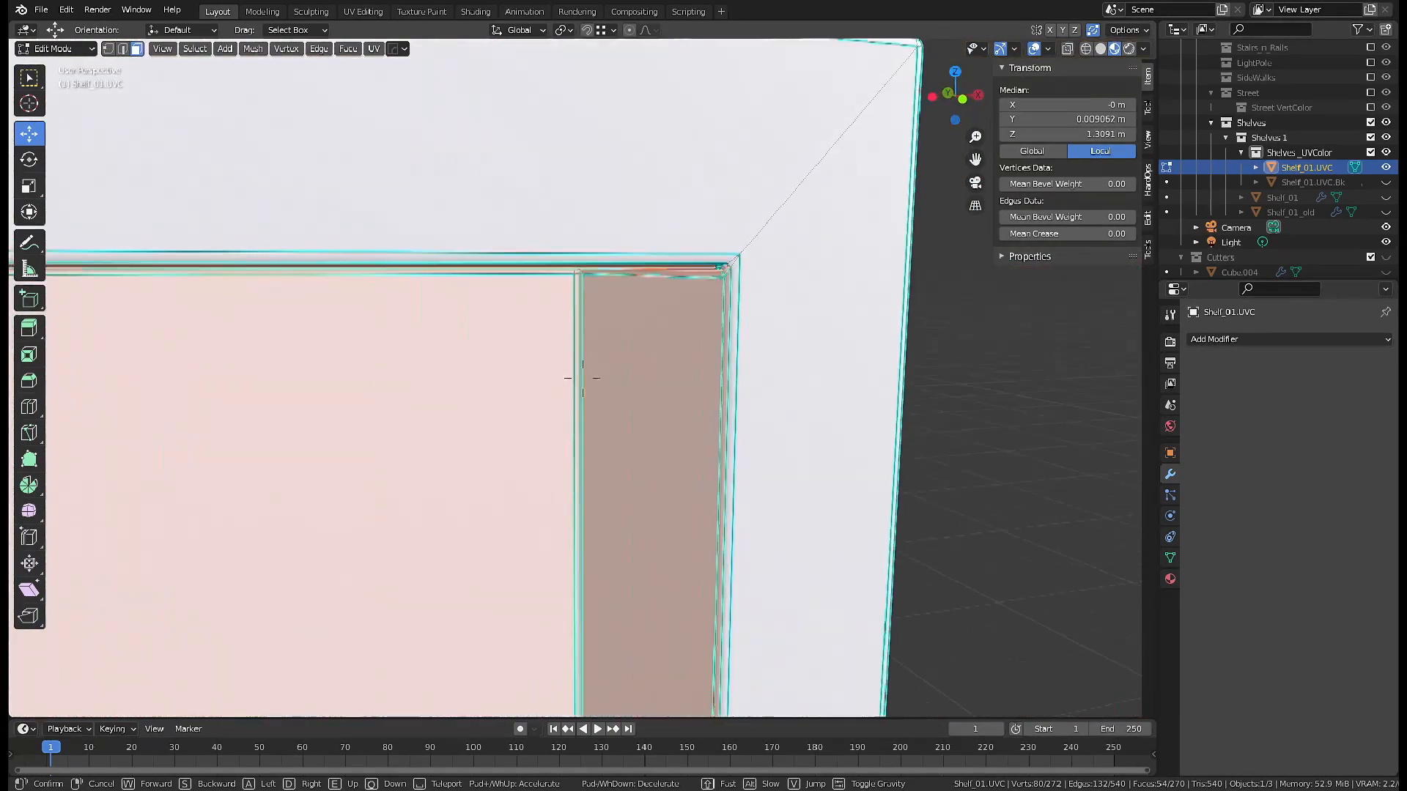
pyautogui.press('q')
pyautogui.press('w')
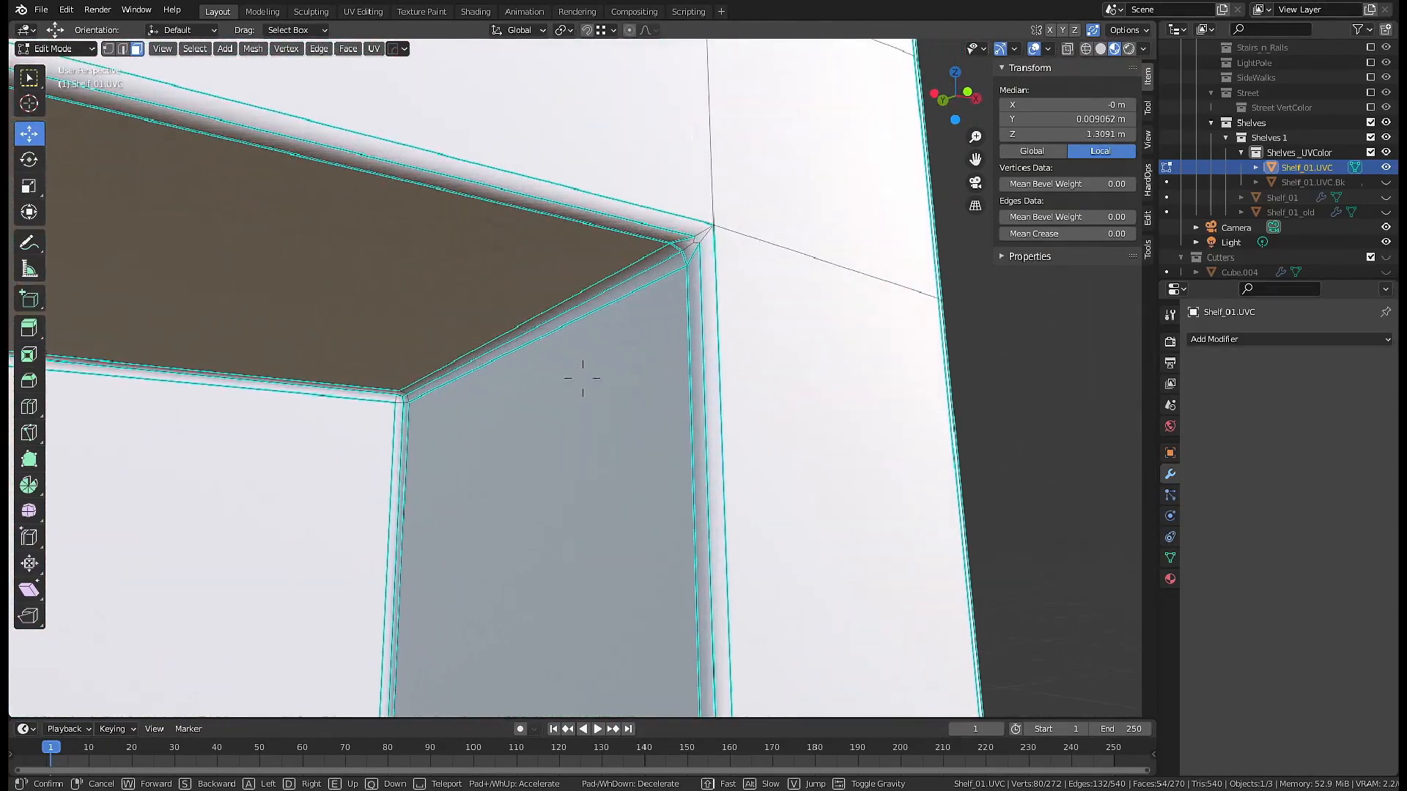
pyautogui.click(583, 378)
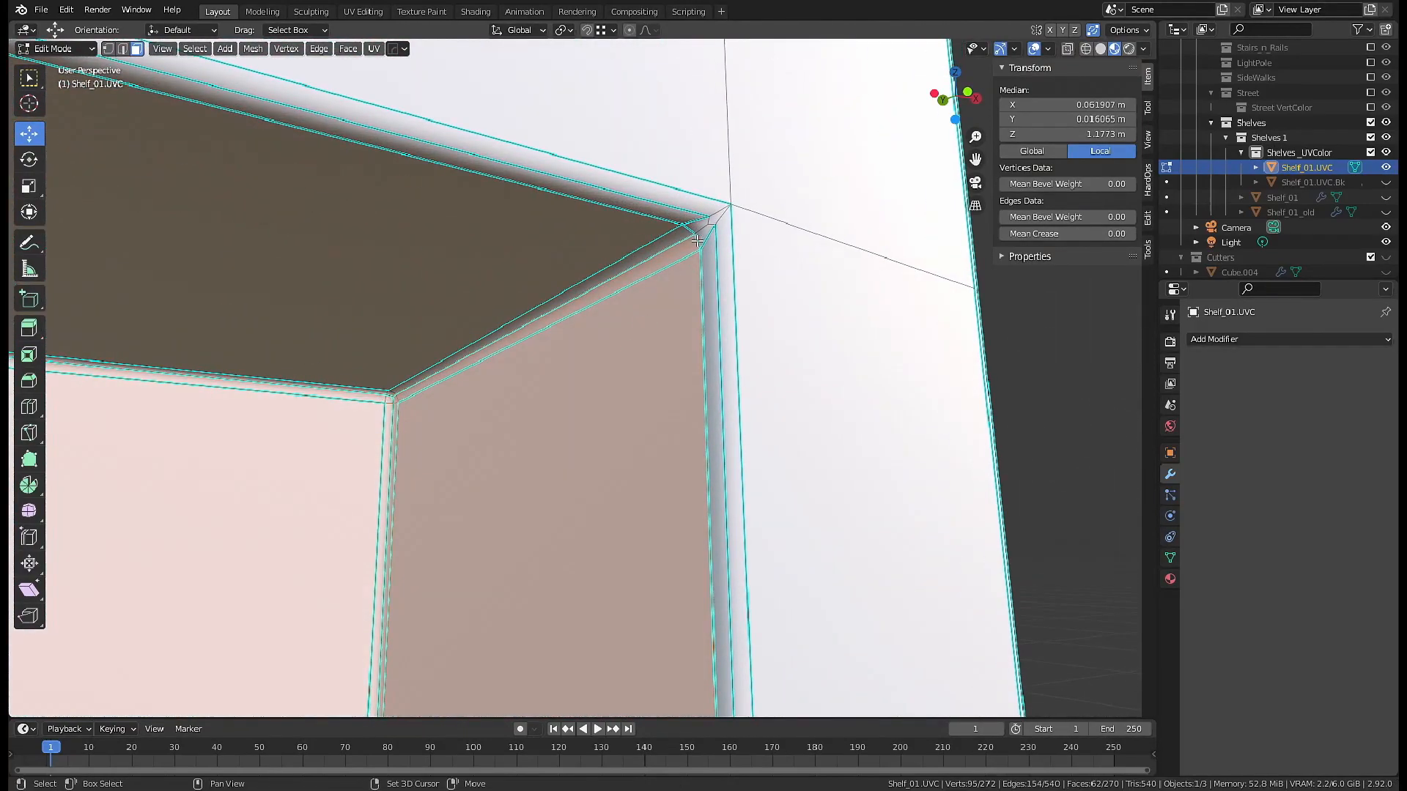
pyautogui.hotkey('shift', '`')
pyautogui.press('q')
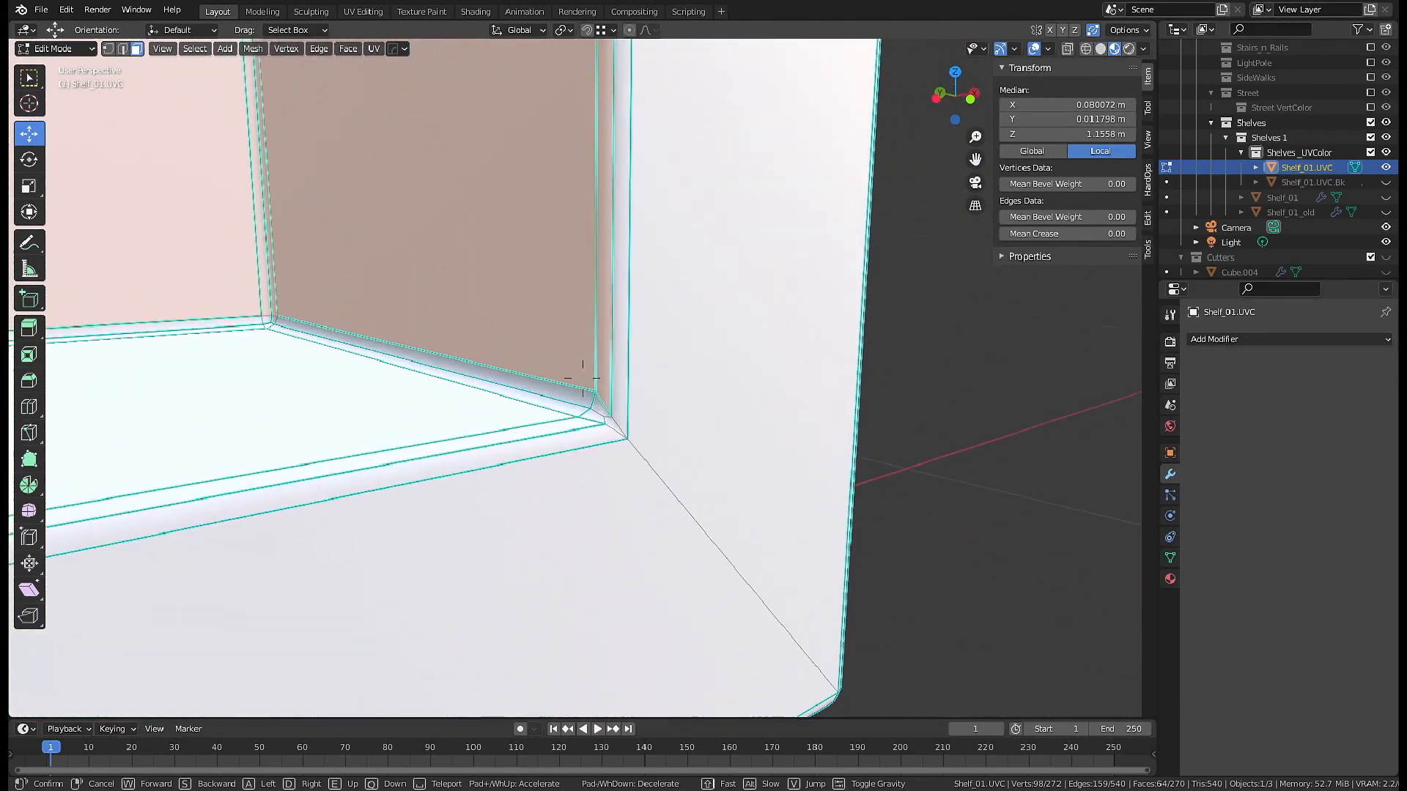
pyautogui.press('e')
pyautogui.click(582, 378)
pyautogui.moveTo(361, 350); pyautogui.dragTo(385, 362)
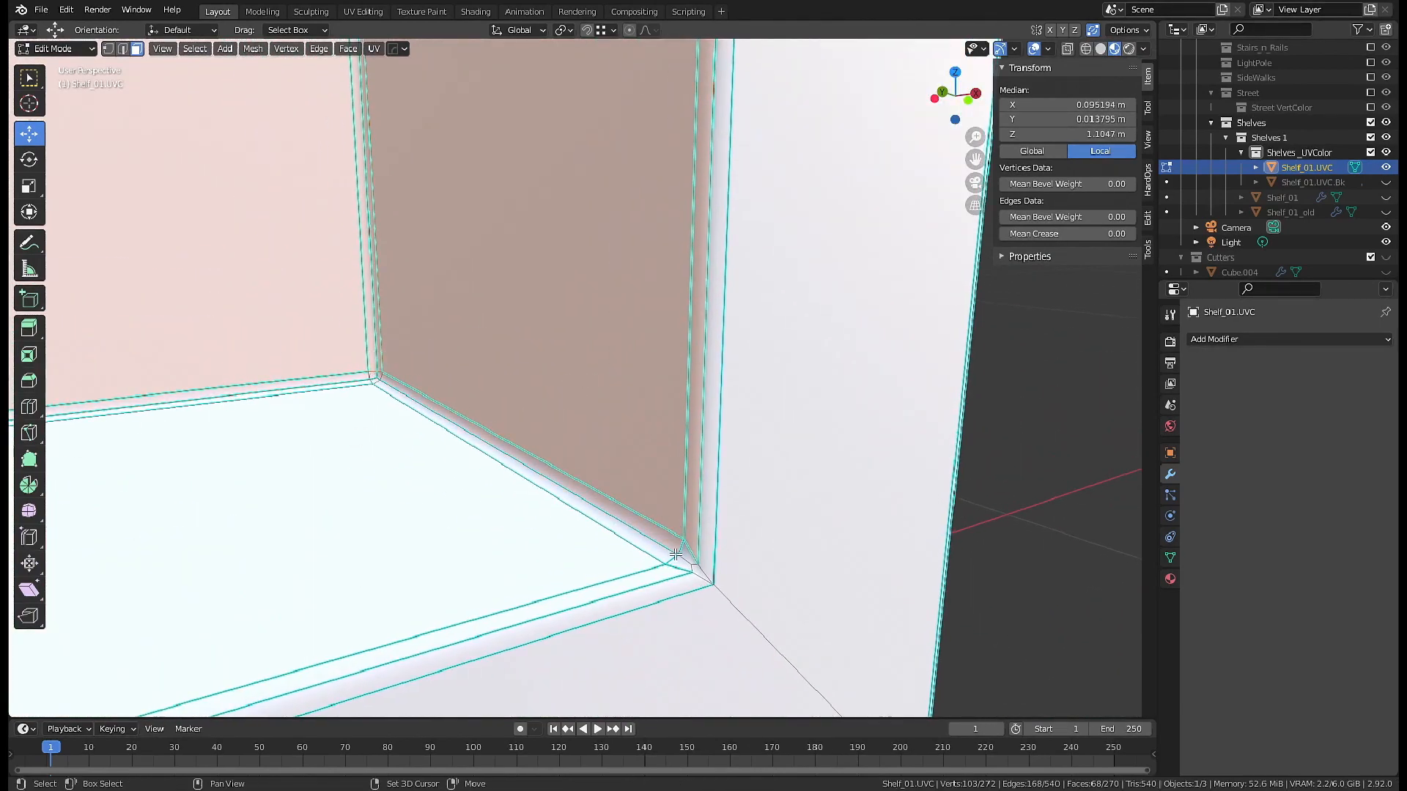
# - Add the bottom compartment's left wall and its left corner bevel faces to the selection, and hide all unselected faces
pyautogui.hotkey('shift', '`')
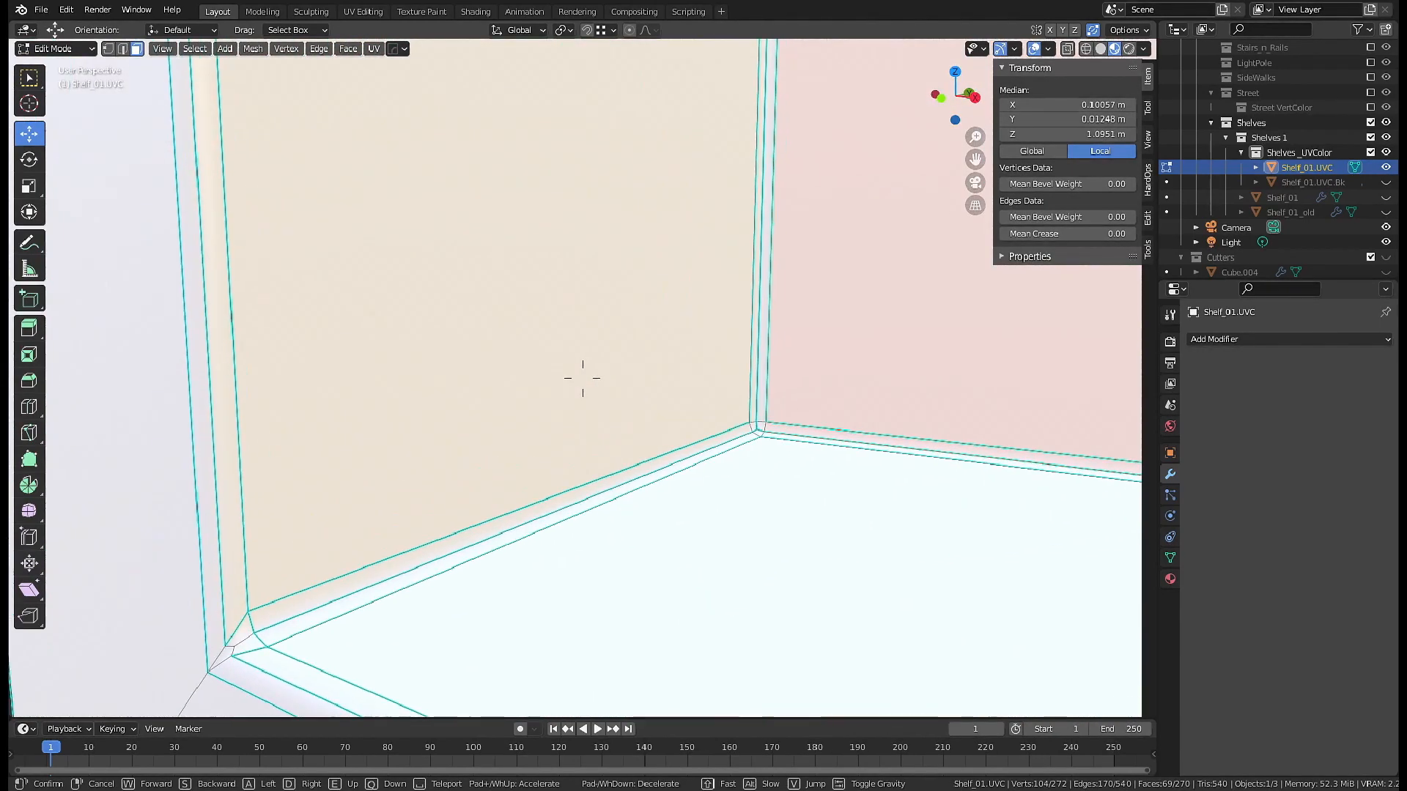
pyautogui.click(583, 378)
pyautogui.moveTo(718, 362); pyautogui.dragTo(779, 411)
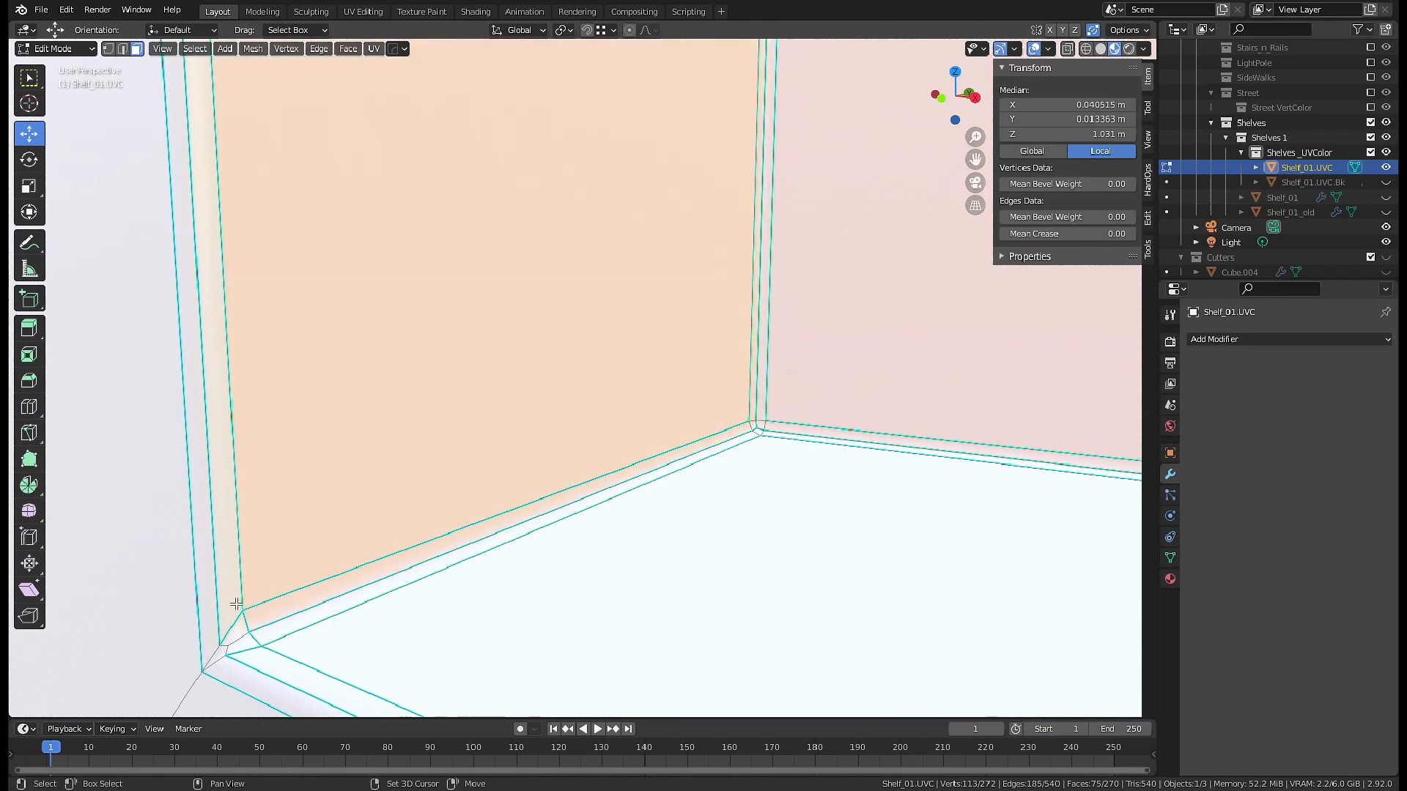
pyautogui.hotkey('shift', '`')
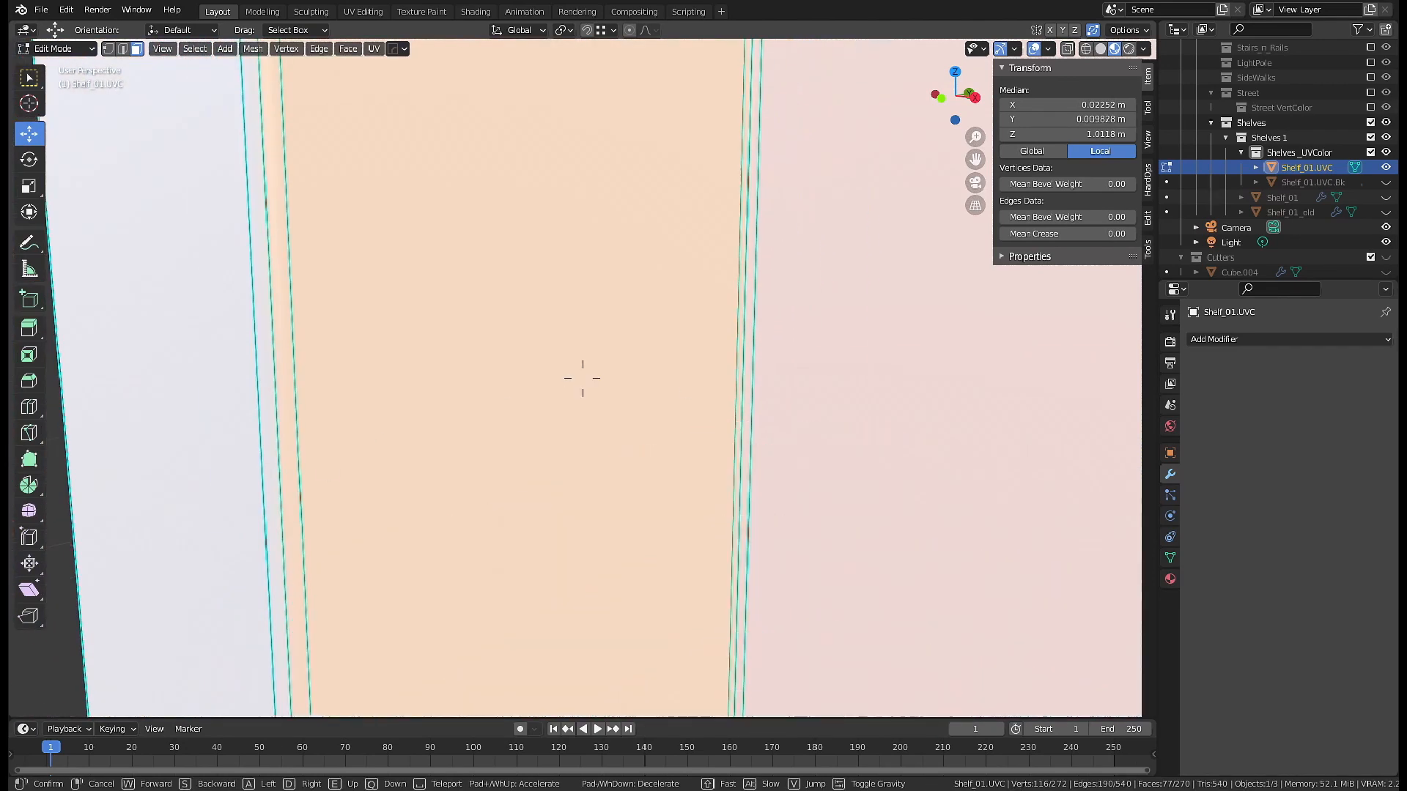
pyautogui.click(583, 378)
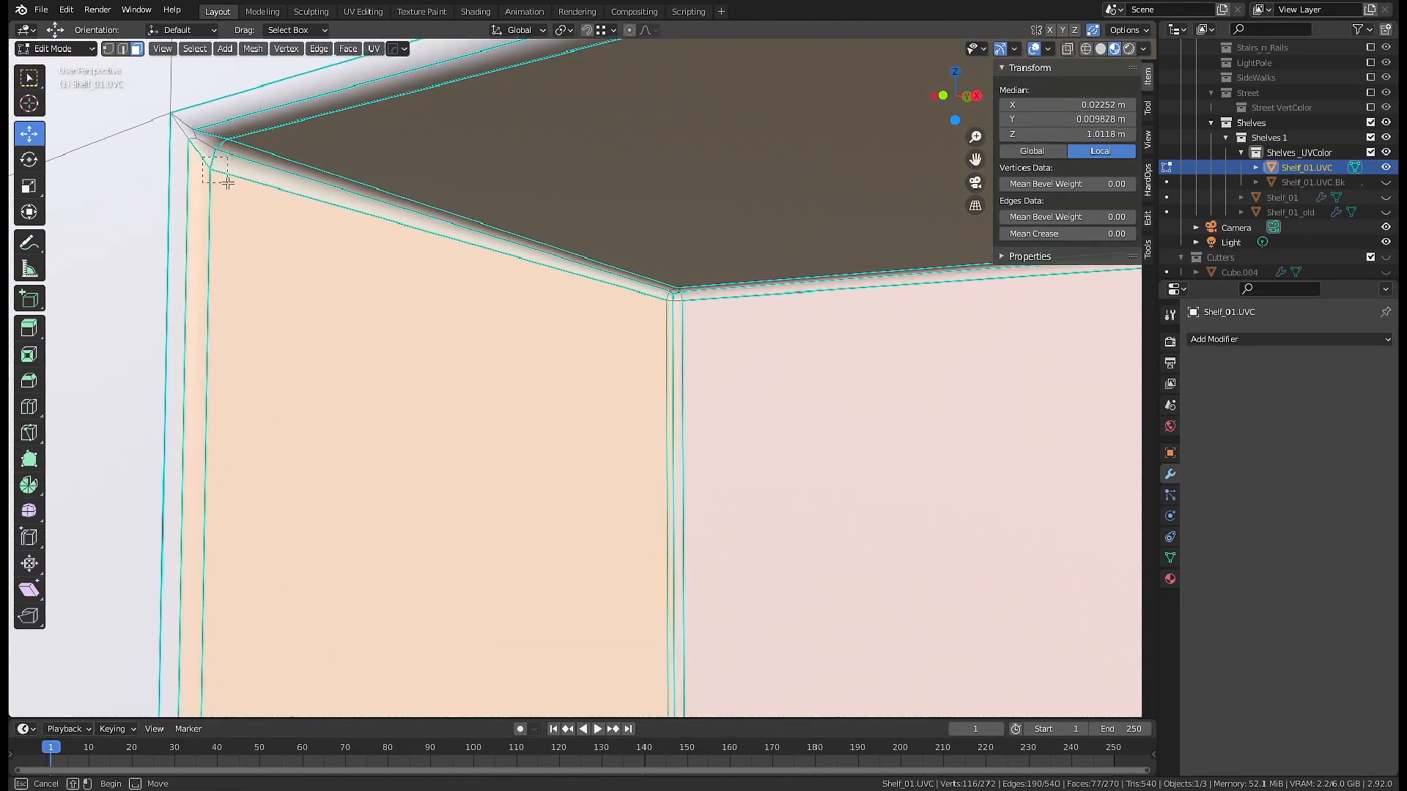
pyautogui.scroll(-10, 715, 372)
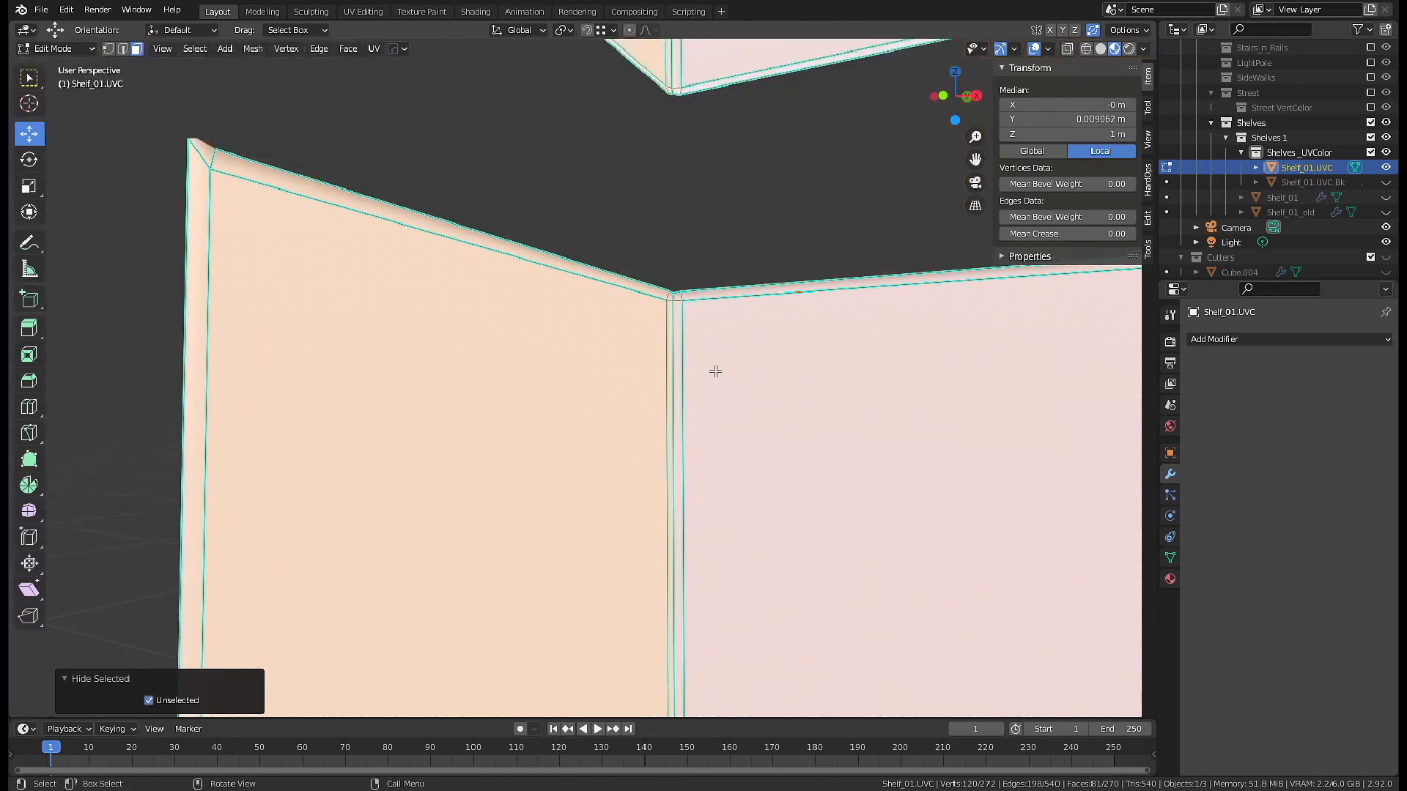
pyautogui.scroll(3, 747, 389)
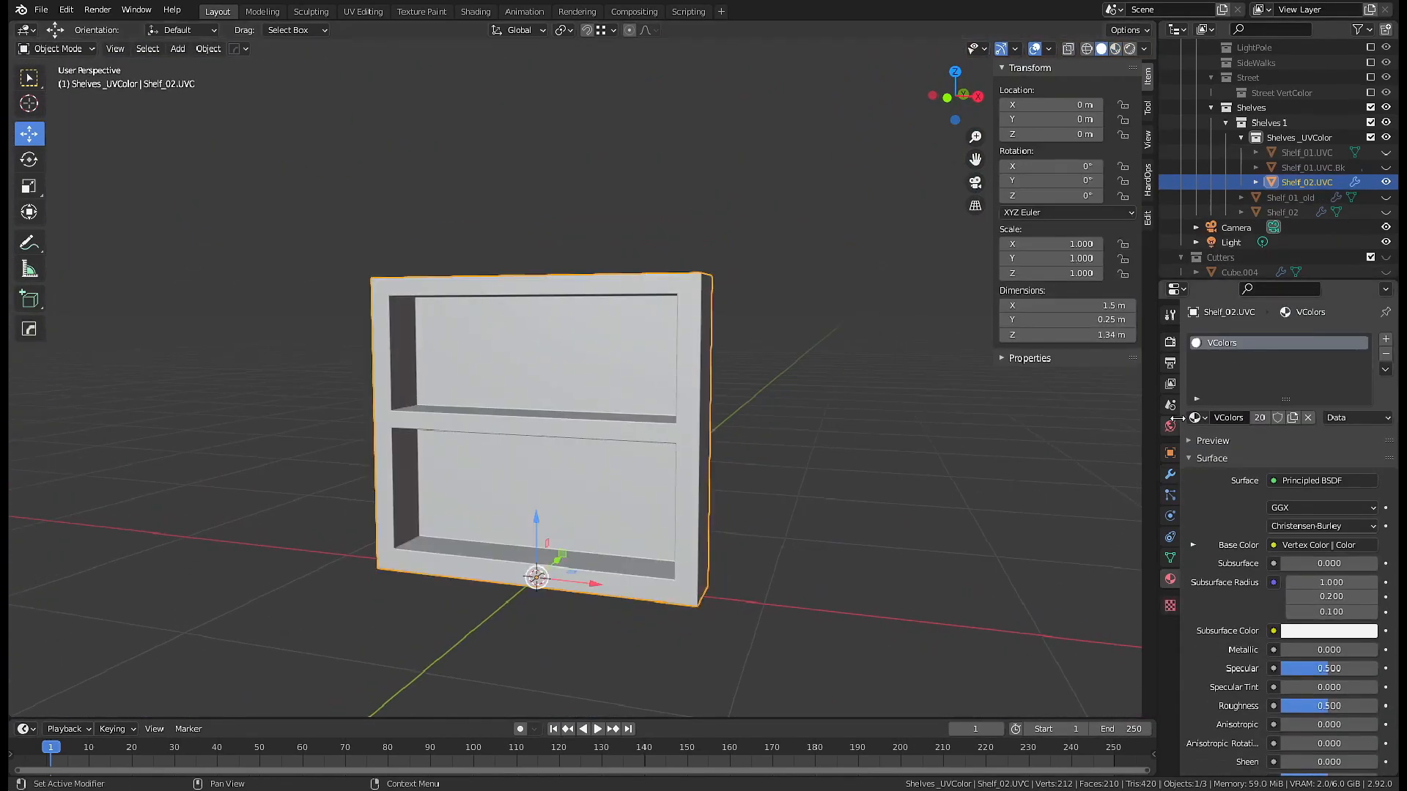
# - Apply the modifiers on Shelf_02.UVC and open its mesh for editing
pyautogui.click(1265, 341)
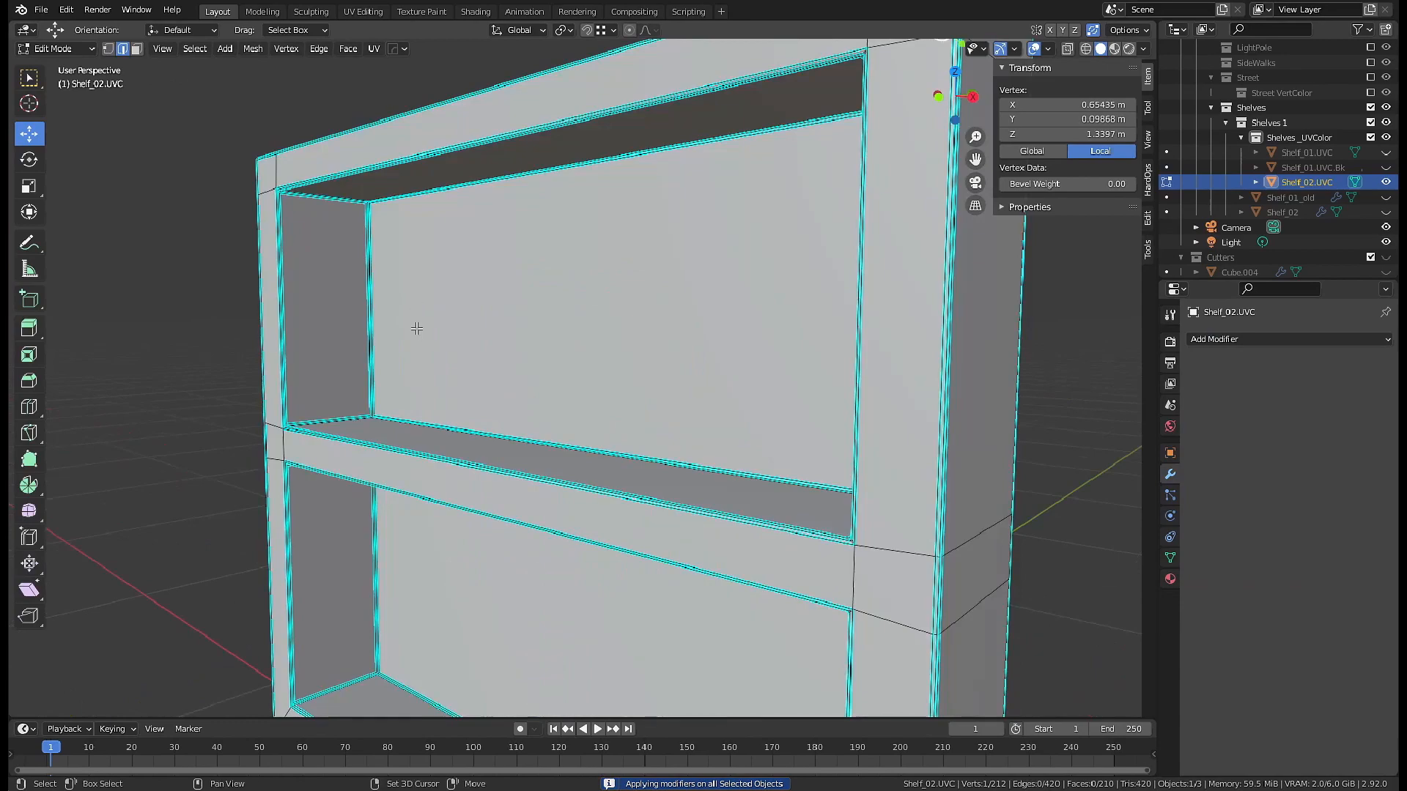
# - Select the top compartment's left wall, back panel and the bevel faces around its upper left corners in face mode
pyautogui.hotkey('shift', '`')
pyautogui.press('w')
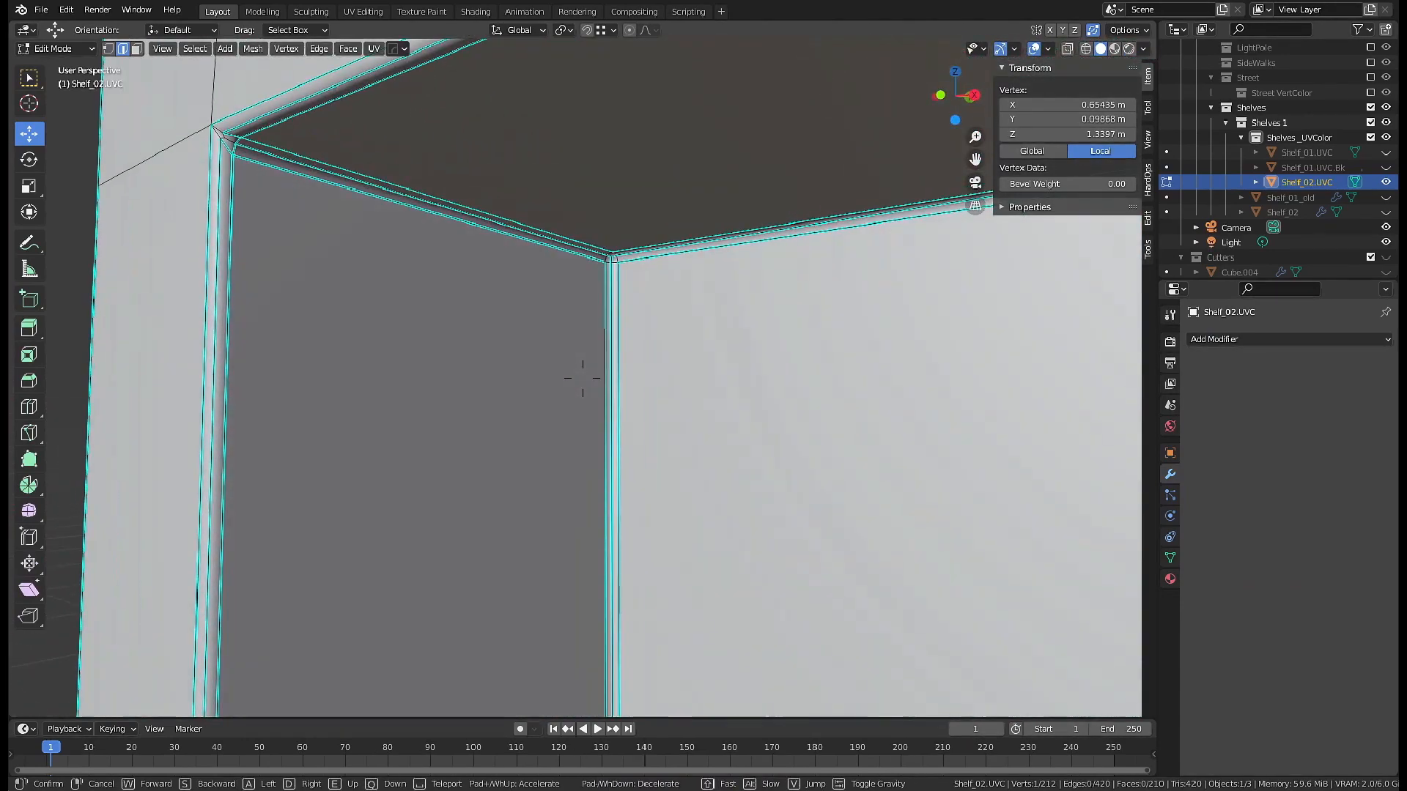
pyautogui.click(611, 329)
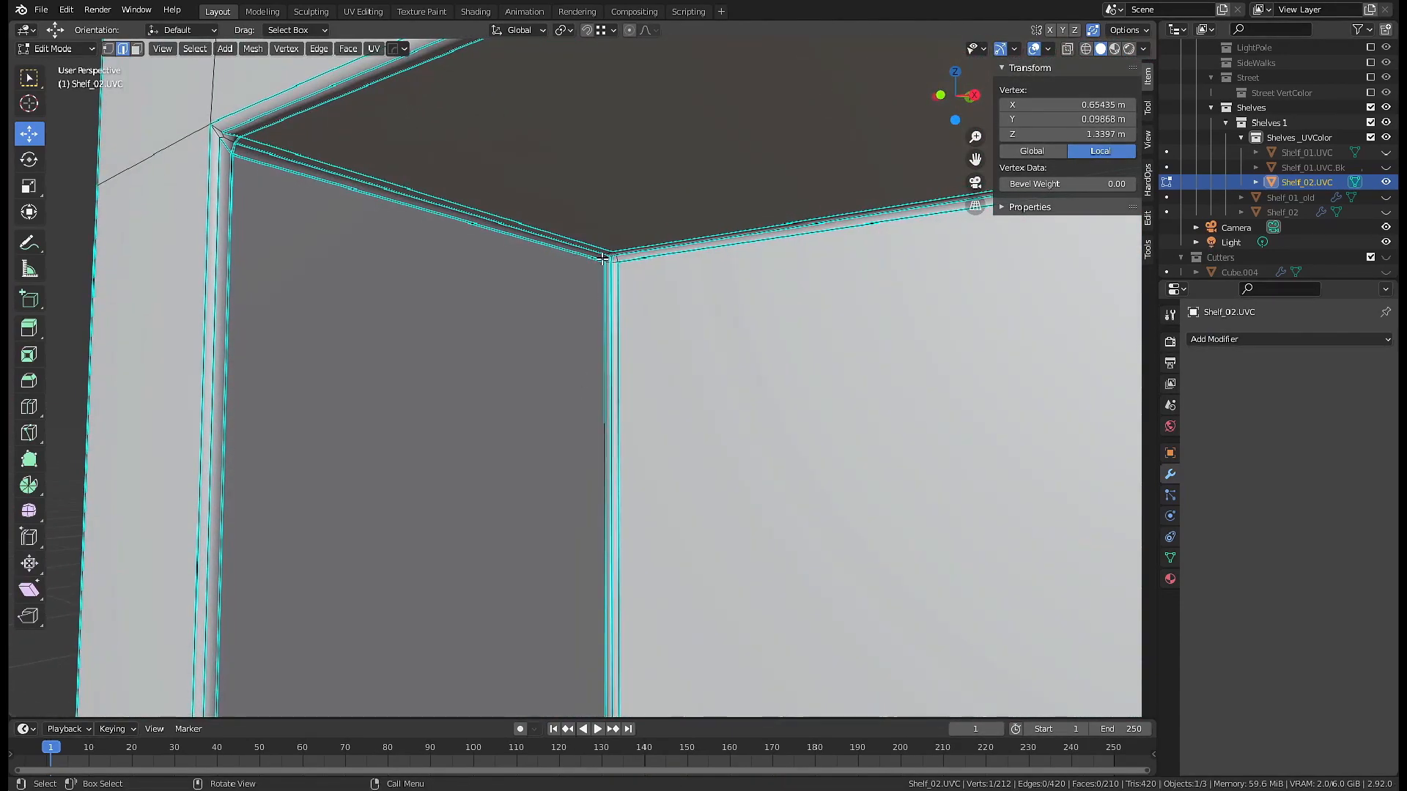
pyautogui.moveTo(628, 277); pyautogui.dragTo(230, 154)
pyautogui.press('3')
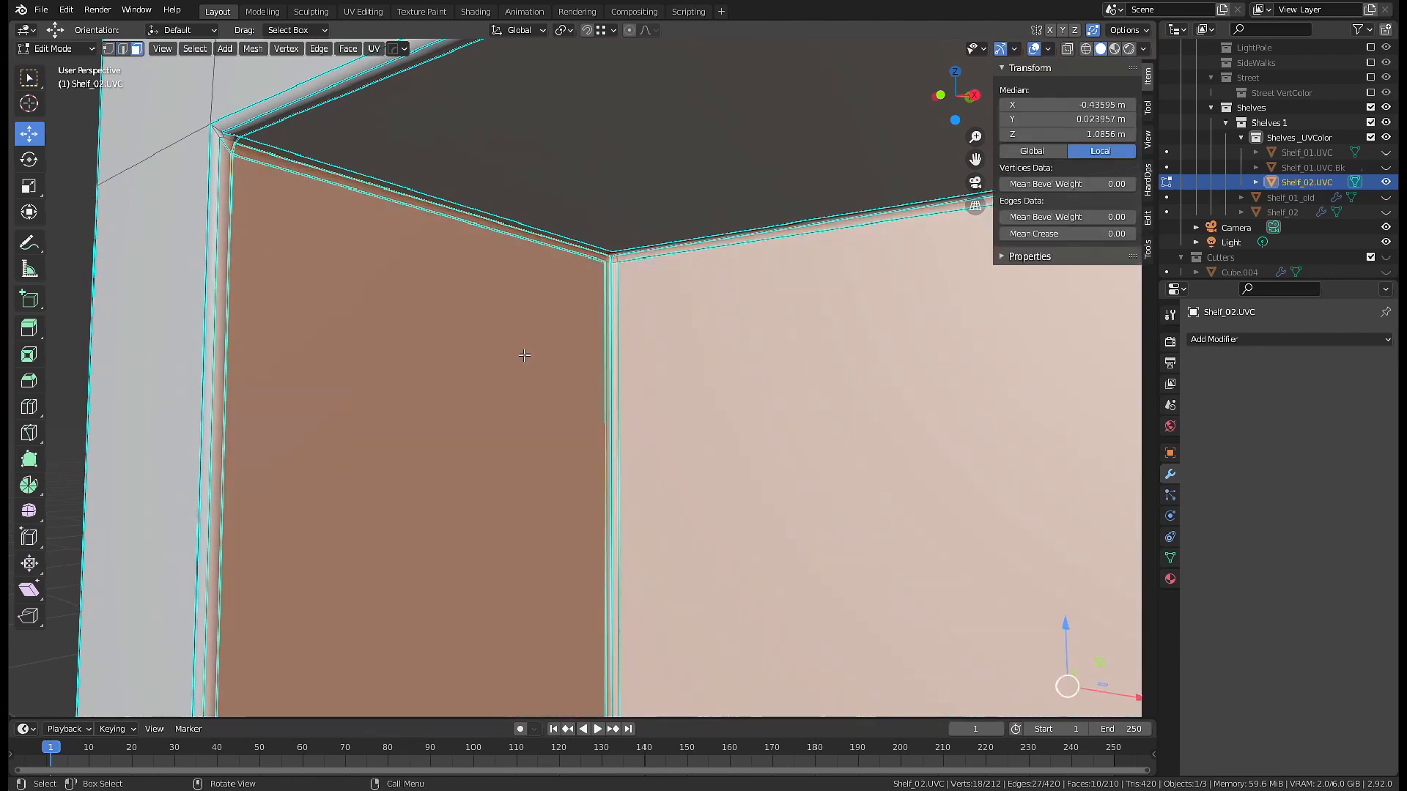
# - Add the bevel faces around the top compartment's lower left corners to the selection
pyautogui.hotkey('shift', '`')
pyautogui.press('q')
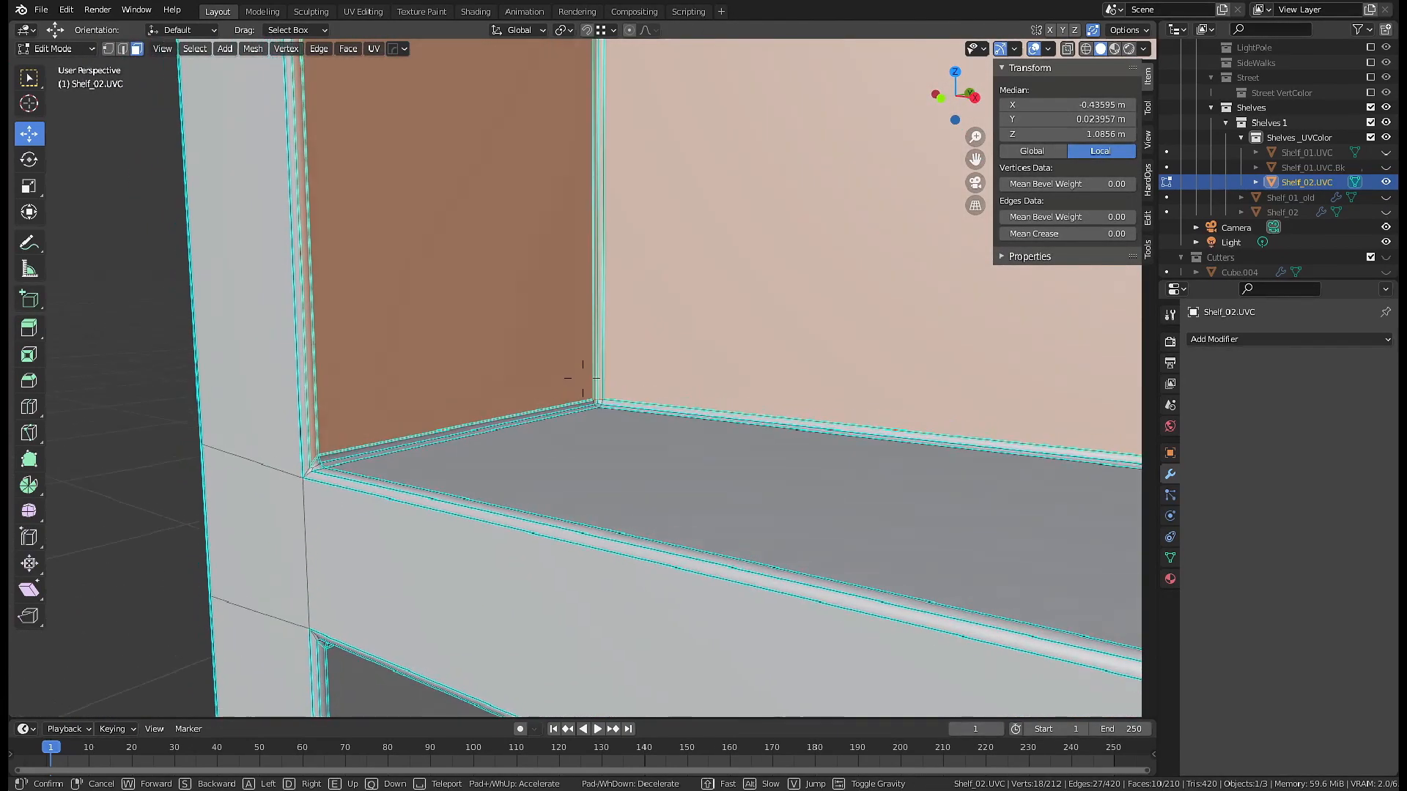
pyautogui.press('w')
pyautogui.click(583, 378)
pyautogui.press('b')
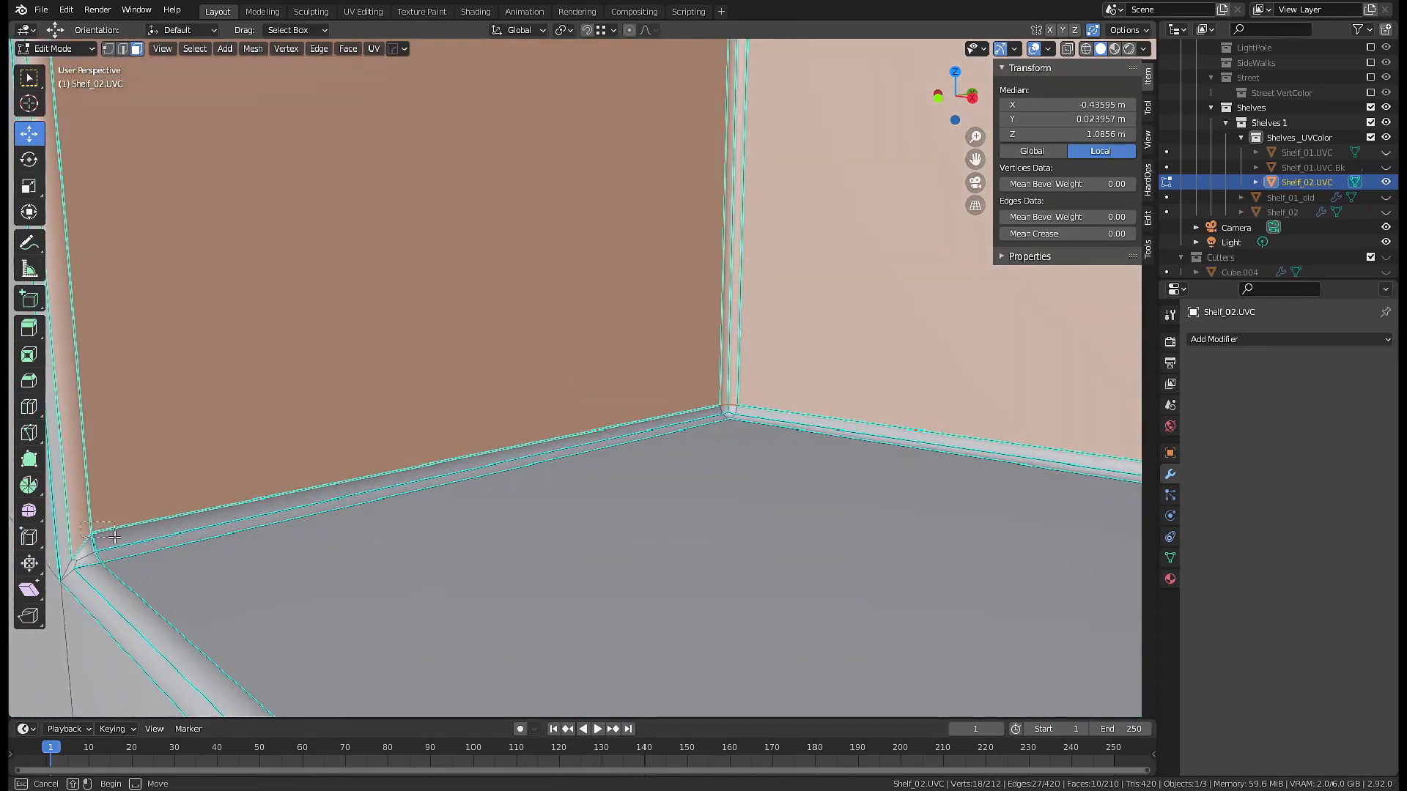
# - Add the top compartment's right wall and the bevel faces around its lower and upper right corners to the selection
pyautogui.hotkey('shift', '`')
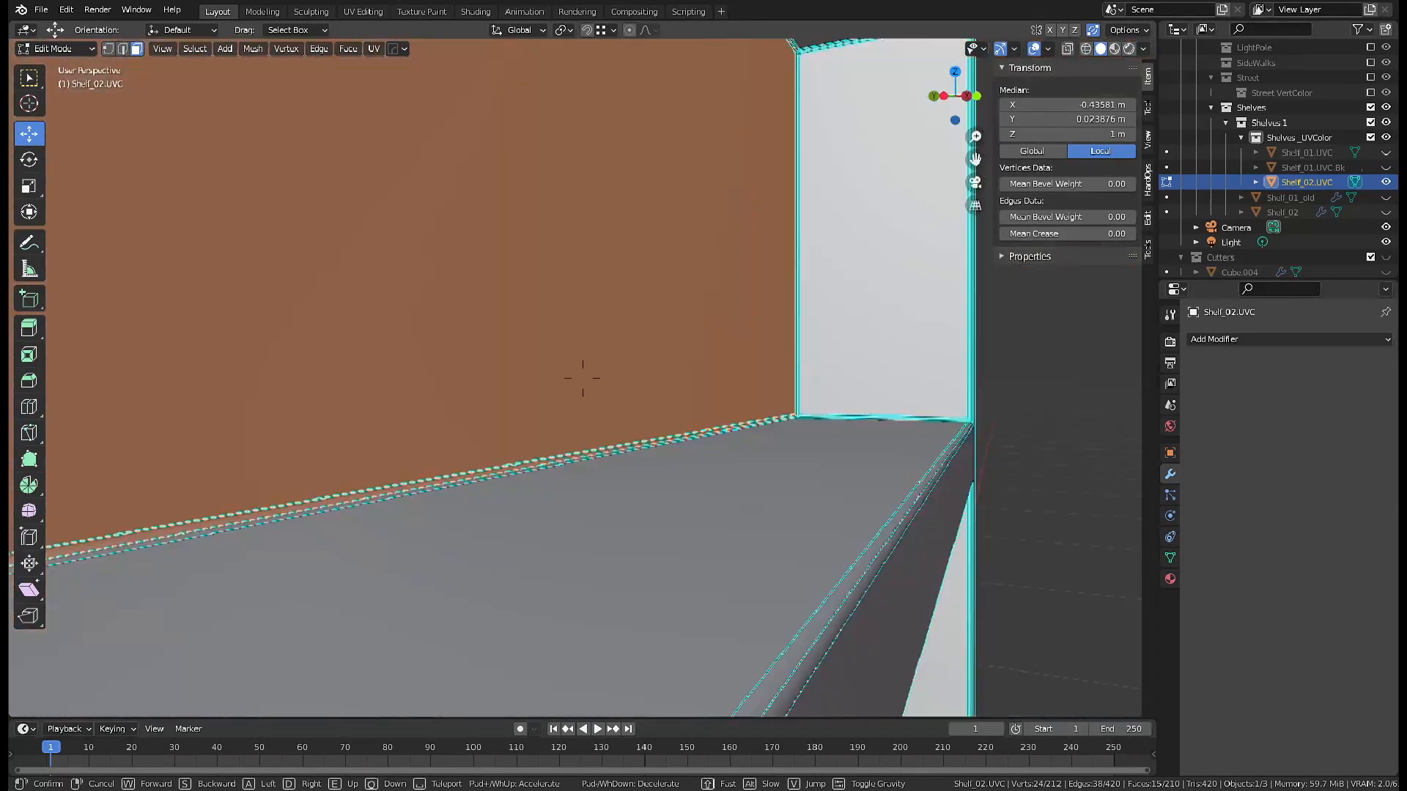
pyautogui.press('w')
pyautogui.click(582, 379)
pyautogui.press('b')
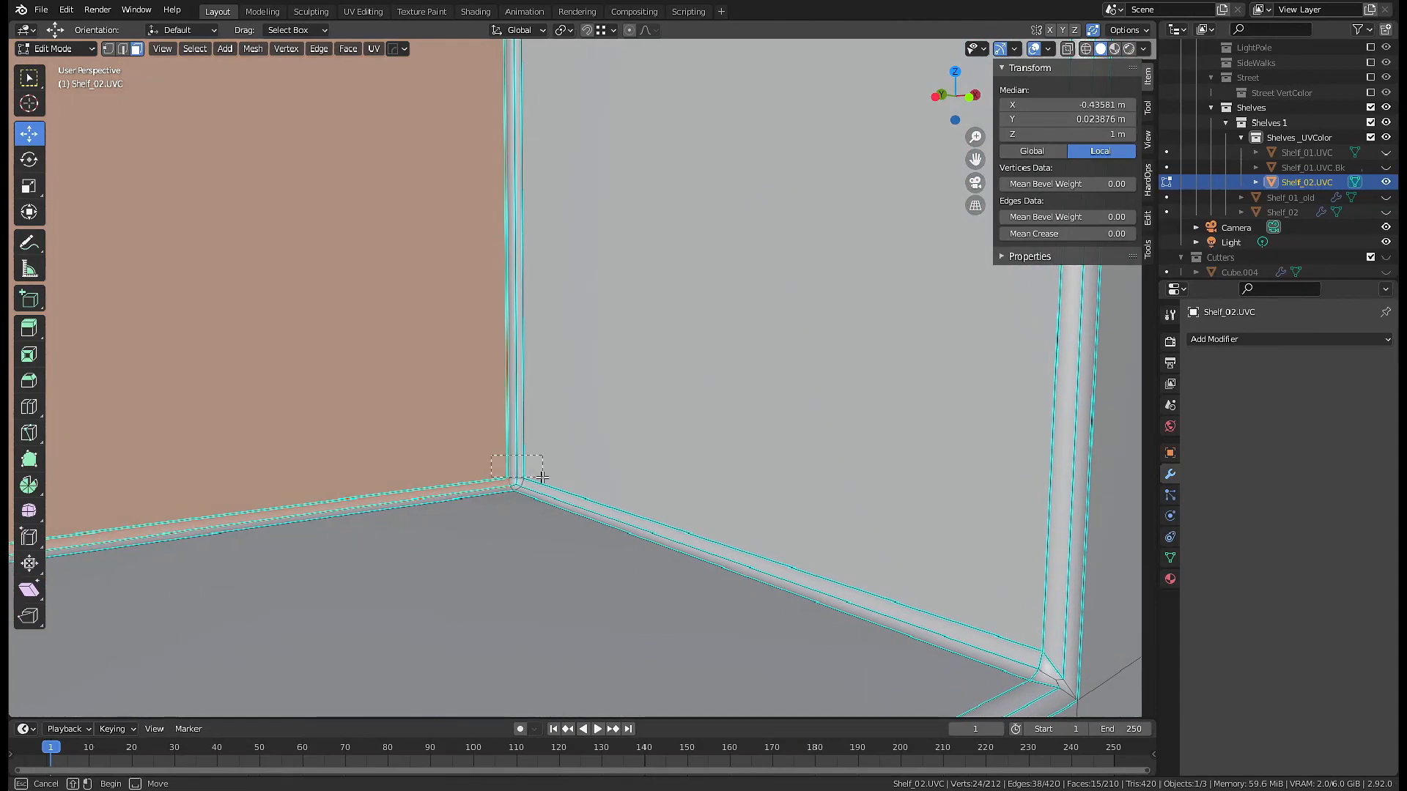
pyautogui.hotkey('shift', '`')
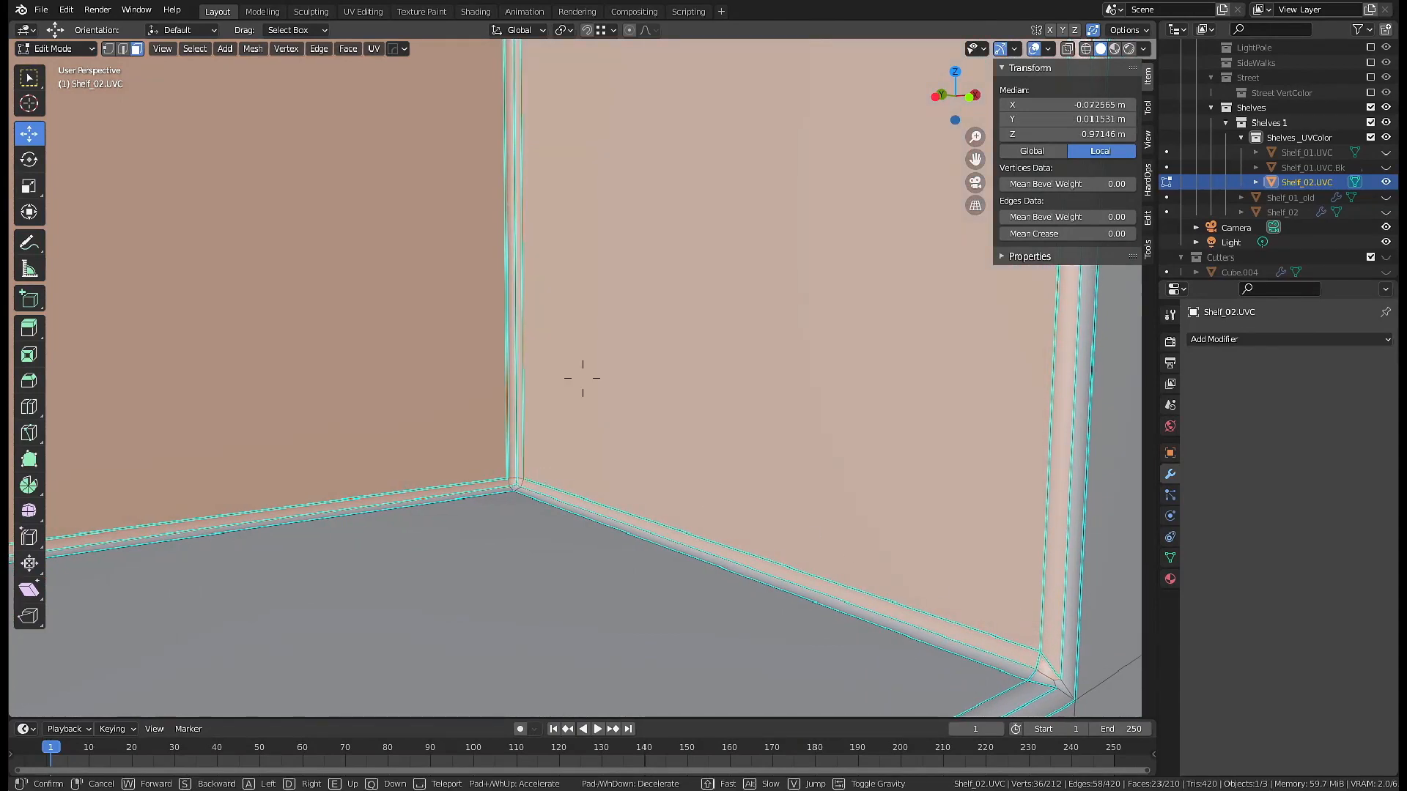
pyautogui.press('e')
pyautogui.click(583, 378)
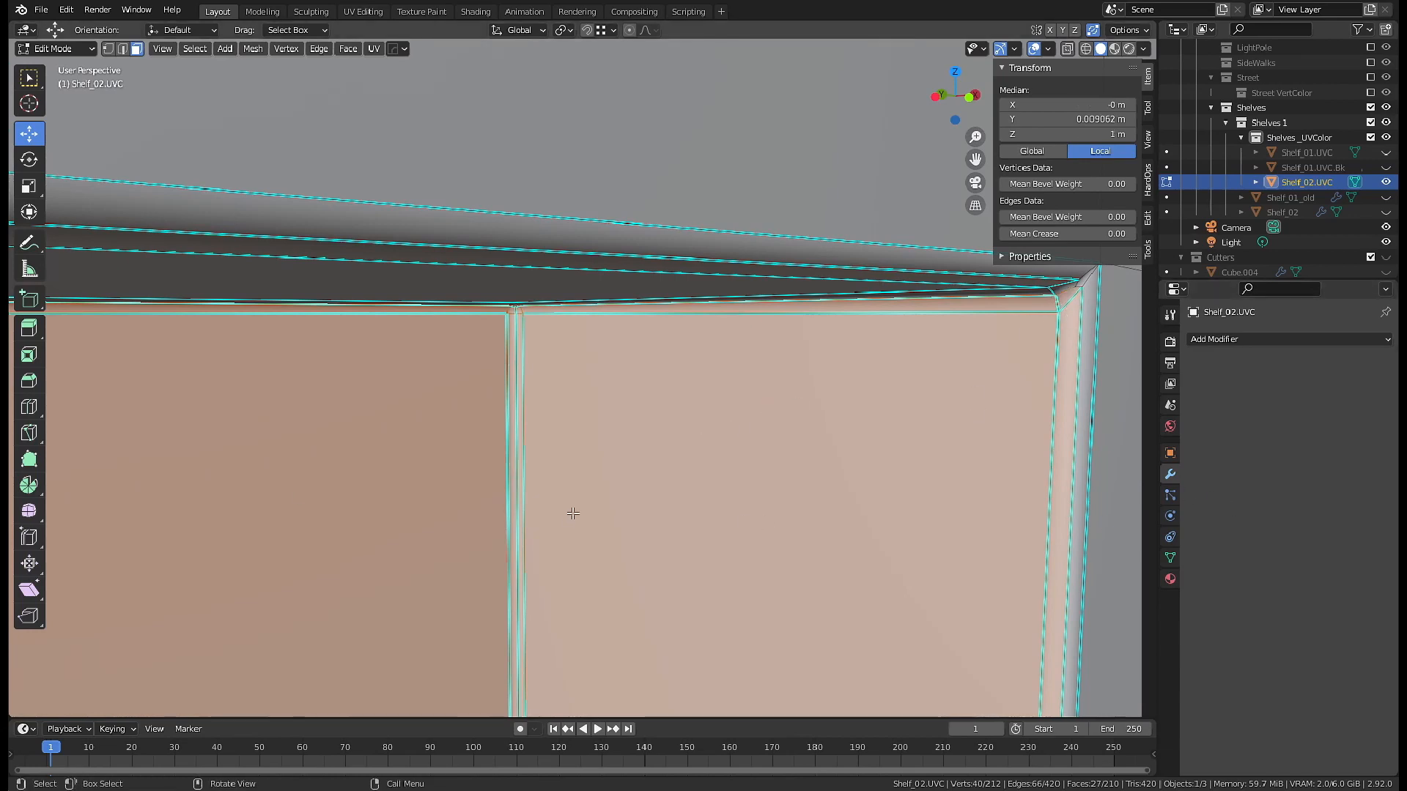
# - Add the bottom compartment's back panel, right wall and the bevel faces around its upper and lower right corners to the selection
pyautogui.hotkey('shift', '`')
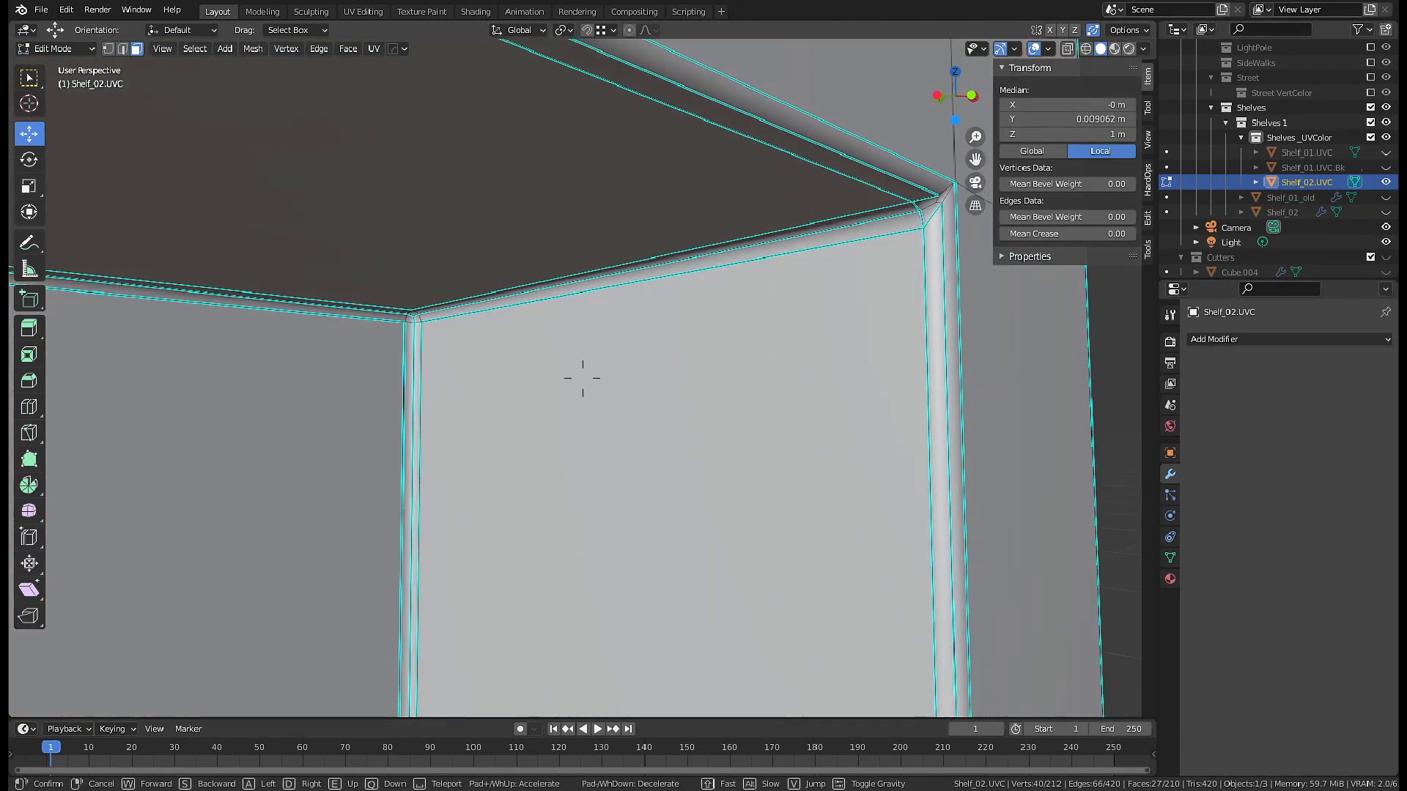
pyautogui.click(582, 378)
pyautogui.press('l')
pyautogui.press('l')
pyautogui.hotkey('shift', '`')
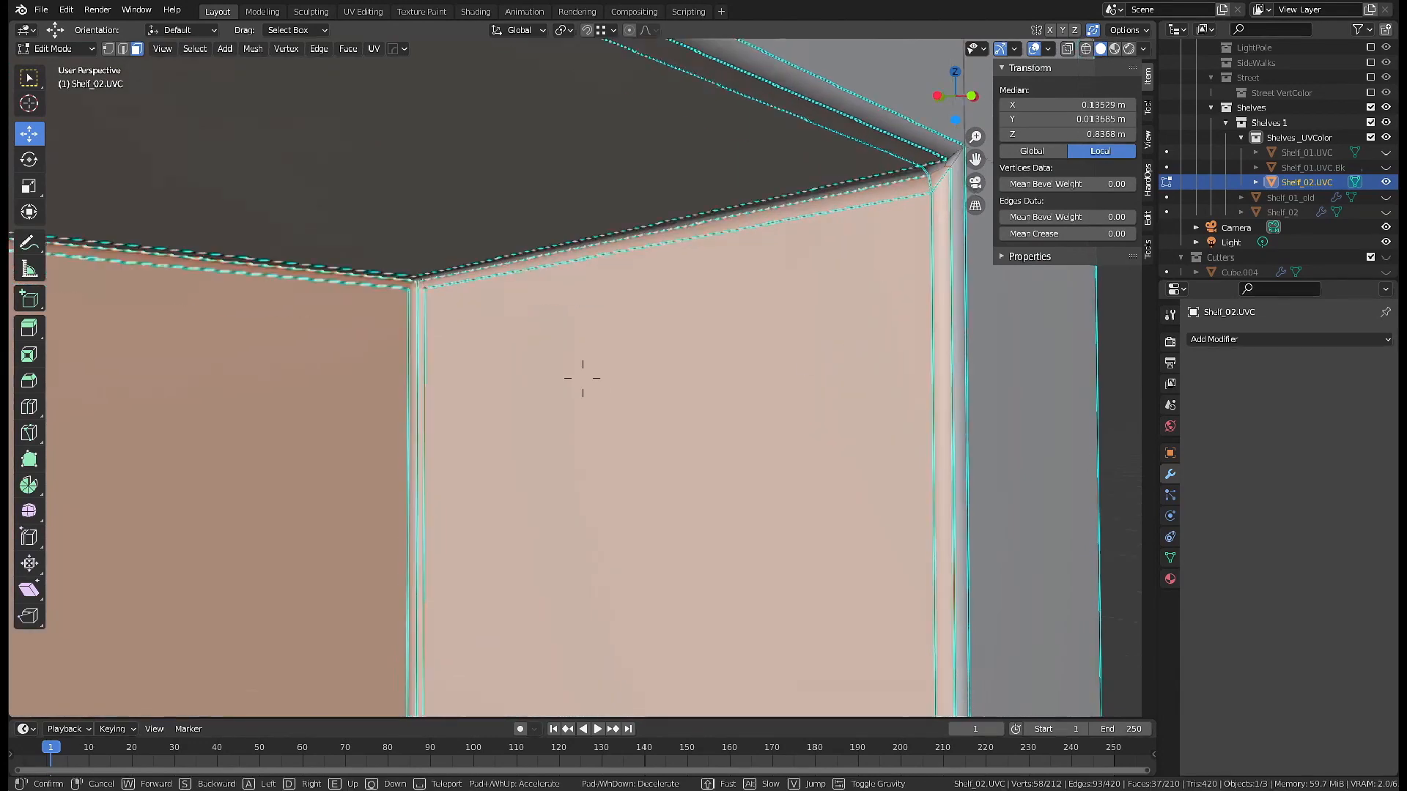
pyautogui.click(583, 378)
pyautogui.moveTo(364, 376); pyautogui.dragTo(448, 402)
# - Add the bottom compartment's left wall and the bevel faces around its lower left corners to the selection
pyautogui.hotkey('shift', '`')
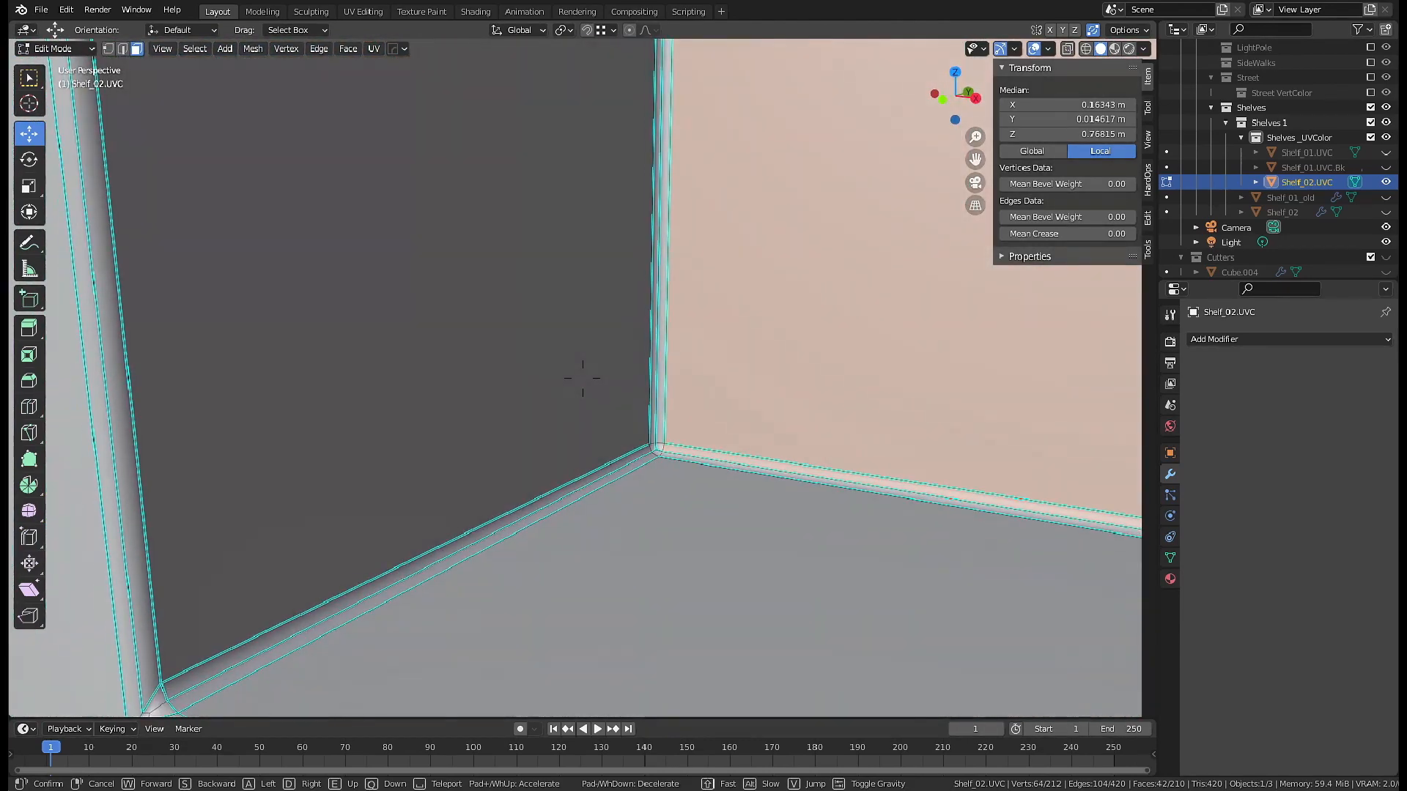
pyautogui.click(583, 378)
pyautogui.keyDown('shift'); pyautogui.moveTo(619, 392); pyautogui.dragTo(671, 446); pyautogui.keyUp('shift')
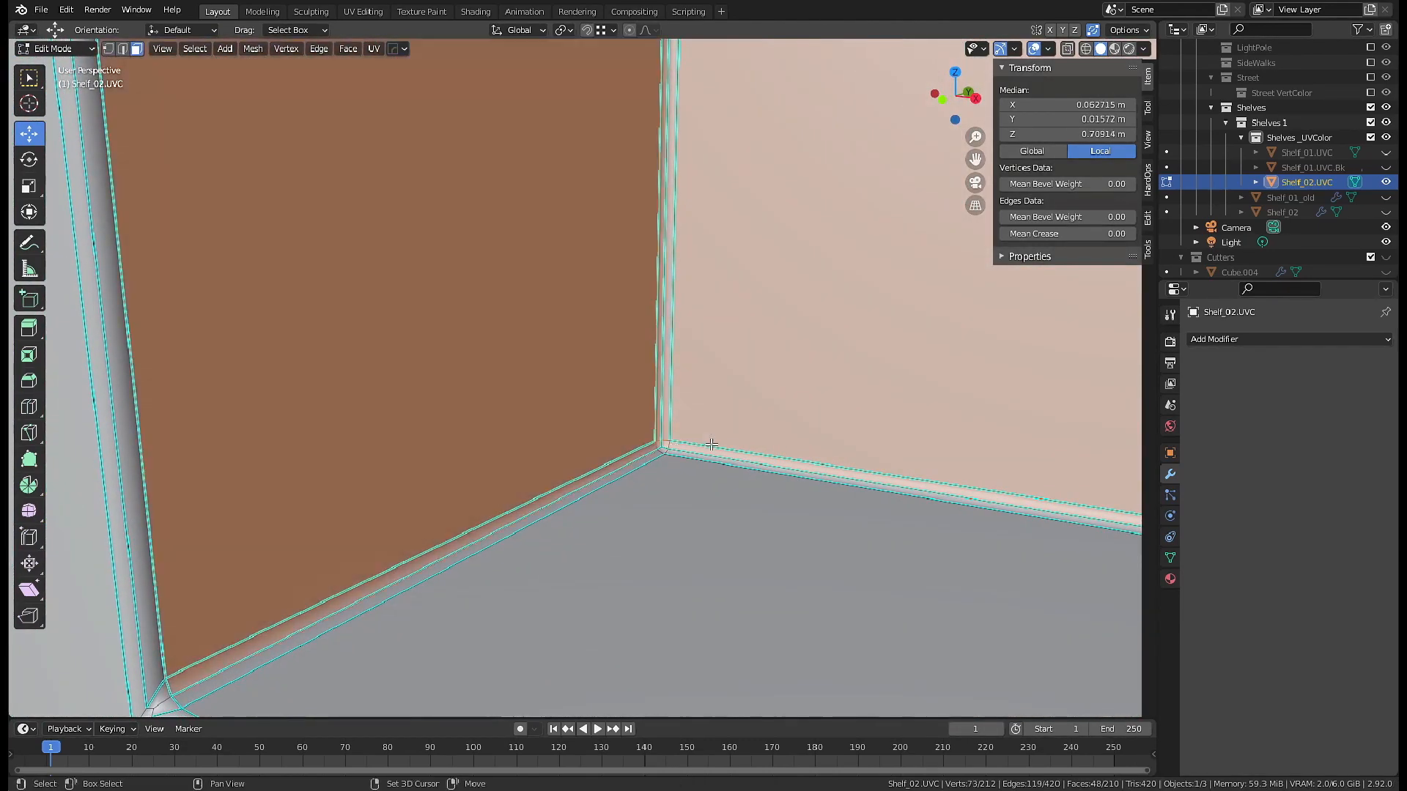
pyautogui.keyDown('shift'); pyautogui.click(157, 656); pyautogui.keyUp('shift')
# - Add the bevel faces around the bottom compartment's upper left corners to the selection
pyautogui.hotkey('shift', '`')
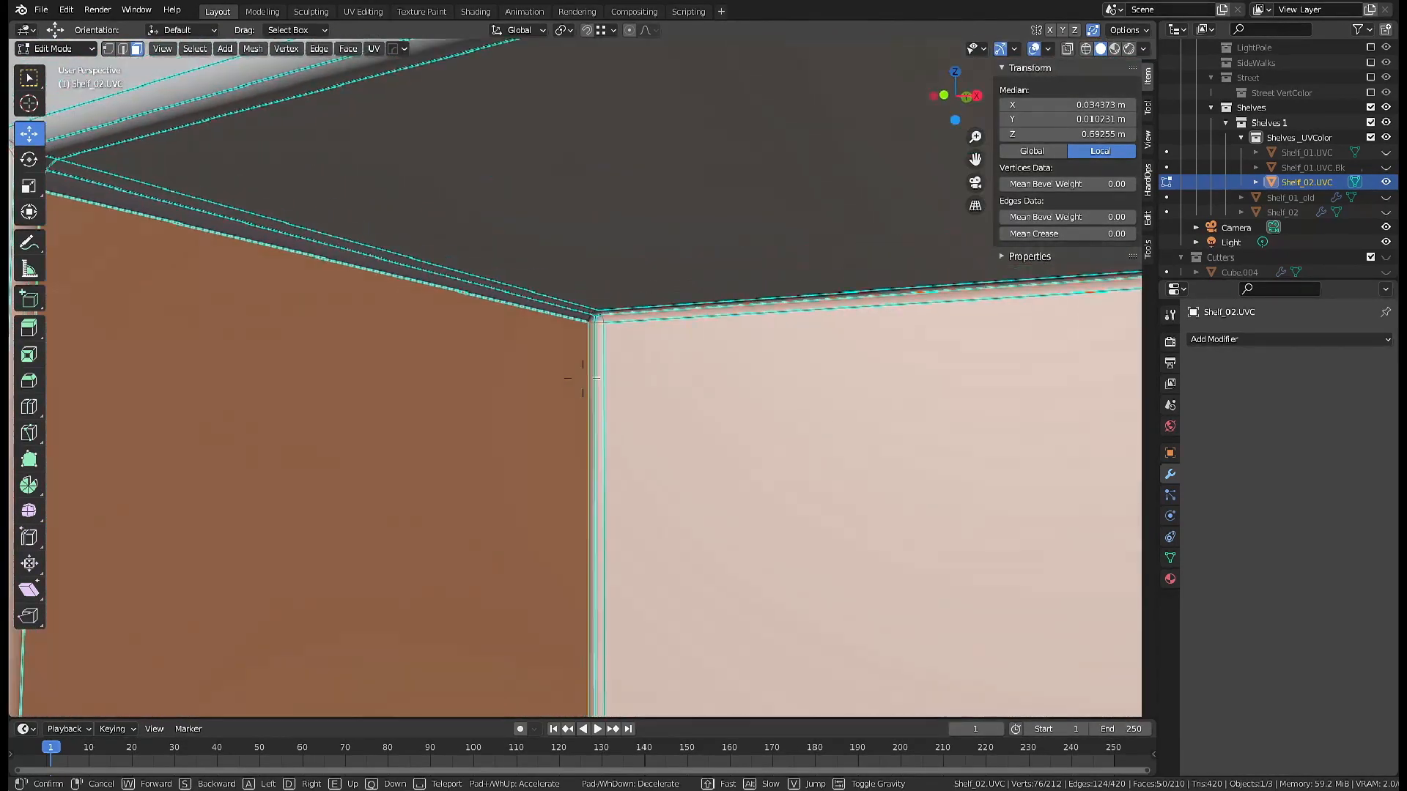
pyautogui.click(582, 378)
pyautogui.keyDown('shift'); pyautogui.click(613, 324); pyautogui.keyUp('shift')
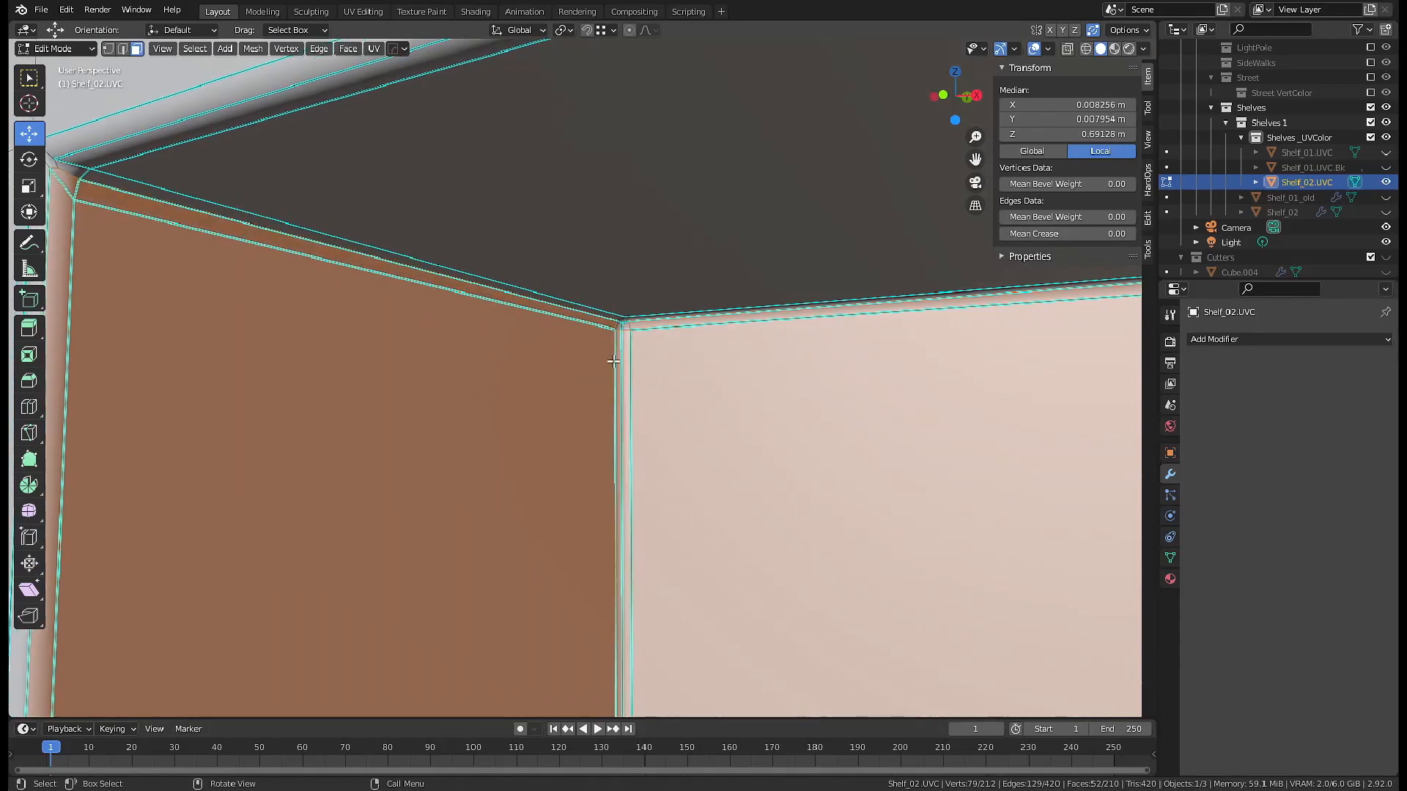
pyautogui.keyDown('shift'); pyautogui.click(658, 366); pyautogui.keyUp('shift')
# - Hide the unselected faces to check the compartment selection, and reveal the whole shelf mesh again
pyautogui.hotkey('shift', '`')
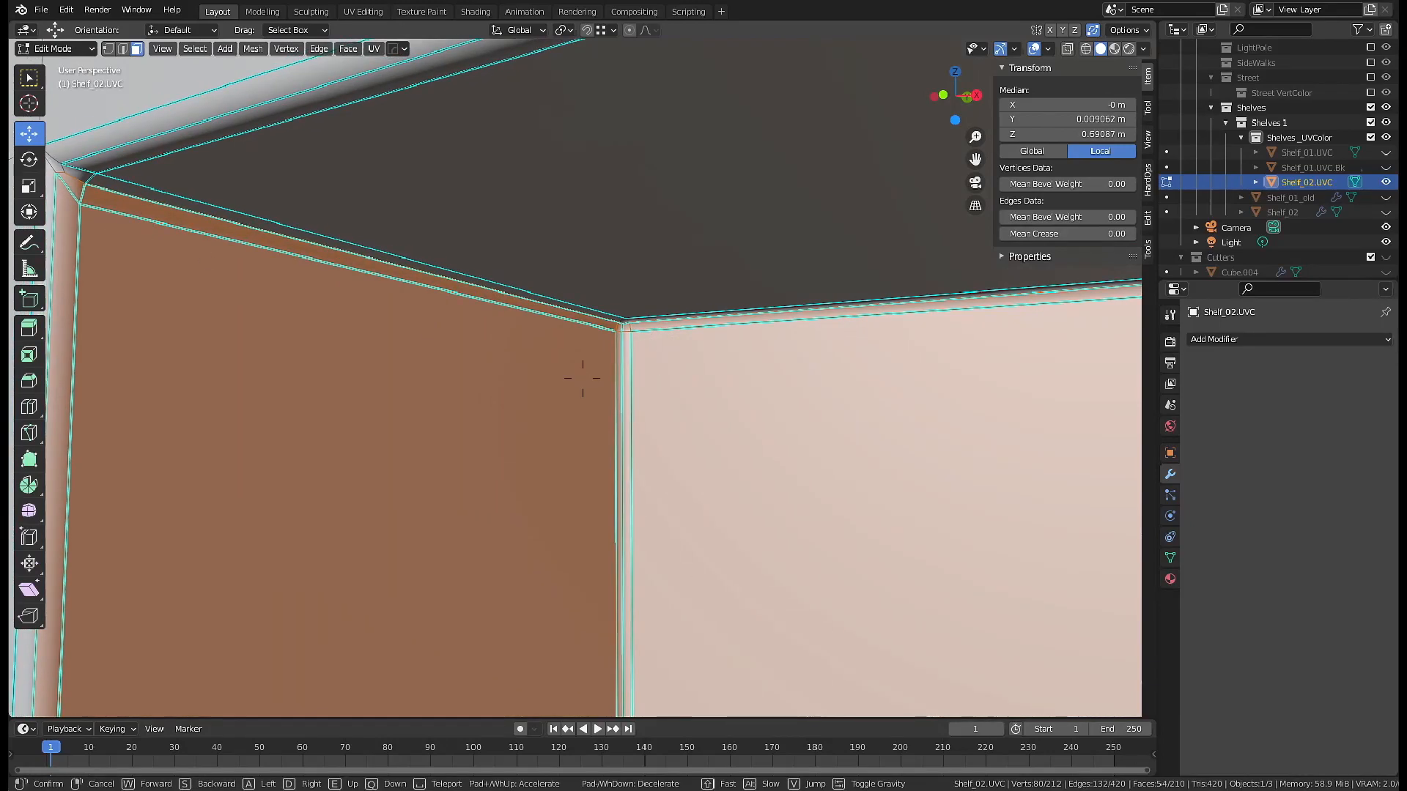
pyautogui.press('s')
pyautogui.click(582, 378)
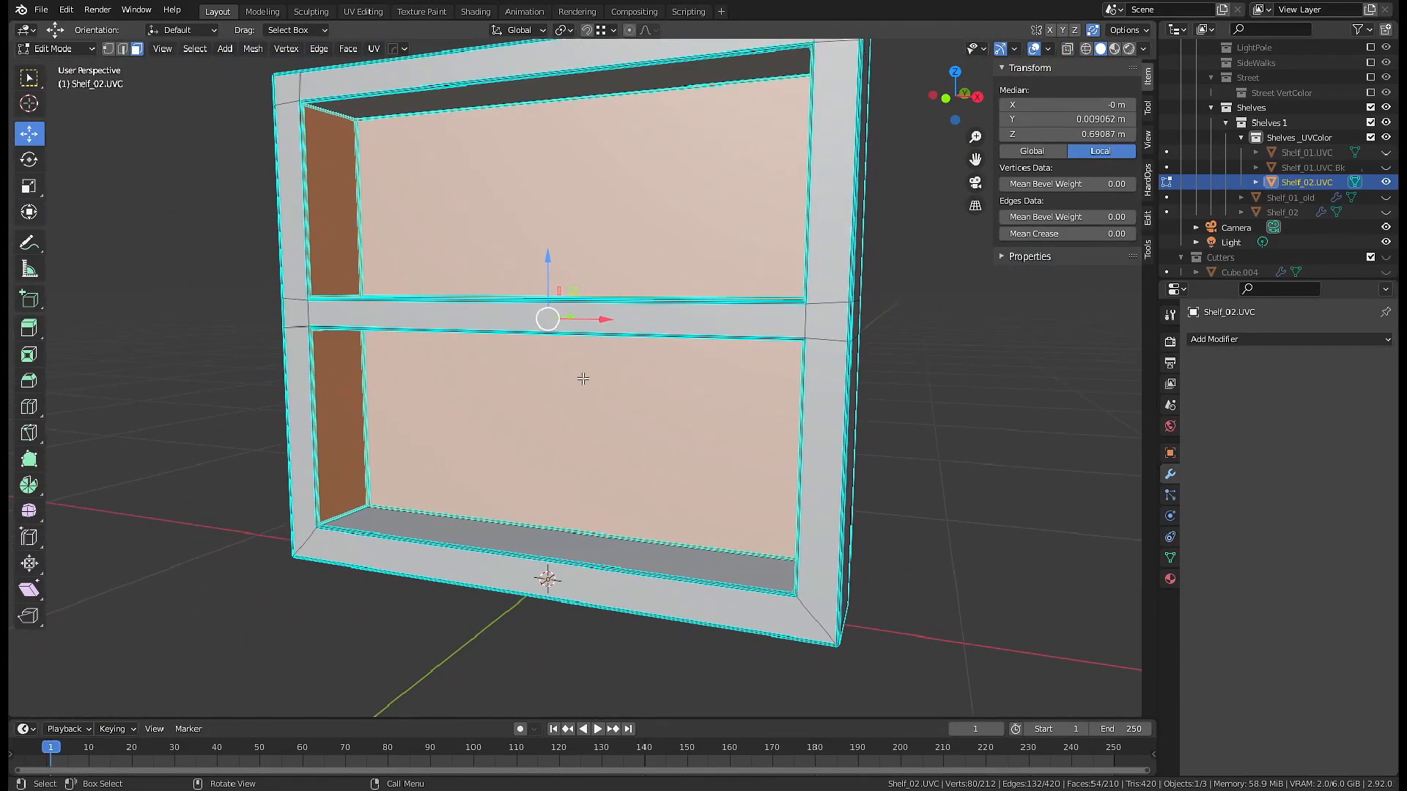
pyautogui.hotkey('shift', 'h')
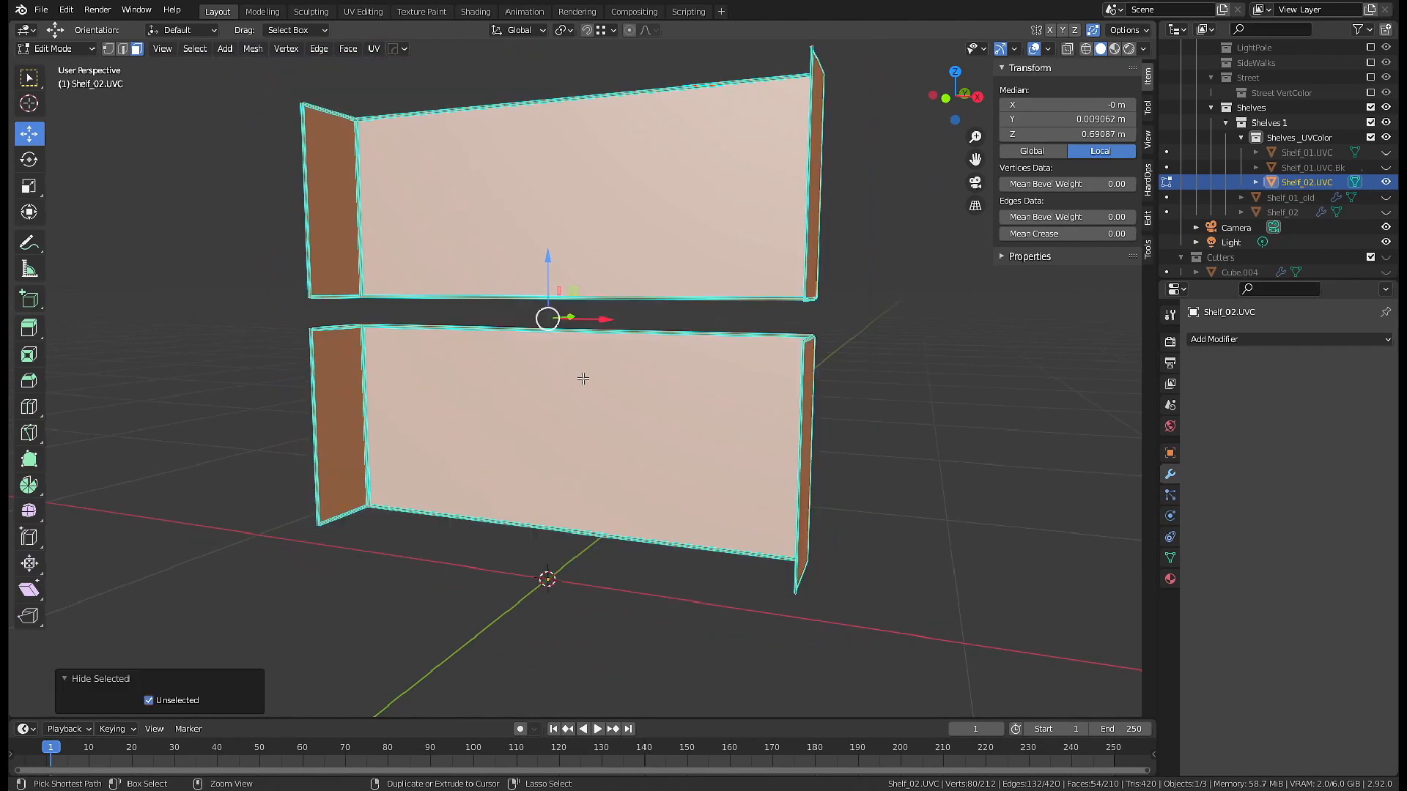
pyautogui.hotkey('alt', 'h')
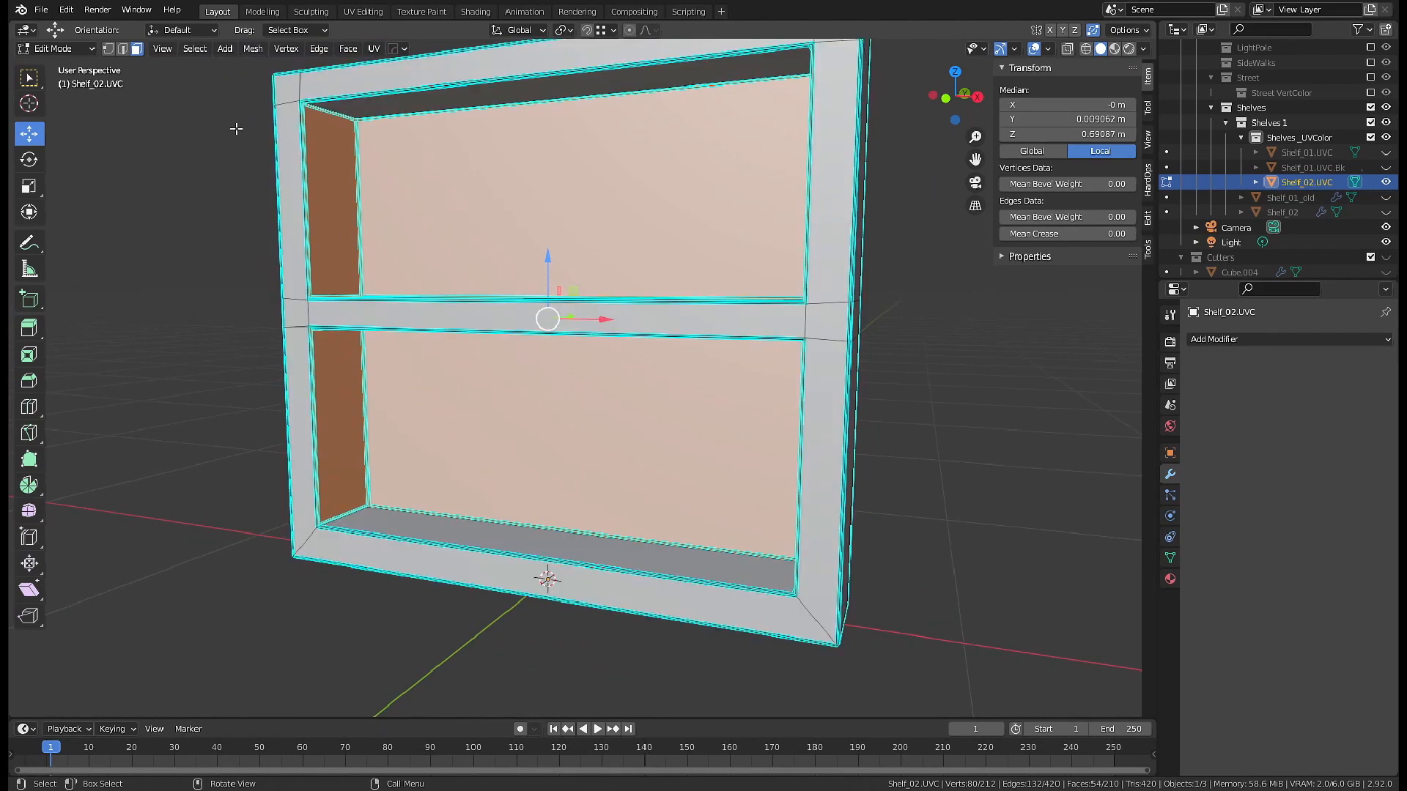
# - Switch Shelf_02.UVC to Vertex Paint mode and fill the selected compartment faces with the palette's red
pyautogui.hotkey('ctrl', 'Tab')
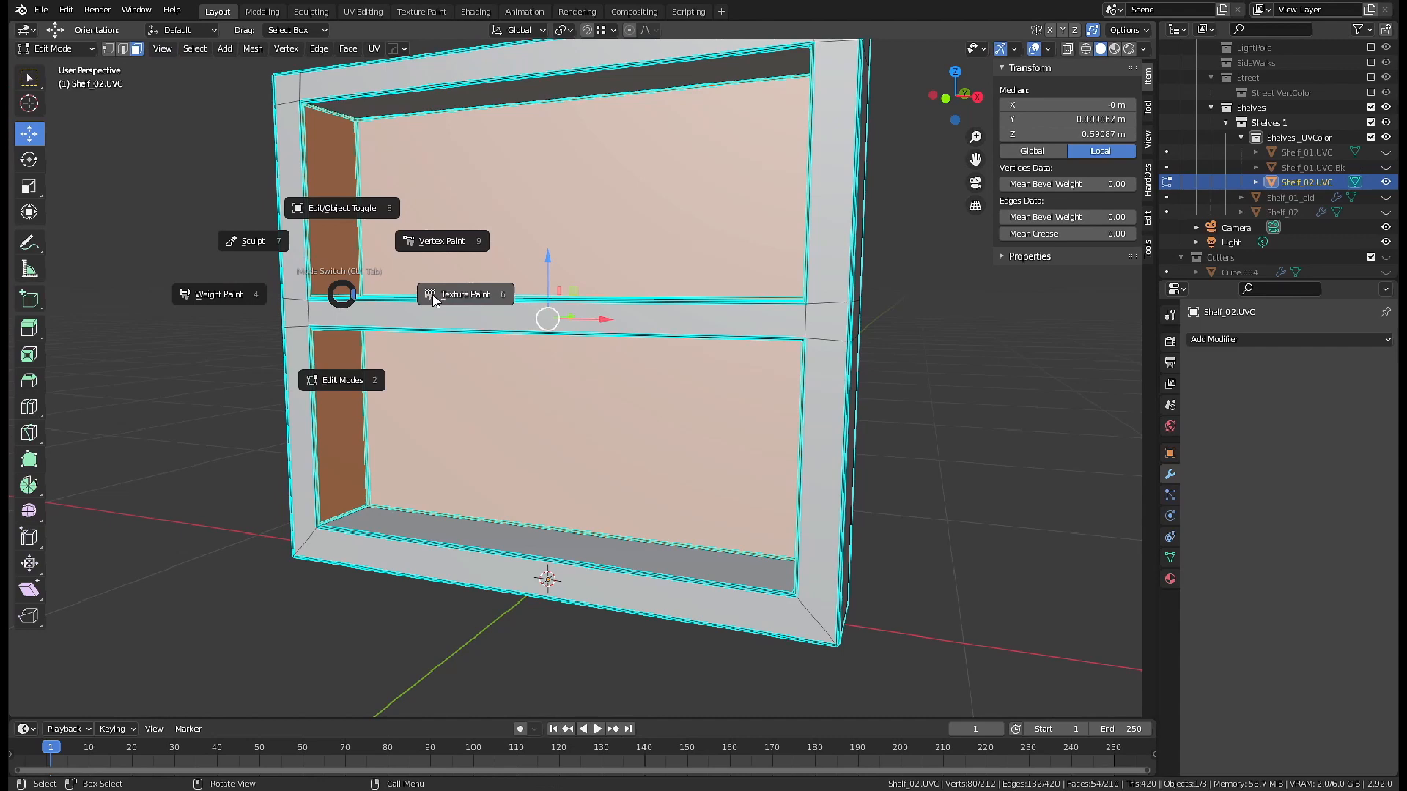
pyautogui.click(454, 243)
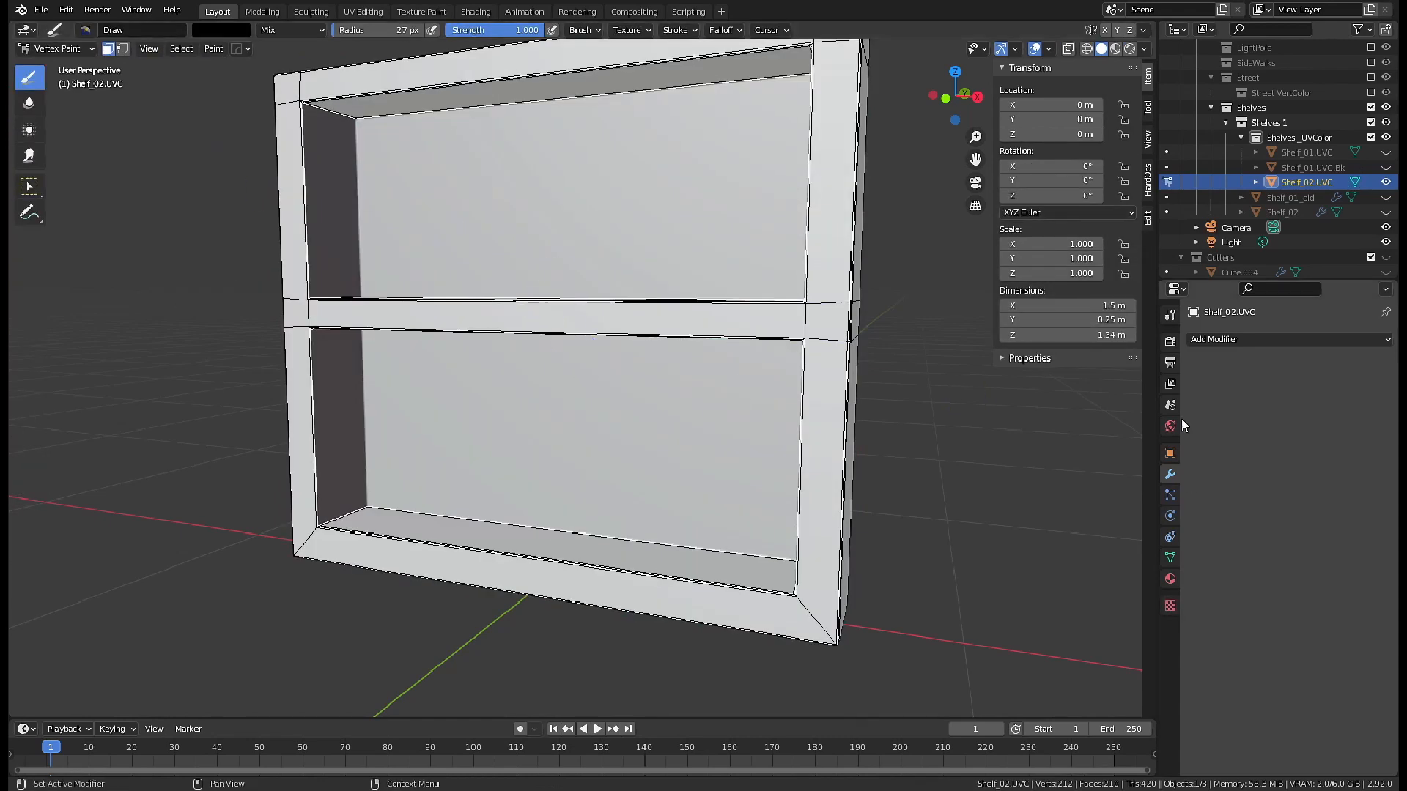
pyautogui.click(1170, 315)
pyautogui.click(1194, 749)
pyautogui.hotkey('shift', 'k')
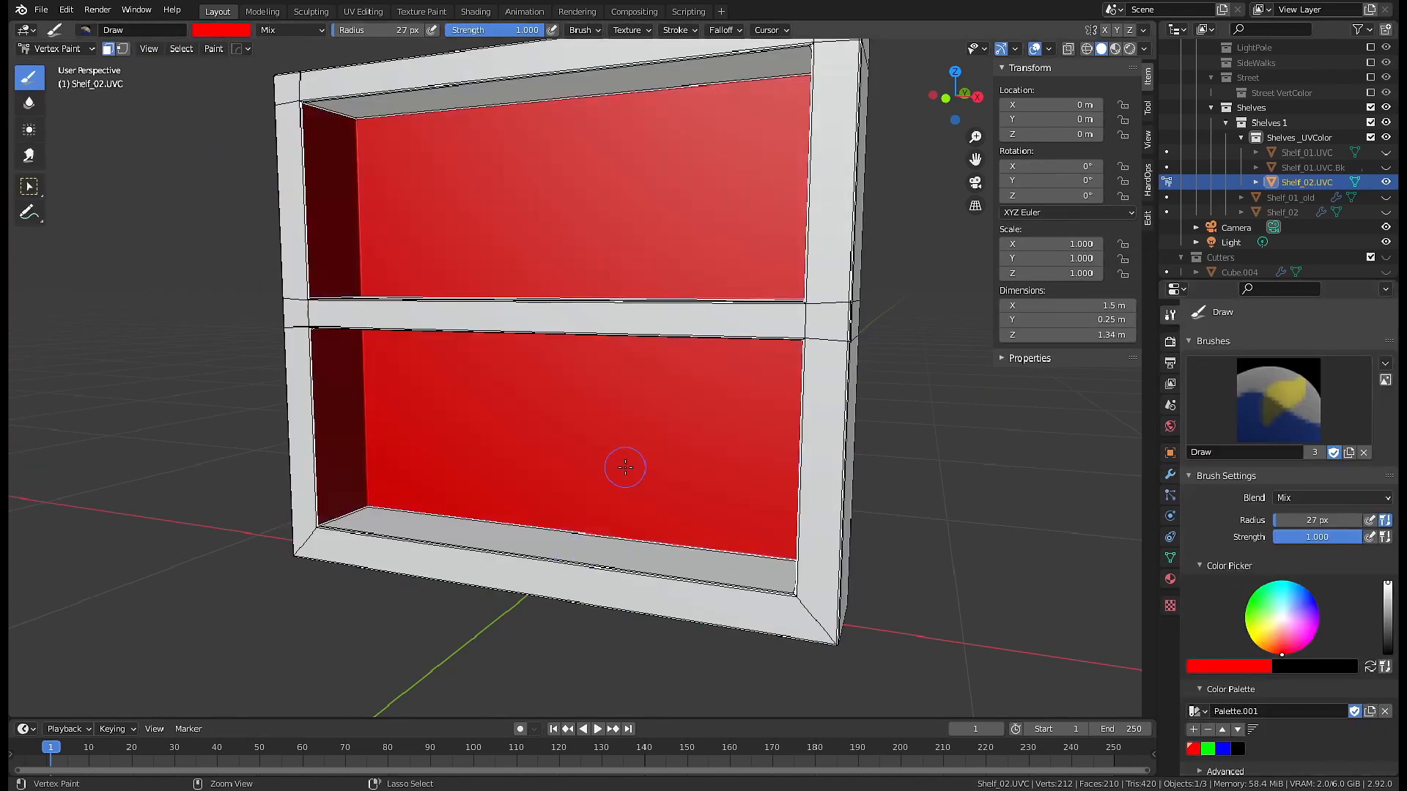
# - Invert the face selection, fill the shelf's remaining faces with black and return Shelf_02.UVC to Object Mode
pyautogui.hotkey('ctrl', 'i')
pyautogui.click(1237, 749)
pyautogui.hotkey('shift', 'k')
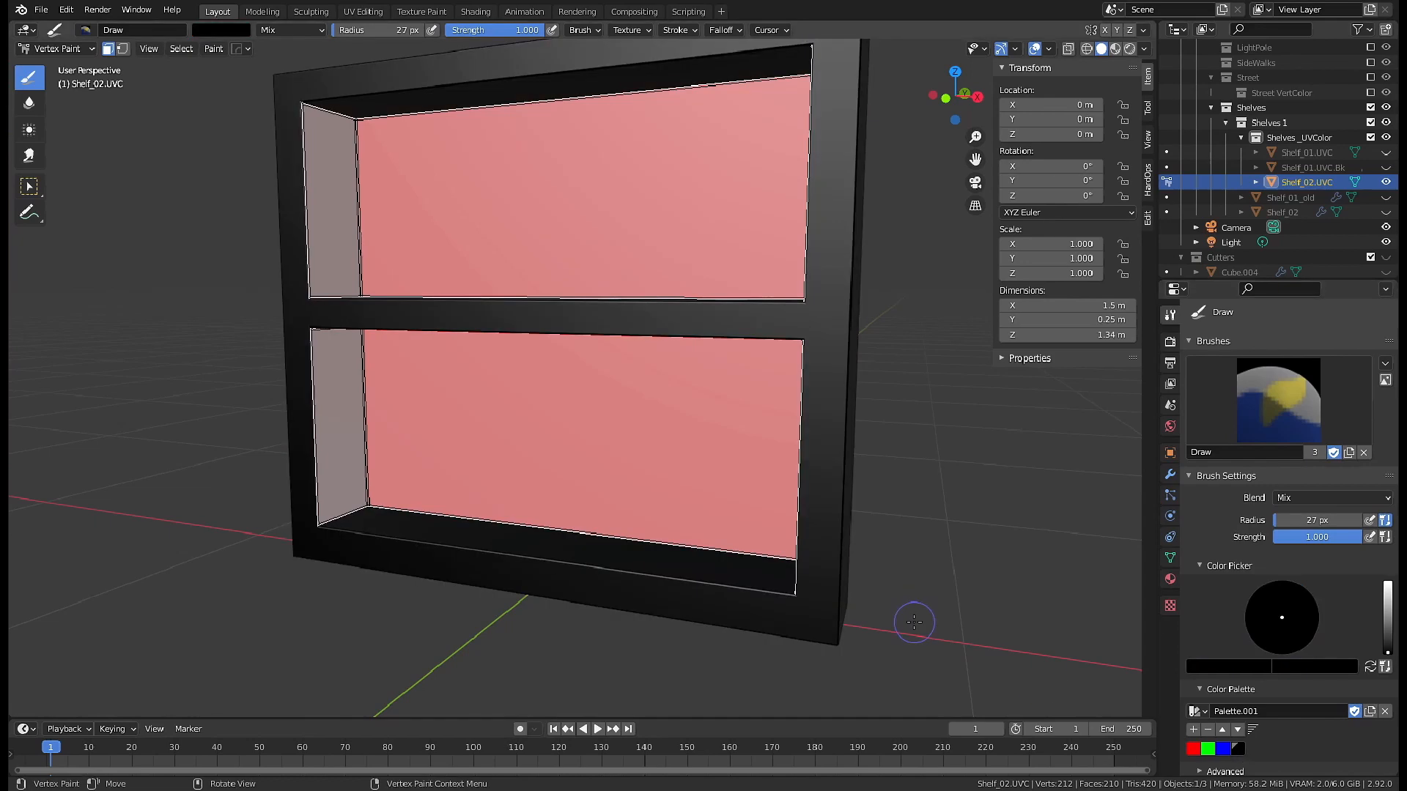
pyautogui.press('Tab')
pyautogui.hotkey('ctrl', 'Tab')
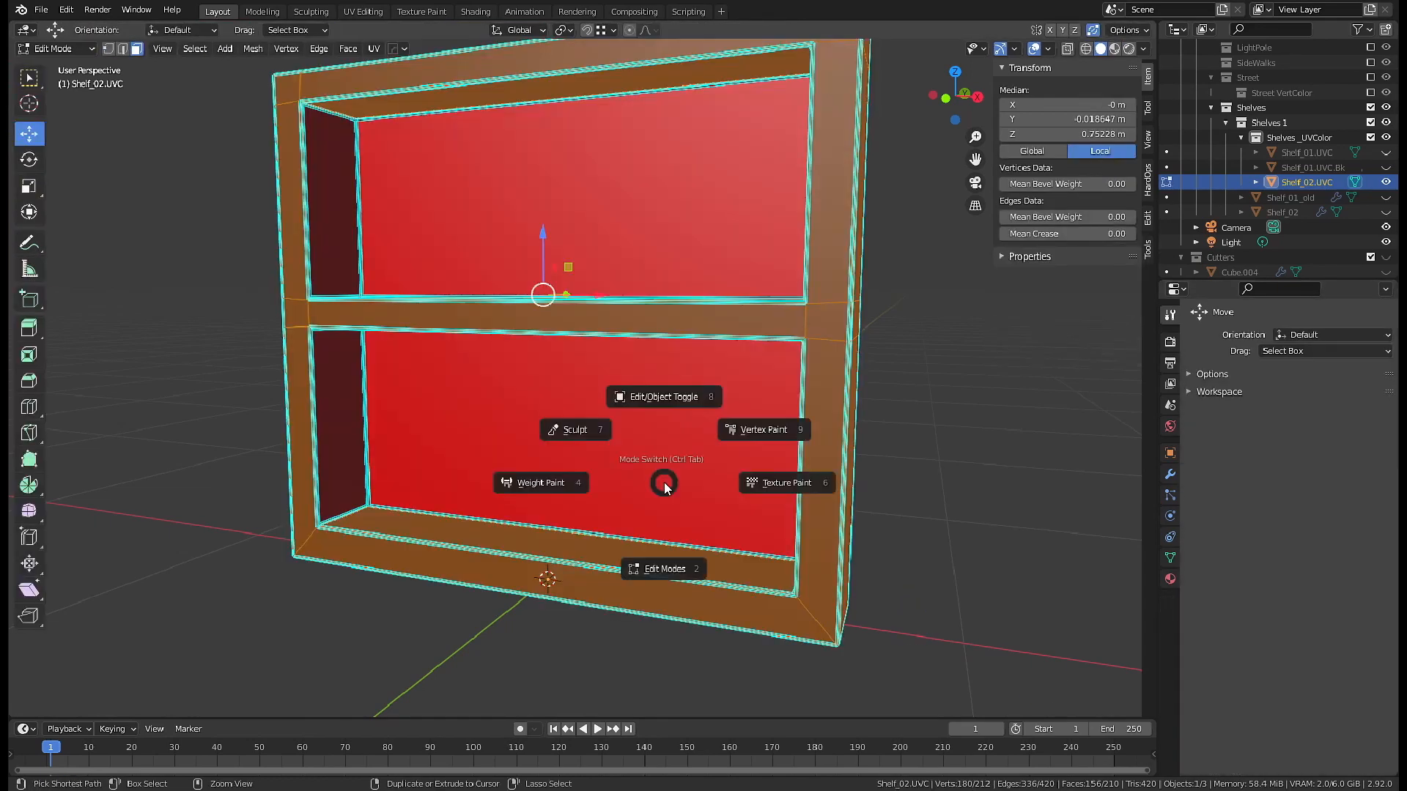
pyautogui.click(687, 412)
# - Unwrap all faces of Shelf_02.UVC with Smart UV Project, using a 66° angle limit and 0.020 island margin
pyautogui.moveTo(400, 330)
pyautogui.mouseDown(button='middle')
pyautogui.moveTo(425, 331)
pyautogui.moveTo(428, 307)
pyautogui.mouseUp(button='middle')
pyautogui.click(421, 11)
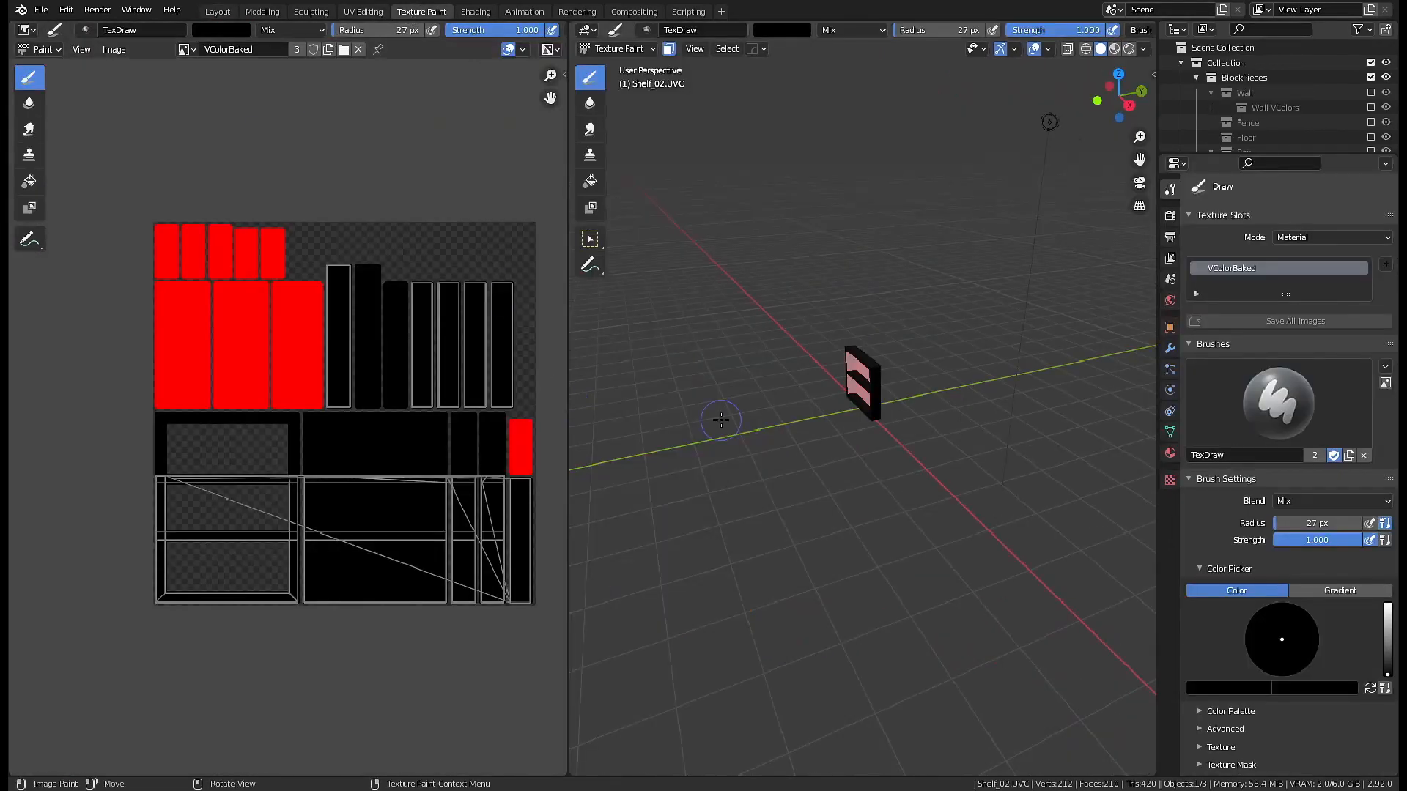
pyautogui.moveTo(813, 414); pyautogui.dragTo(875, 394, button='middle')
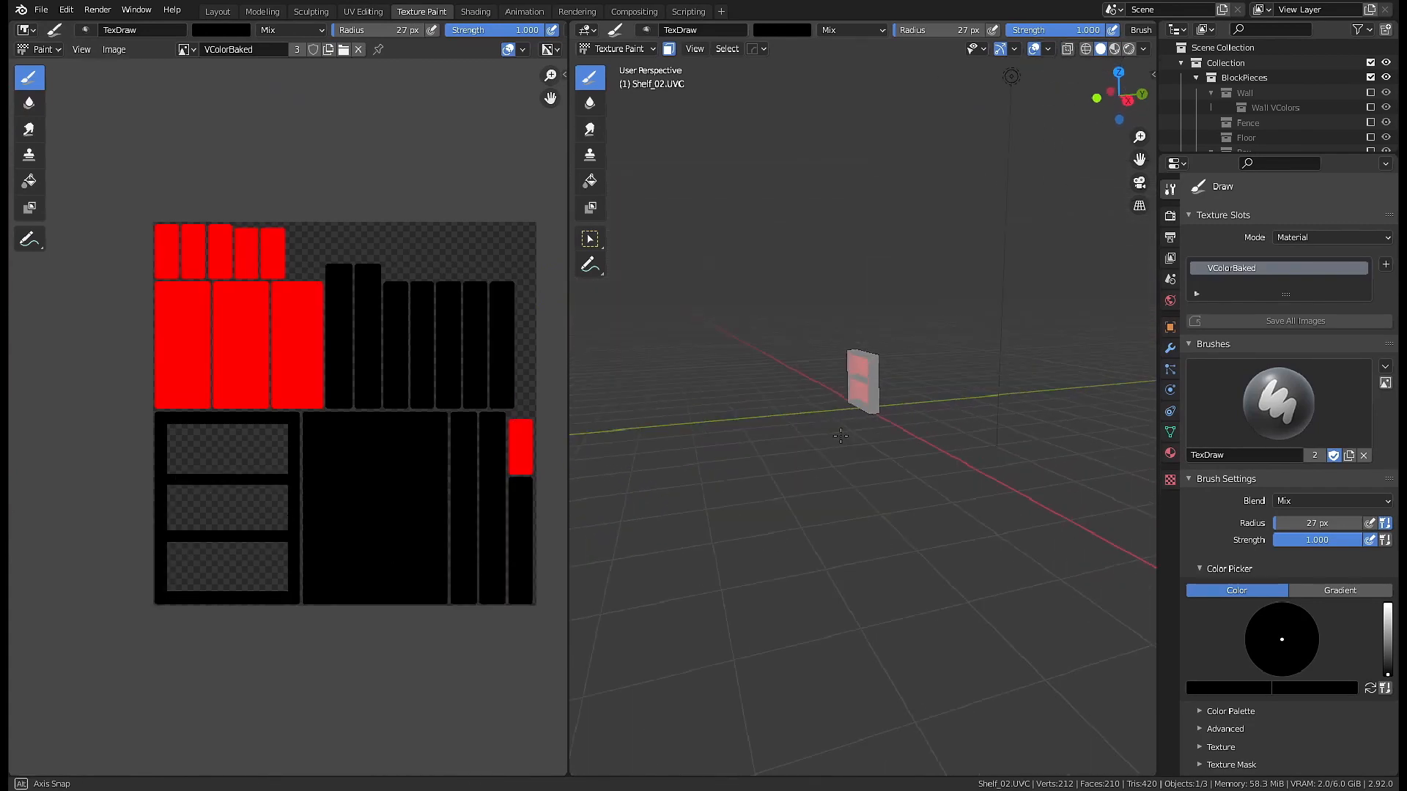
pyautogui.click(363, 11)
pyautogui.press('a')
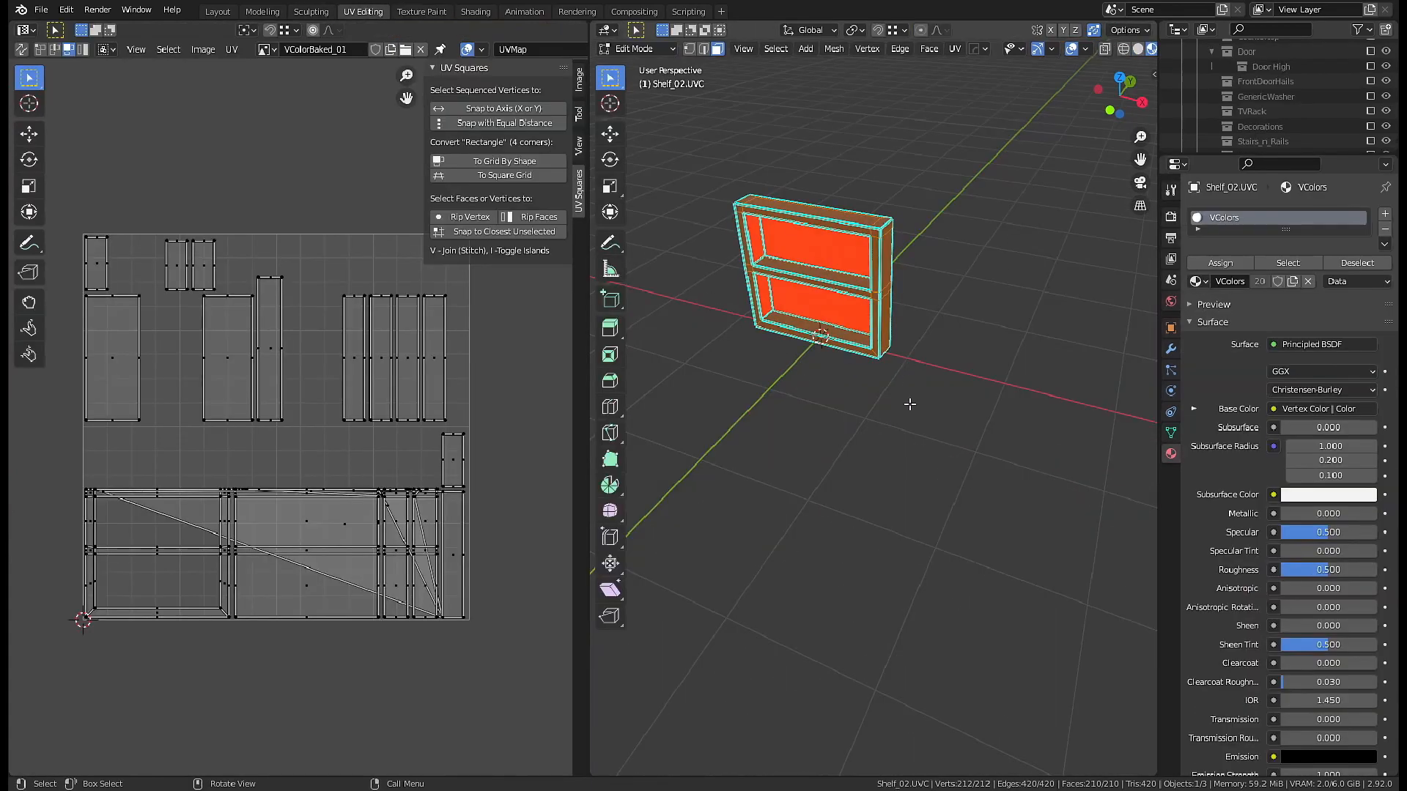
pyautogui.press('u')
pyautogui.click(908, 403)
pyautogui.click(920, 529)
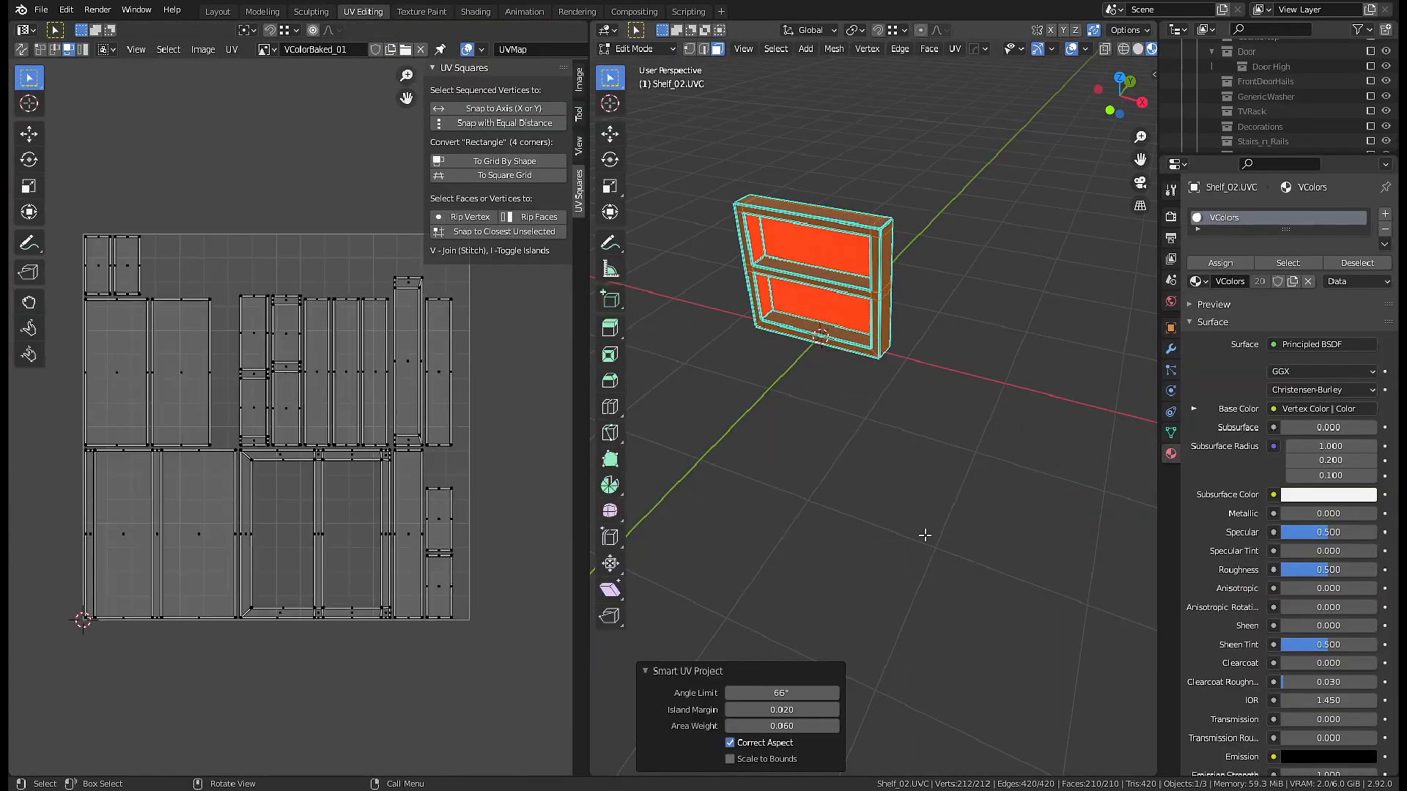
# - Bake the Diffuse color of Shelf_02.UVC into the VColorBaked image and open the baked image's file options
pyautogui.click(477, 14)
pyautogui.moveTo(470, 605); pyautogui.dragTo(628, 487, button='middle')
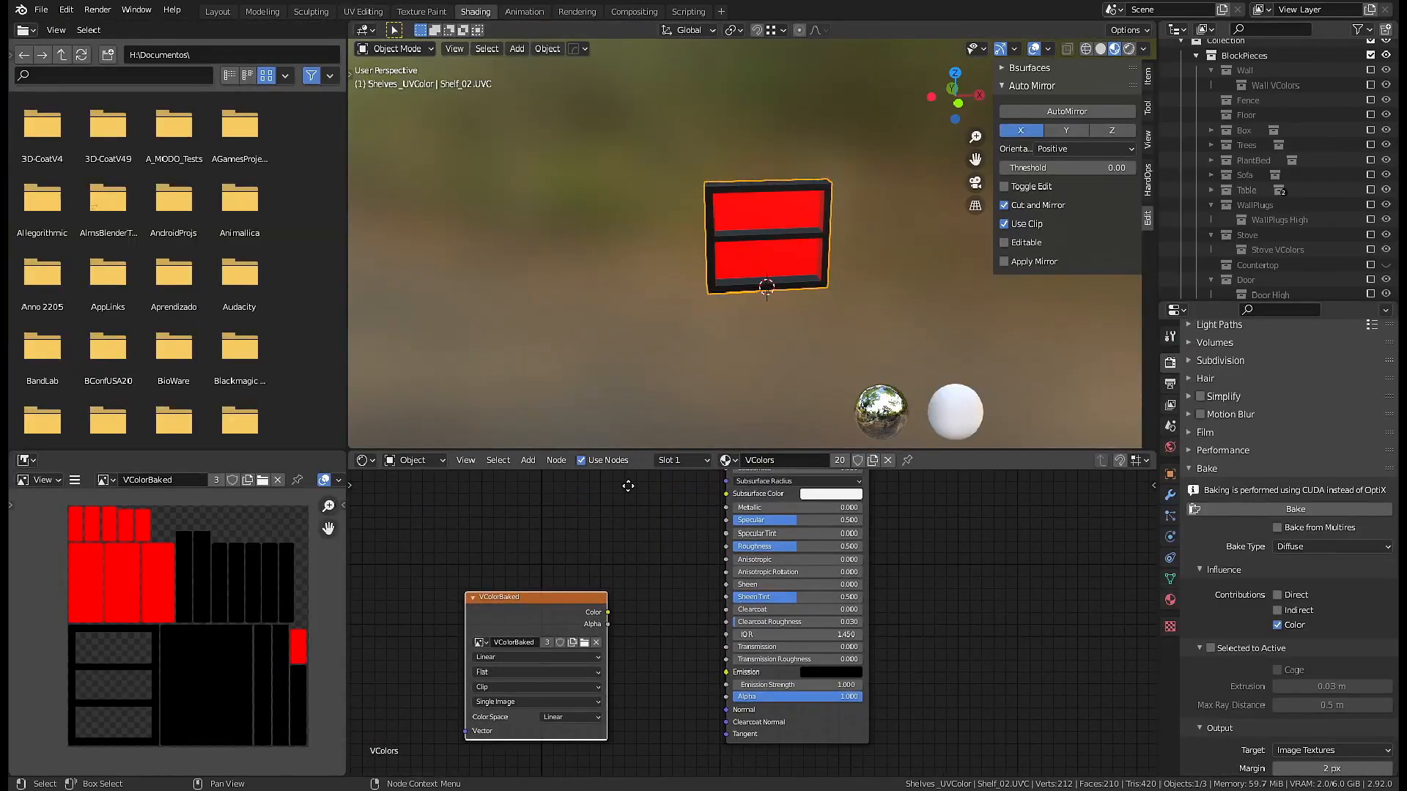
pyautogui.click(1295, 509)
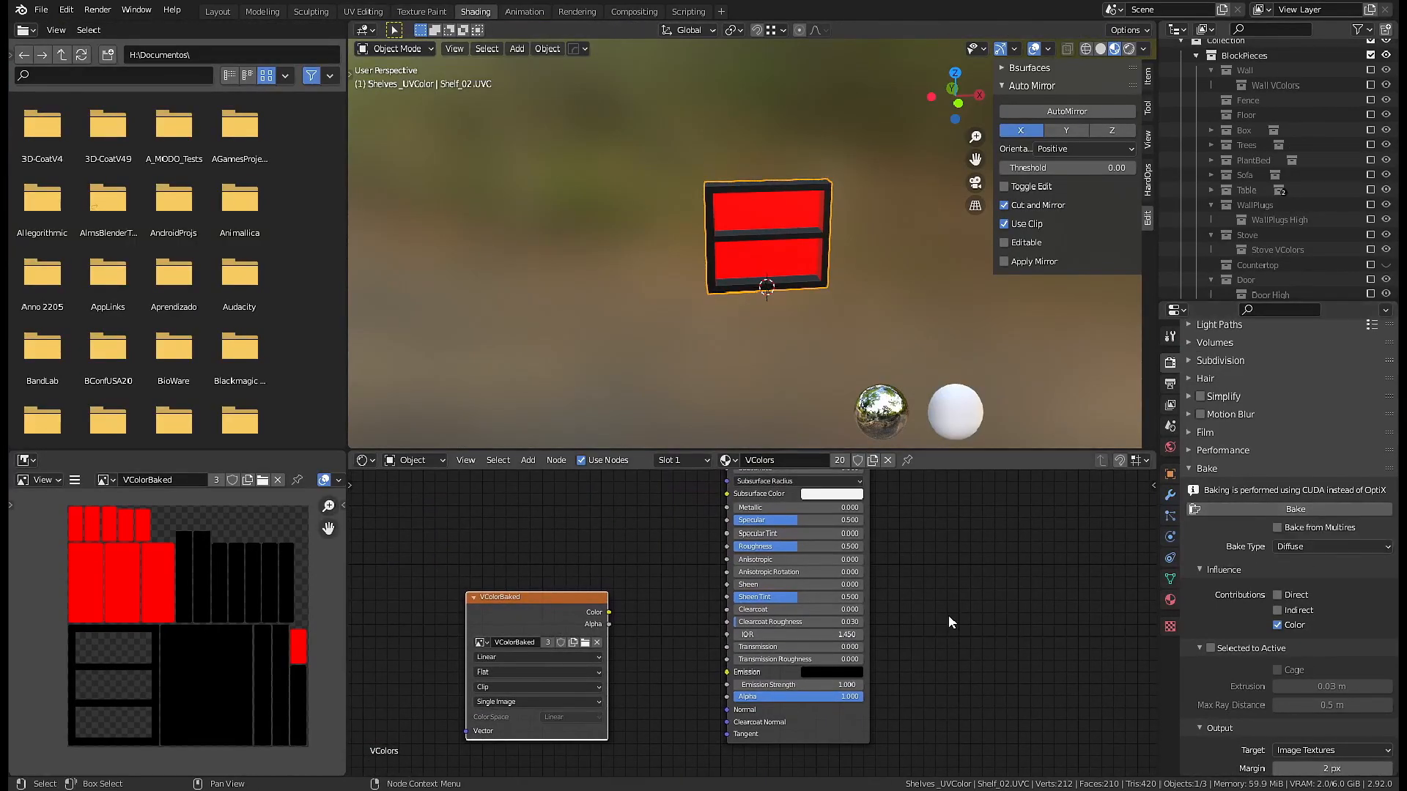
pyautogui.click(74, 479)
pyautogui.moveTo(123, 512)
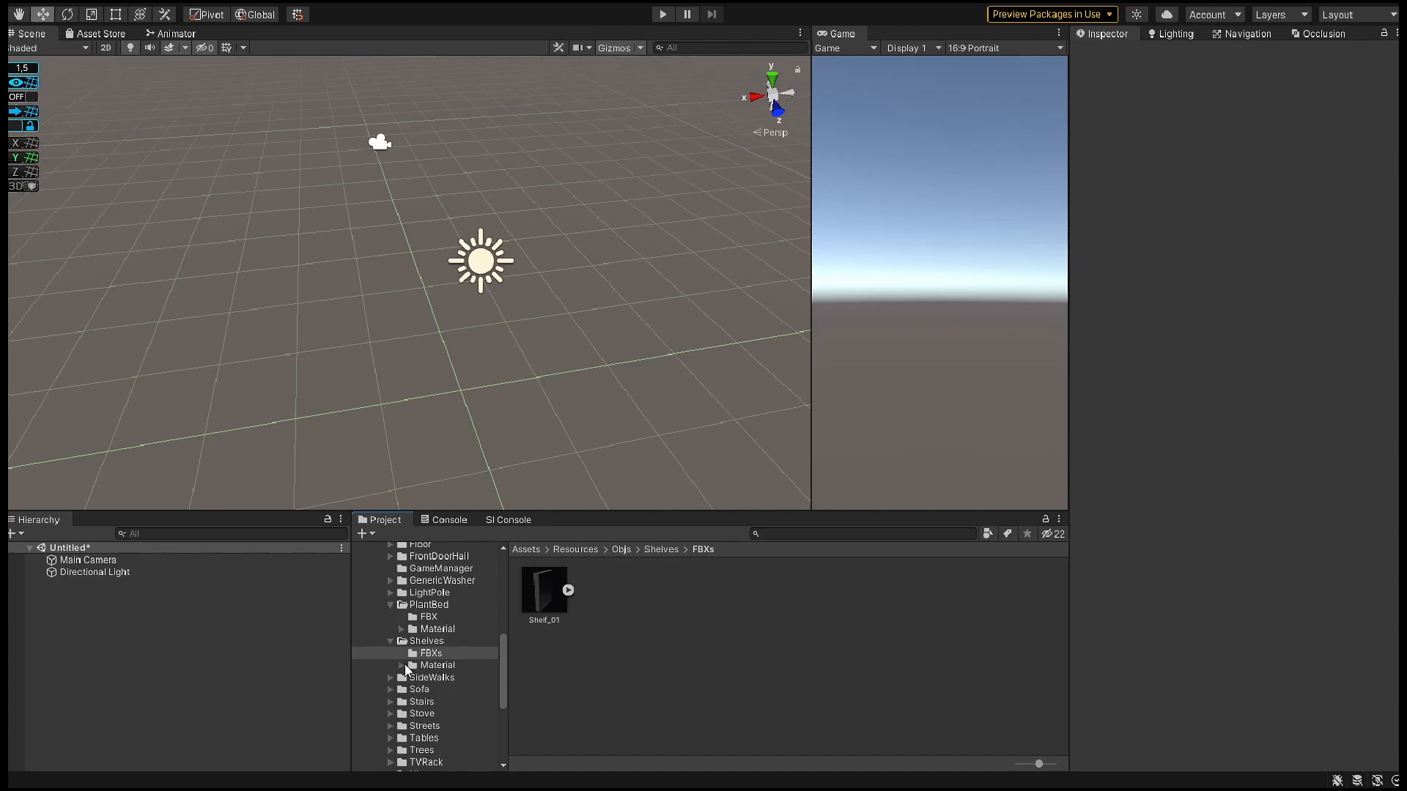
# - Switch to Unity and browse the Material, Textures and FBXs folders of the Shelves assets
pyautogui.click(405, 666)
pyautogui.doubleClick(539, 604)
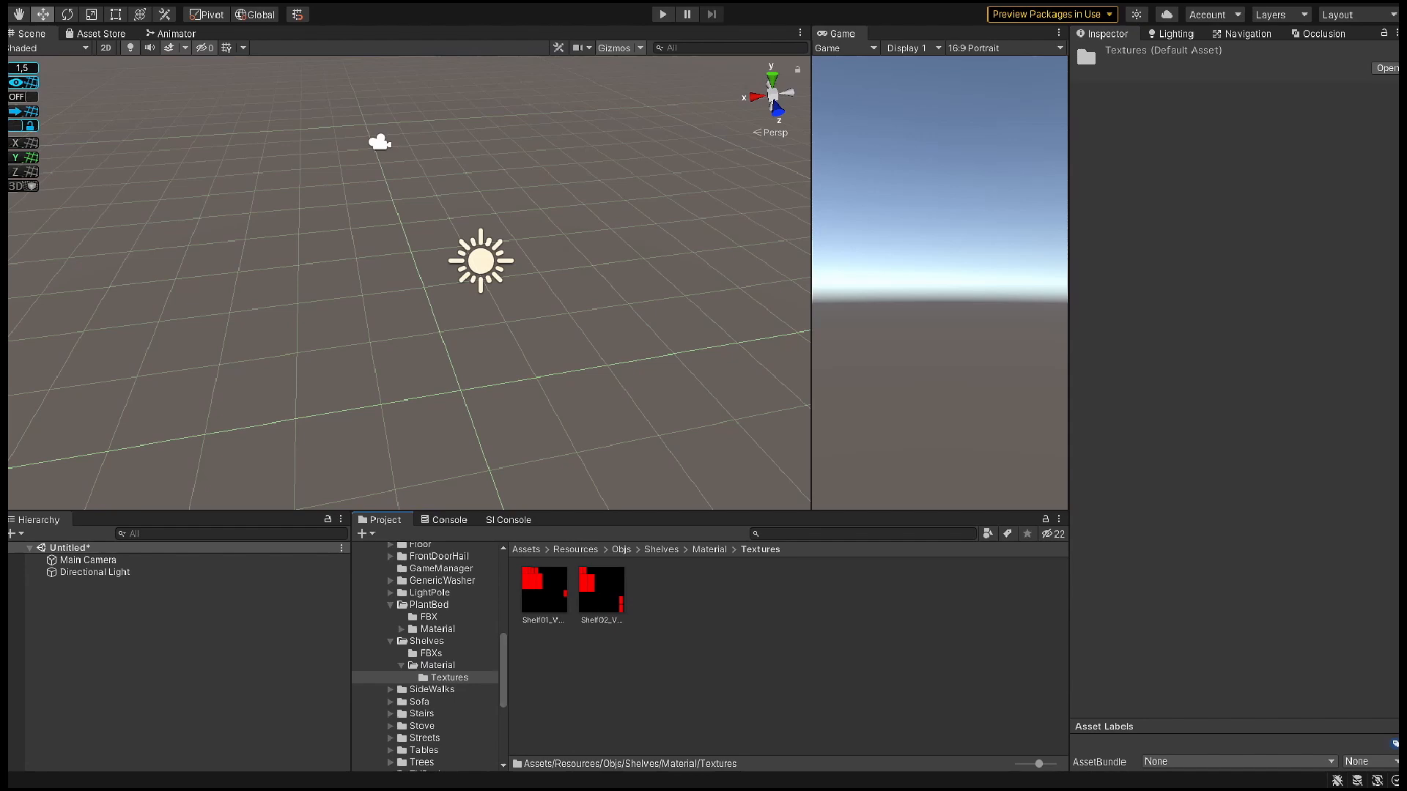
pyautogui.click(464, 654)
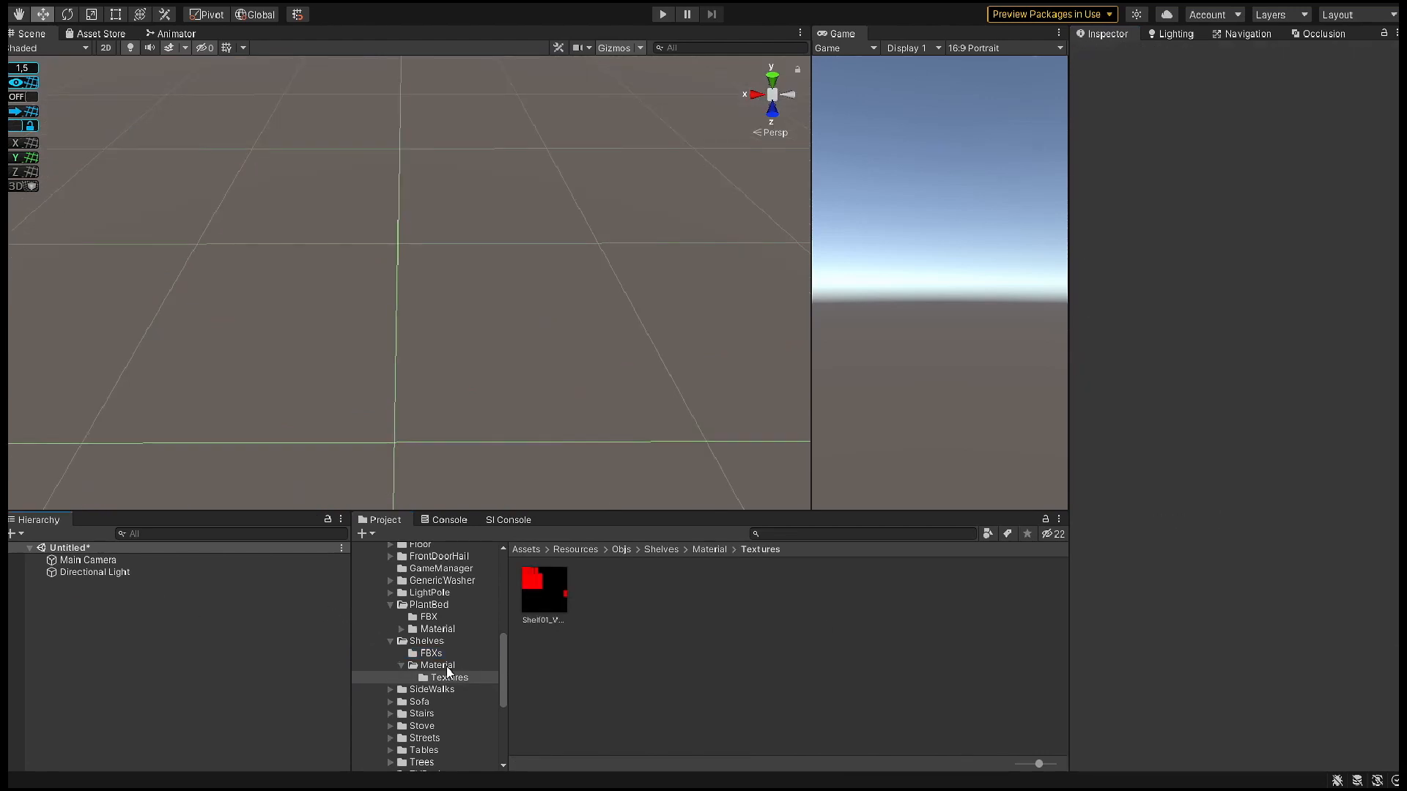
pyautogui.click(444, 665)
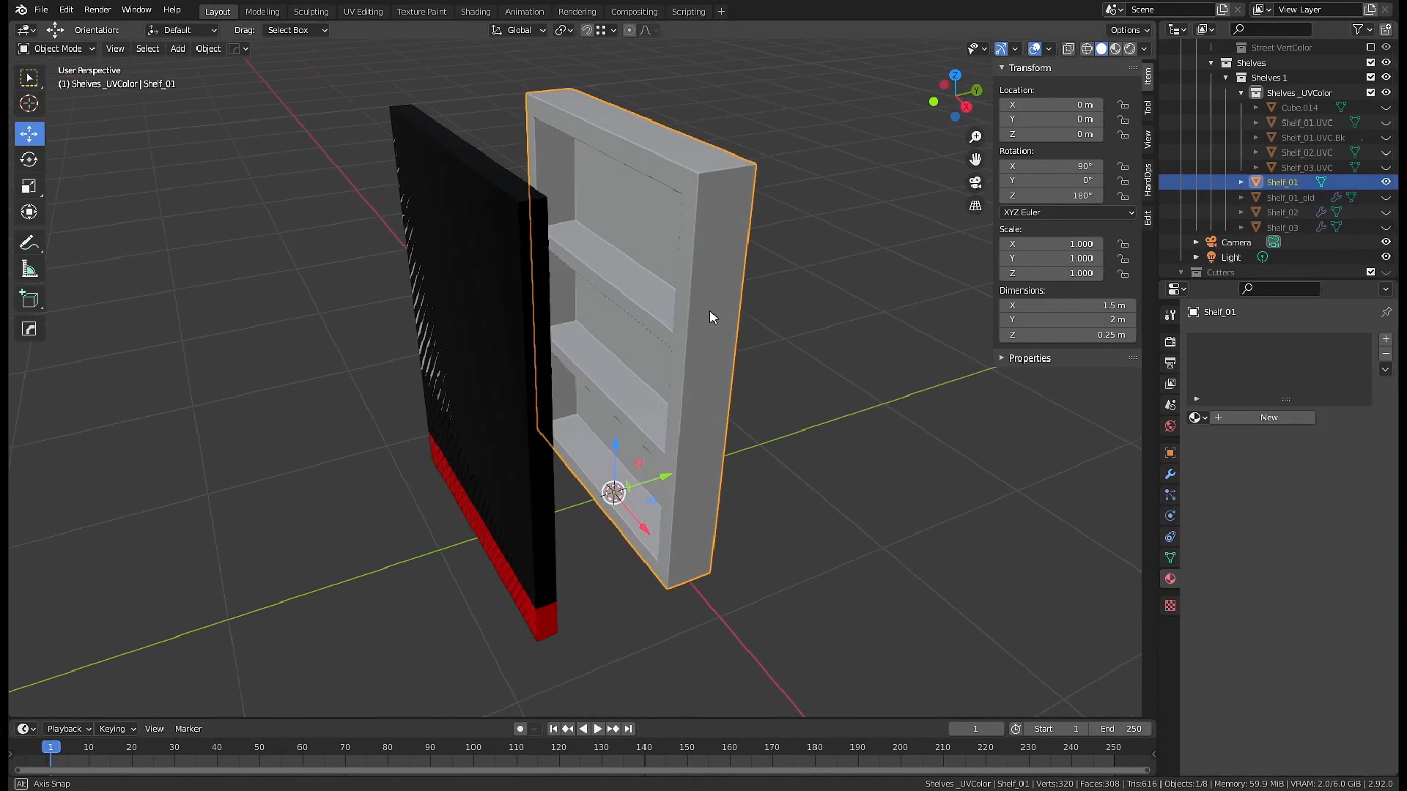
# - Move all of Shelf_01's geometry along the global Y axis to the front of the black-and-red panel, return to Object Mode and save
pyautogui.press('Tab')
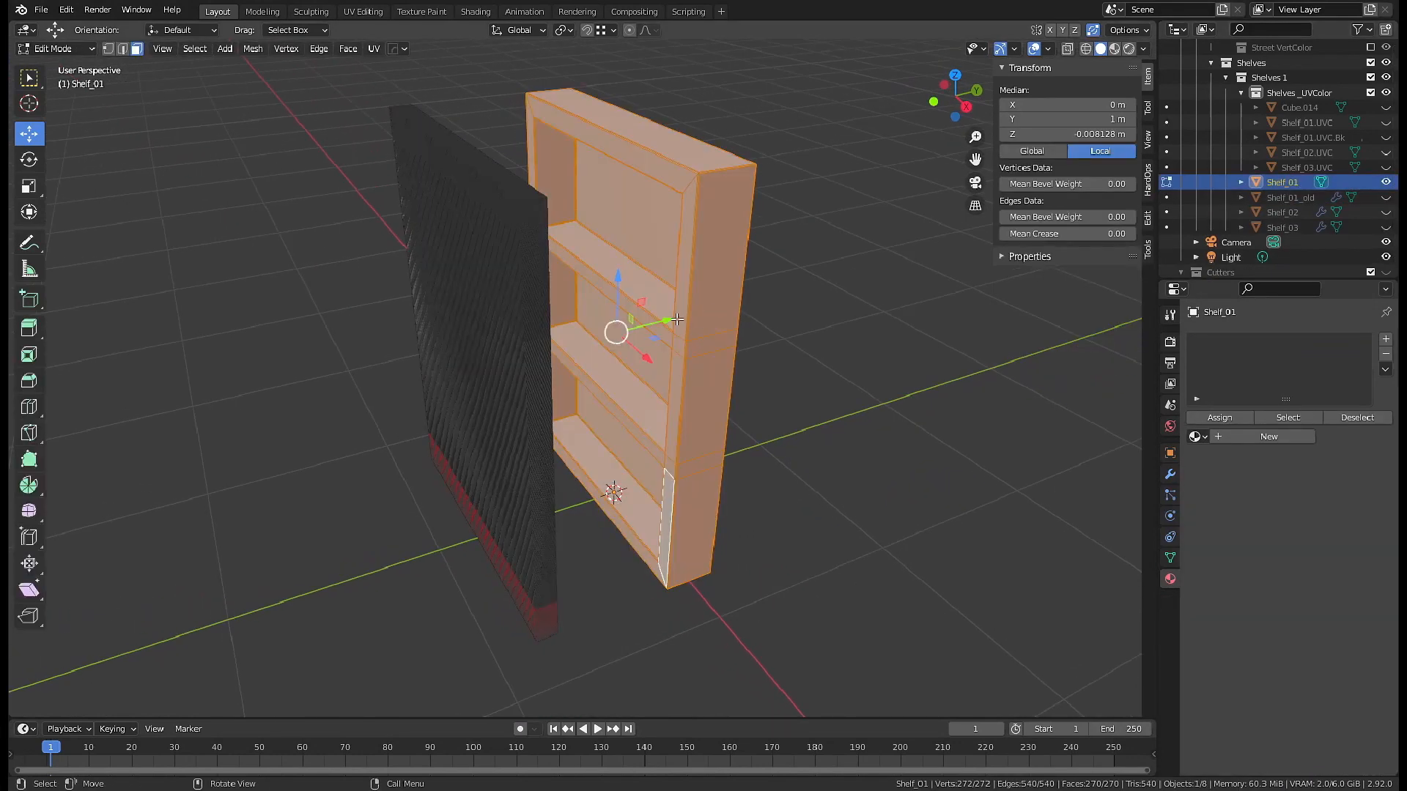
pyautogui.press('g')
pyautogui.press('y')
pyautogui.click(506, 355)
pyautogui.moveTo(543, 257); pyautogui.dragTo(502, 358, button='middle')
pyautogui.press('g')
pyautogui.press('y')
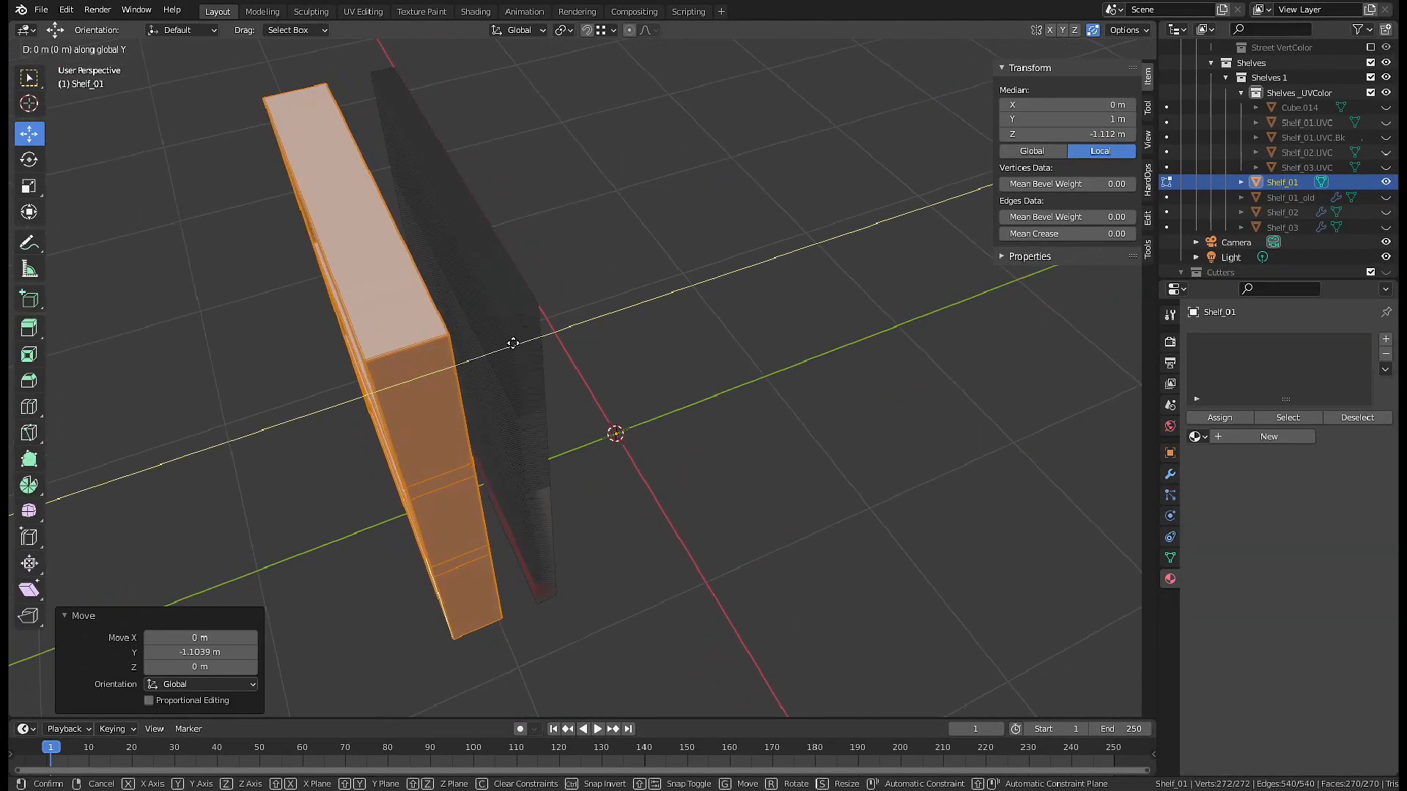
pyautogui.click(607, 394)
pyautogui.moveTo(589, 394); pyautogui.dragTo(635, 386, button='middle')
pyautogui.press('Tab')
pyautogui.moveTo(616, 458); pyautogui.dragTo(573, 409, button='middle')
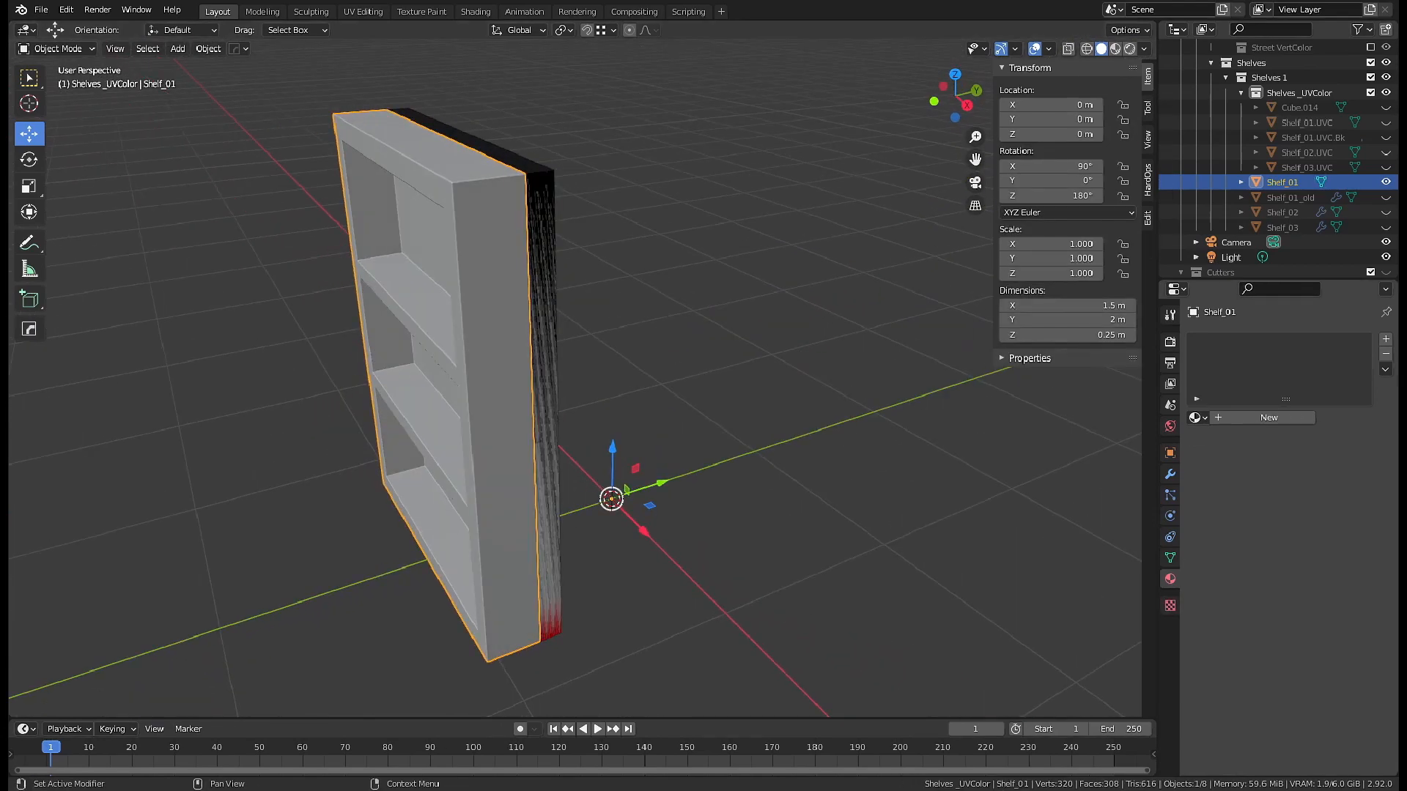
pyautogui.moveTo(682, 432); pyautogui.dragTo(704, 433, button='middle')
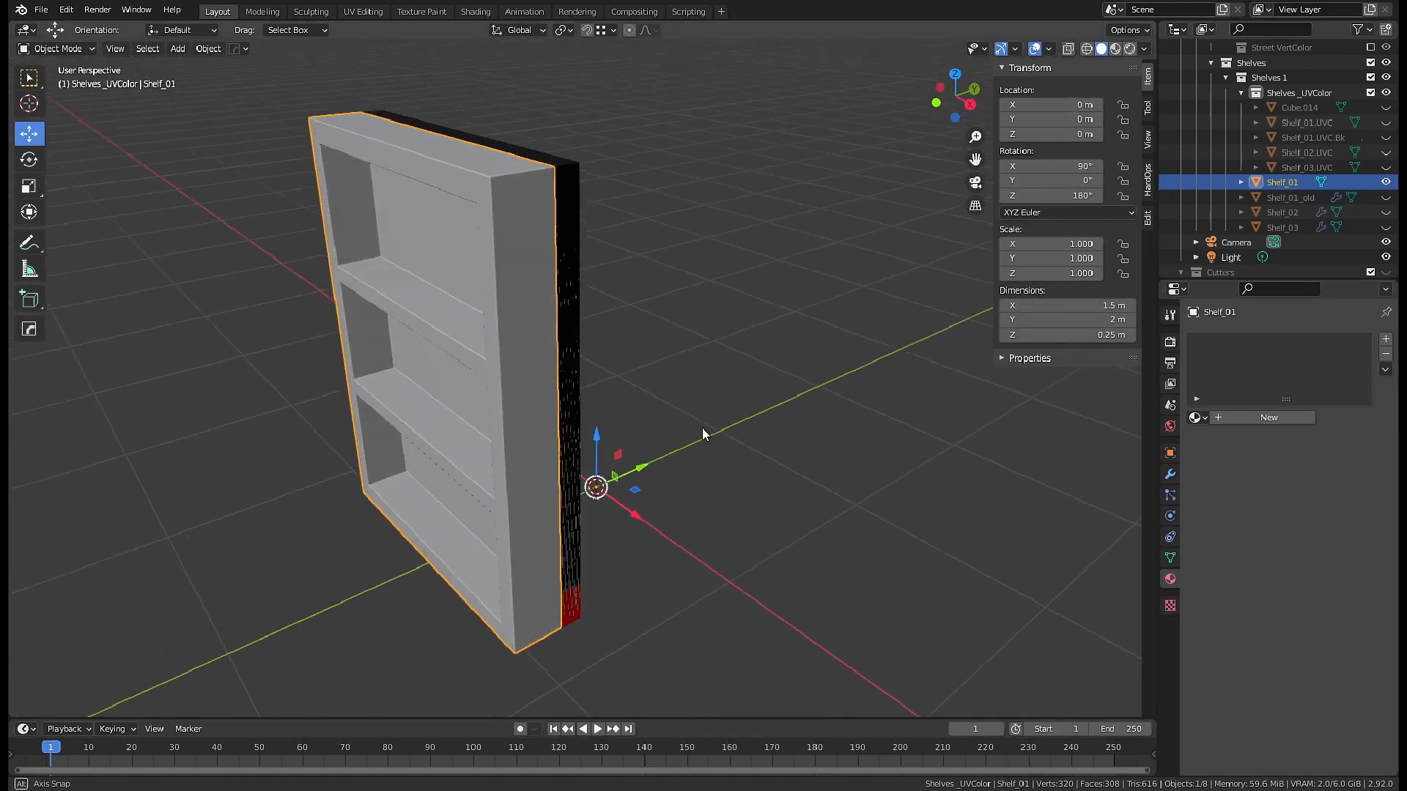
pyautogui.hotkey('ctrl', 's')
# - Switch to Unity and delete the old Shelf_01 and Shelf_02 models from the Shelves FBXs folder
pyautogui.click(688, 530)
pyautogui.moveTo(823, 546)
pyautogui.click(910, 637)
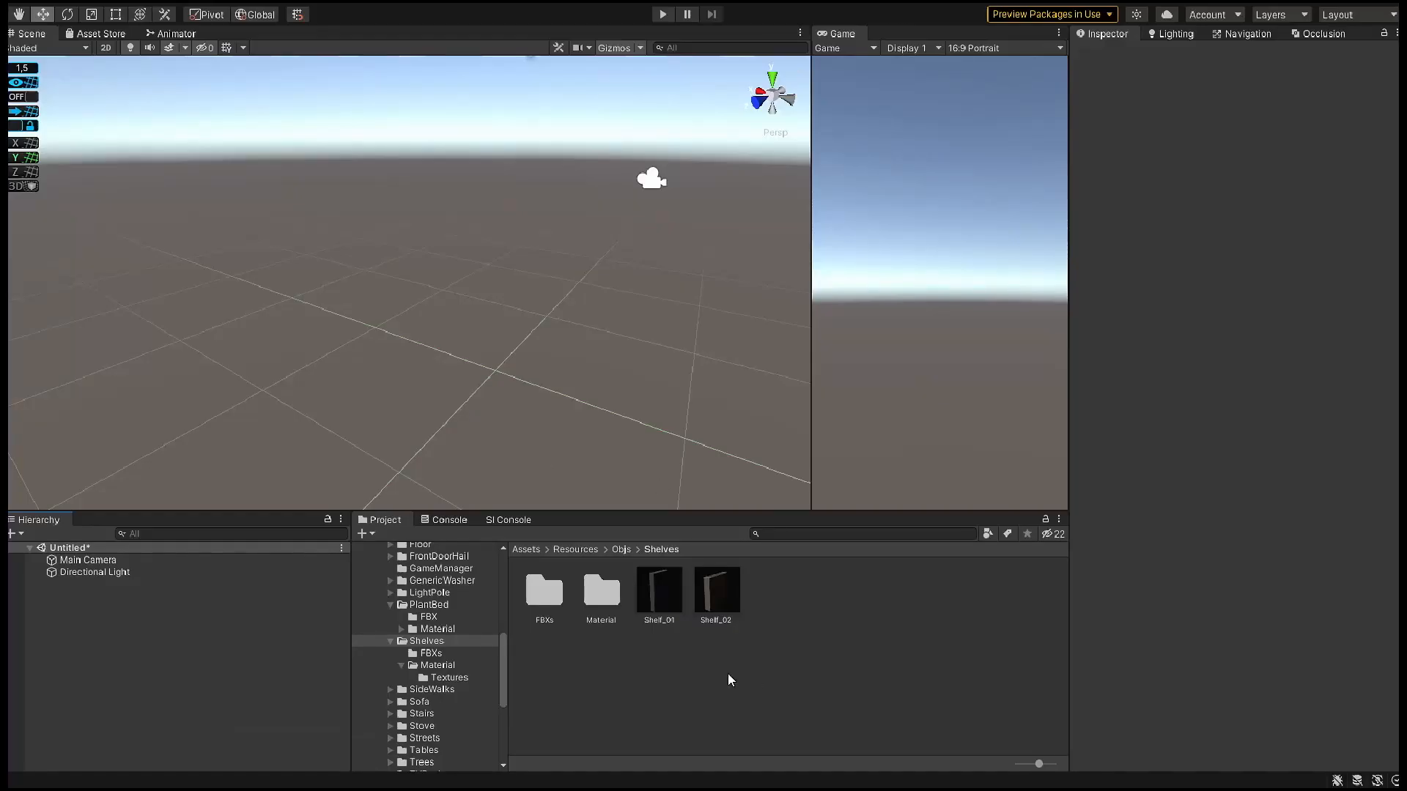
pyautogui.doubleClick(559, 595)
pyautogui.moveTo(518, 564); pyautogui.dragTo(621, 615)
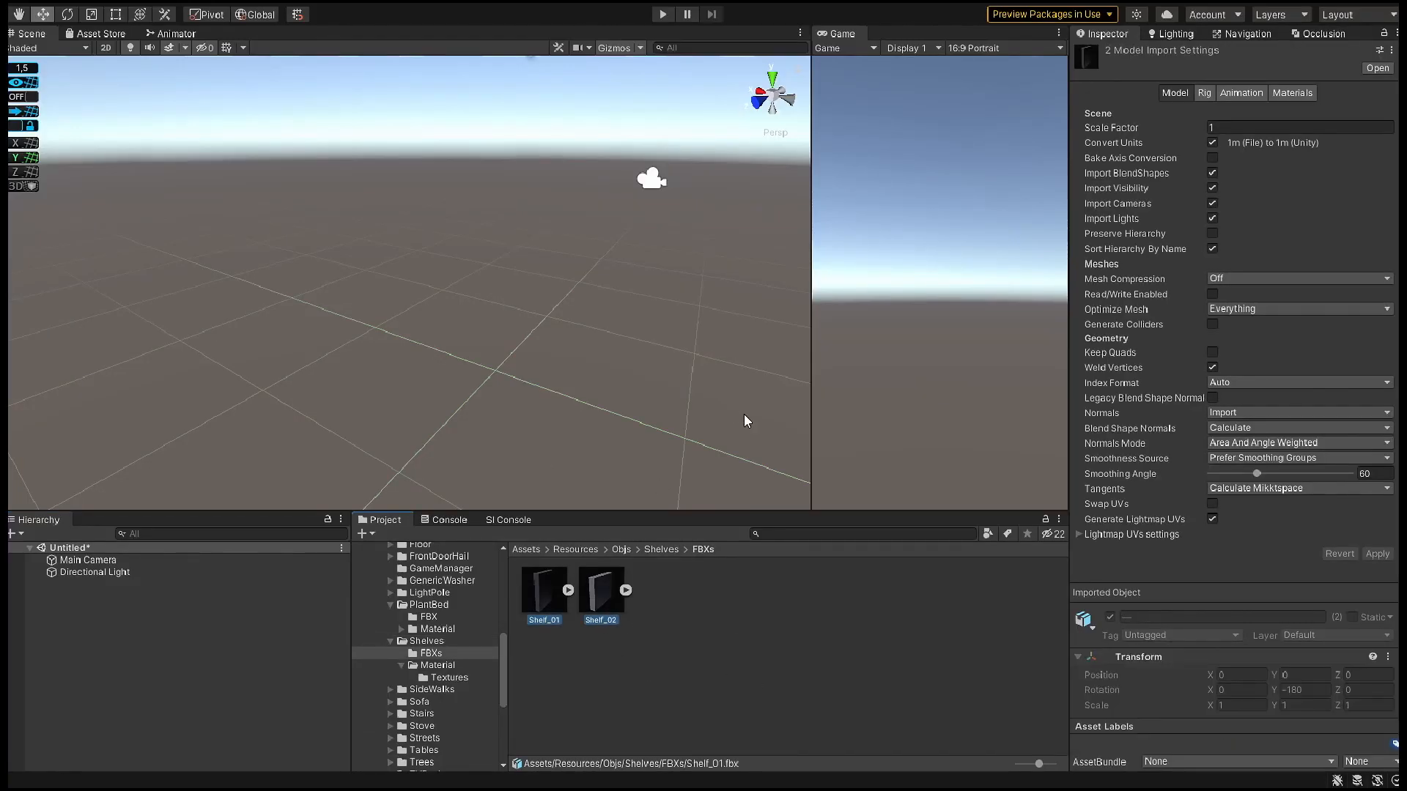
pyautogui.press('Delete')
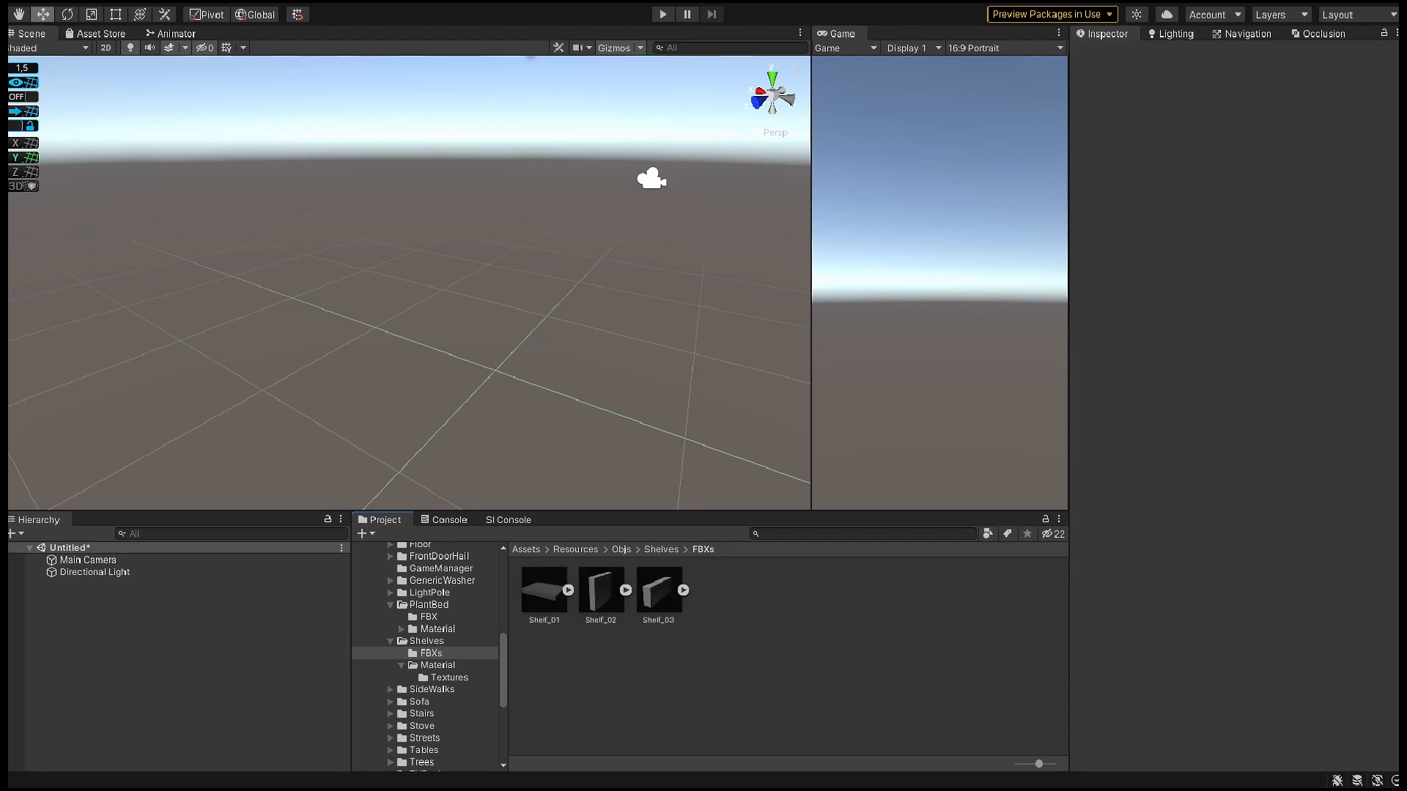
# - Enable Generate Lightmap UVs for the Shelf_01, Shelf_02 and Shelf_03 models and apply the import settings
pyautogui.moveTo(516, 566); pyautogui.dragTo(670, 633)
pyautogui.click(1214, 518)
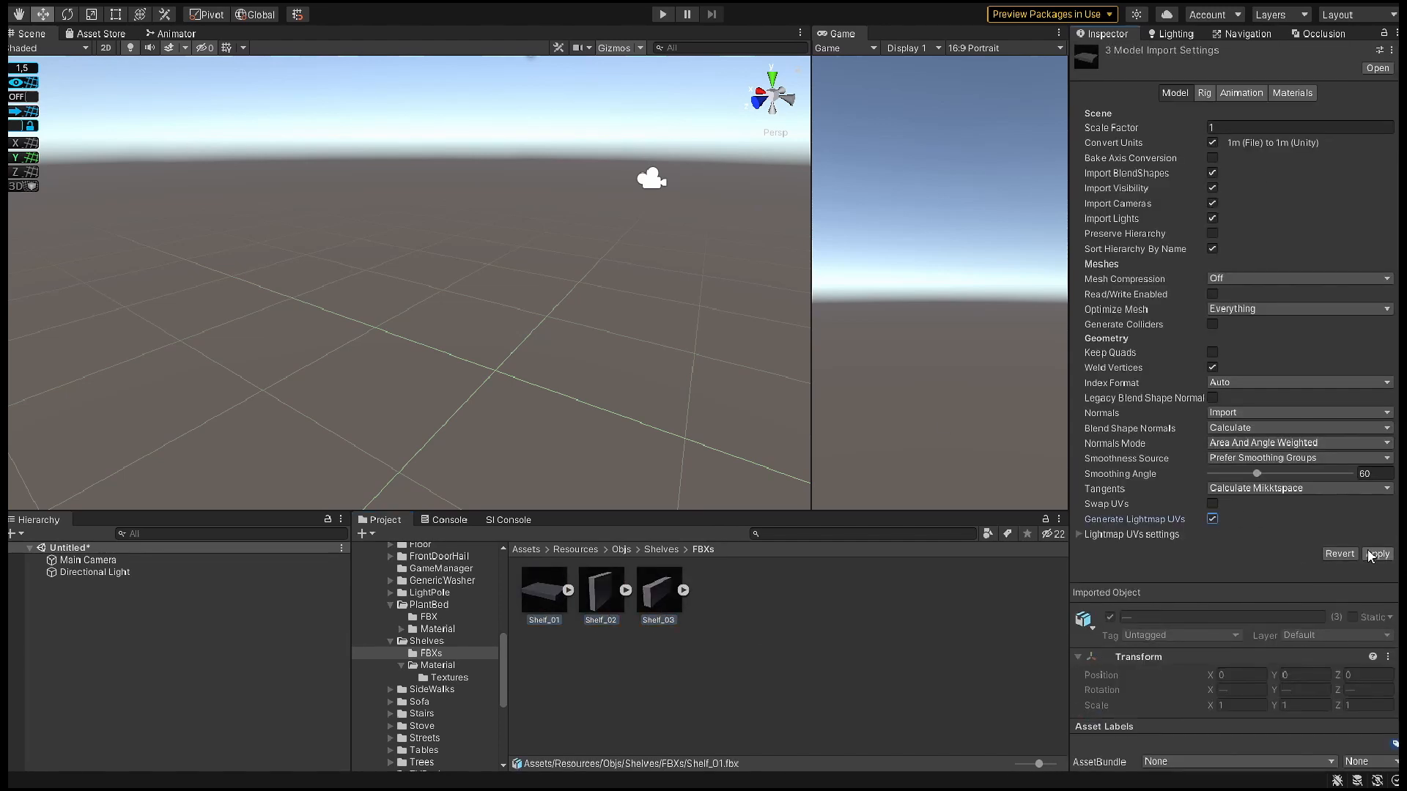
pyautogui.click(1376, 556)
pyautogui.click(854, 667)
# - Add the Shelf_02, Shelf_01 and Shelf_03 models to the scene, deactivating Shelf_02 along the way
pyautogui.moveTo(594, 600); pyautogui.dragTo(236, 675)
pyautogui.moveTo(567, 419); pyautogui.dragTo(476, 447, button='right')
pyautogui.moveTo(533, 601); pyautogui.dragTo(243, 656)
pyautogui.moveTo(604, 315); pyautogui.dragTo(608, 282, button='right')
pyautogui.click(249, 585)
pyautogui.click(1110, 54)
pyautogui.moveTo(561, 367); pyautogui.dragTo(429, 345, button='right')
pyautogui.moveTo(656, 592); pyautogui.dragTo(215, 703)
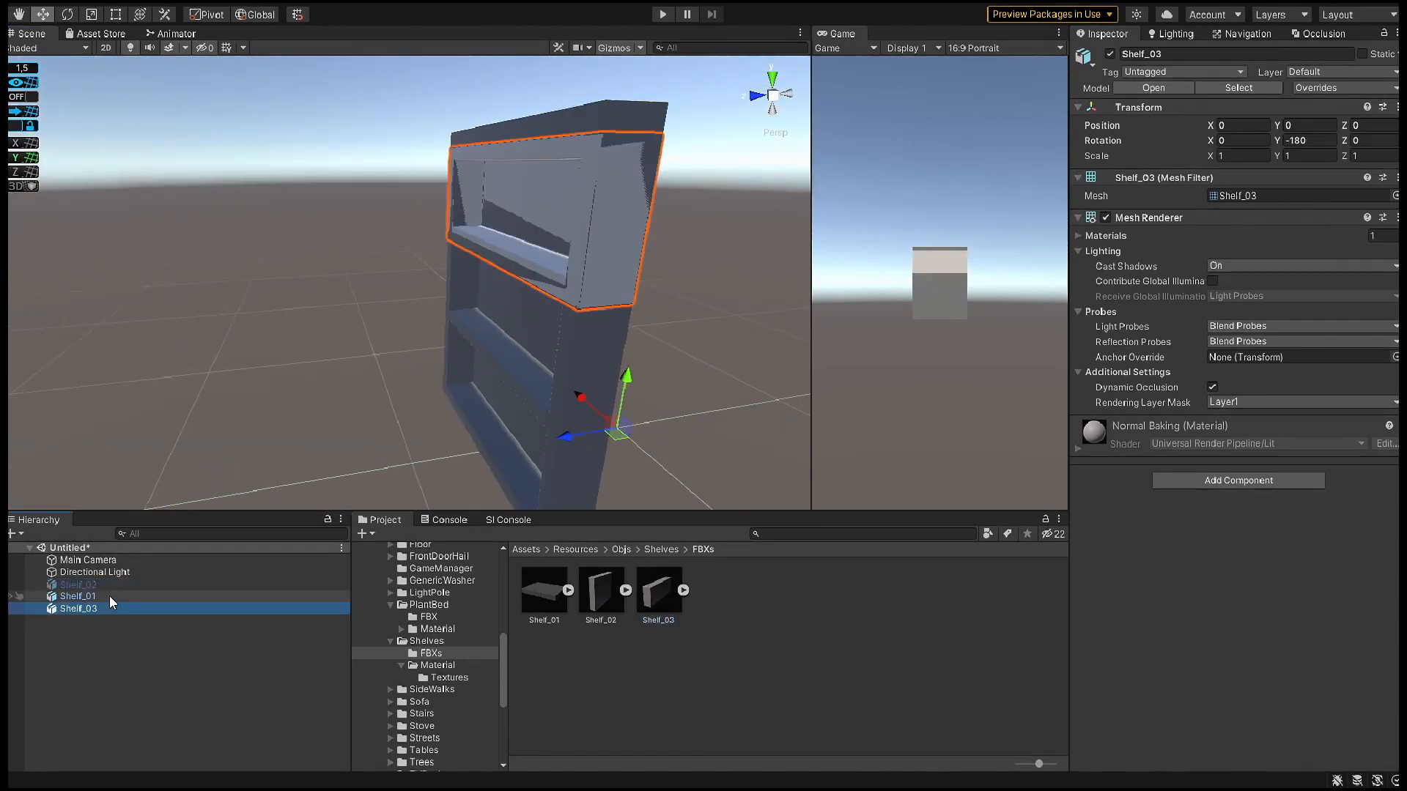
# - Order Shelf_01 above Shelf_02 in the hierarchy, reactivate Shelf_02 and leave only Shelf_01 visible in the scene view
pyautogui.moveTo(108, 596); pyautogui.dragTo(120, 578)
pyautogui.click(11, 584)
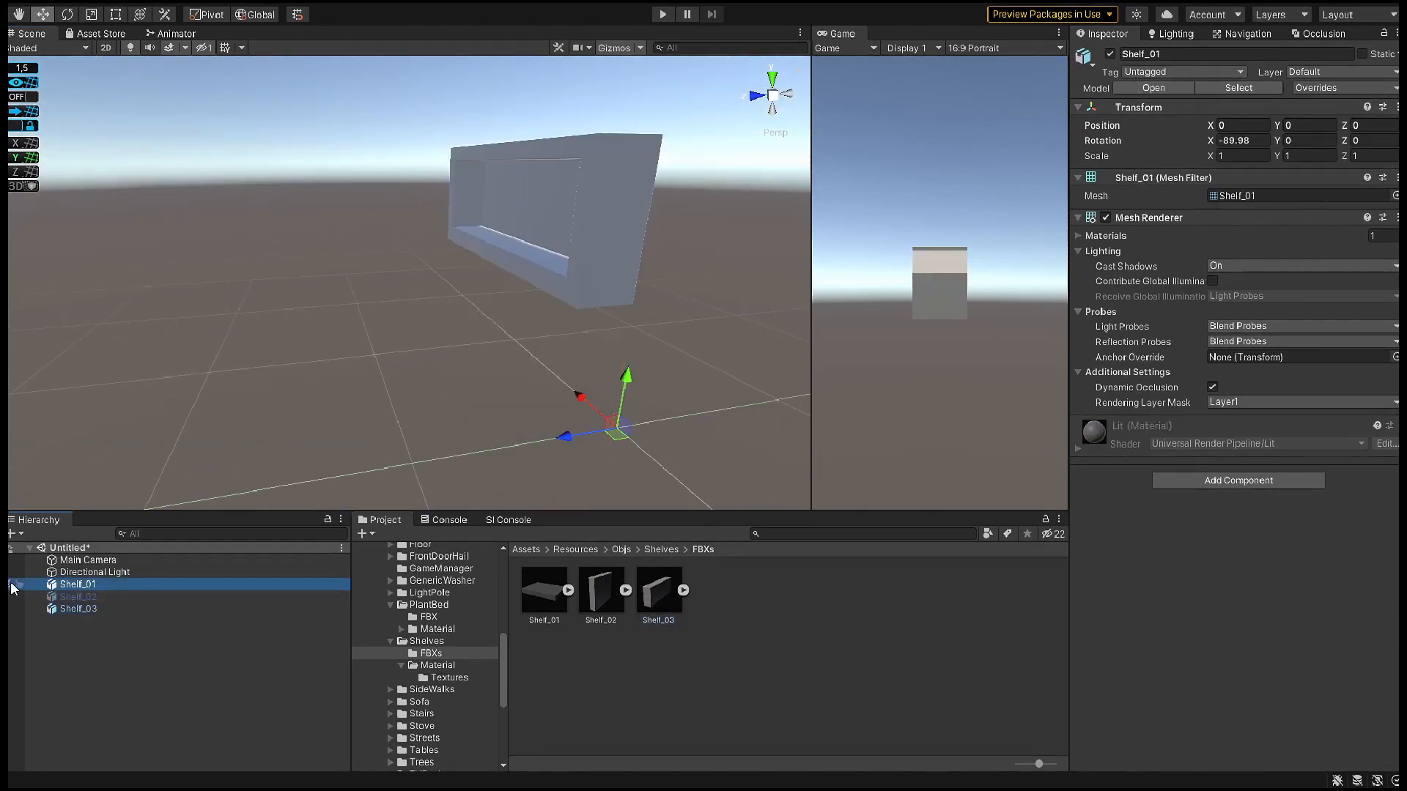
pyautogui.click(90, 598)
pyautogui.click(1110, 55)
pyautogui.click(11, 597)
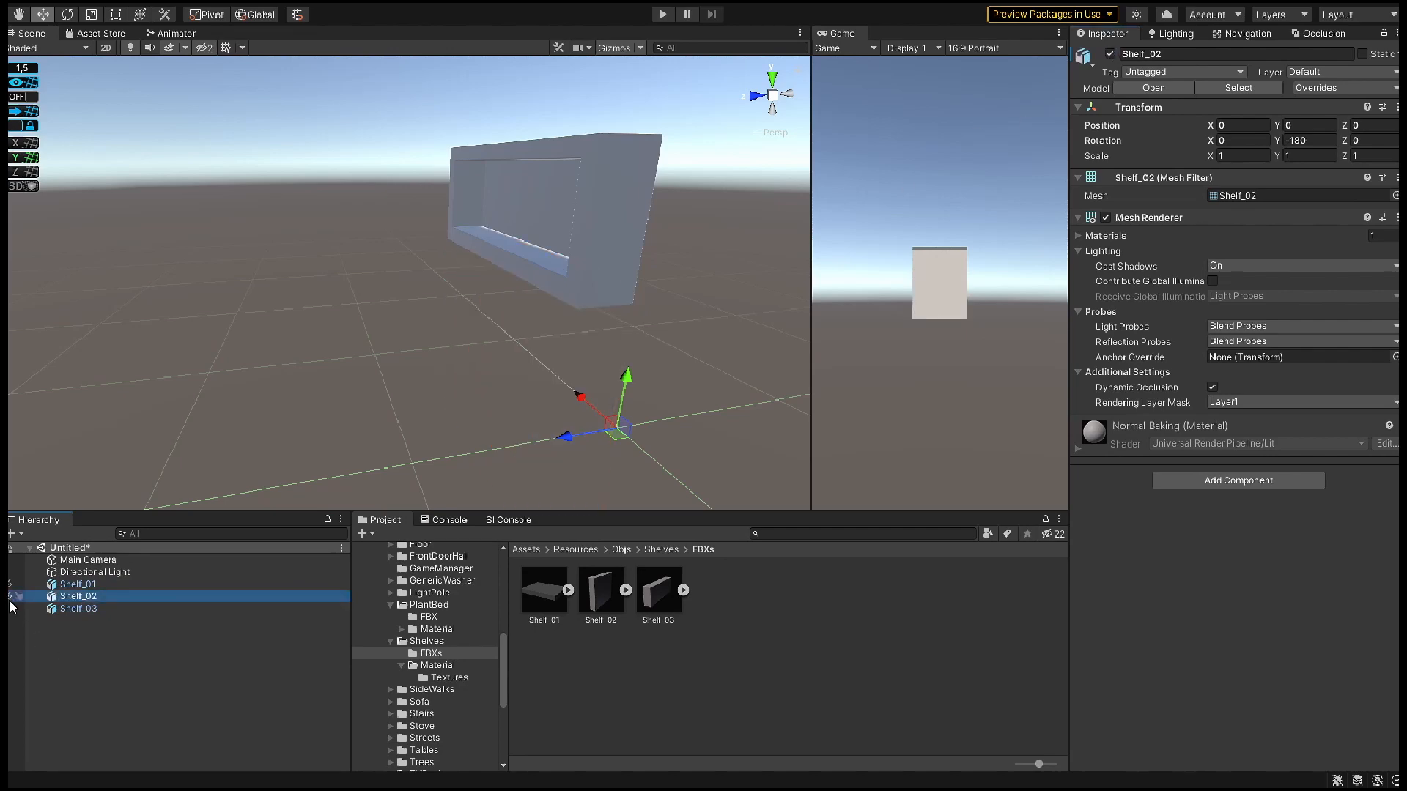
pyautogui.click(11, 609)
pyautogui.click(11, 584)
# - Apply the Shelf_01 material from the Shelves Material folder to the Shelf_01 object and inspect it from the front
pyautogui.click(191, 585)
pyautogui.click(438, 665)
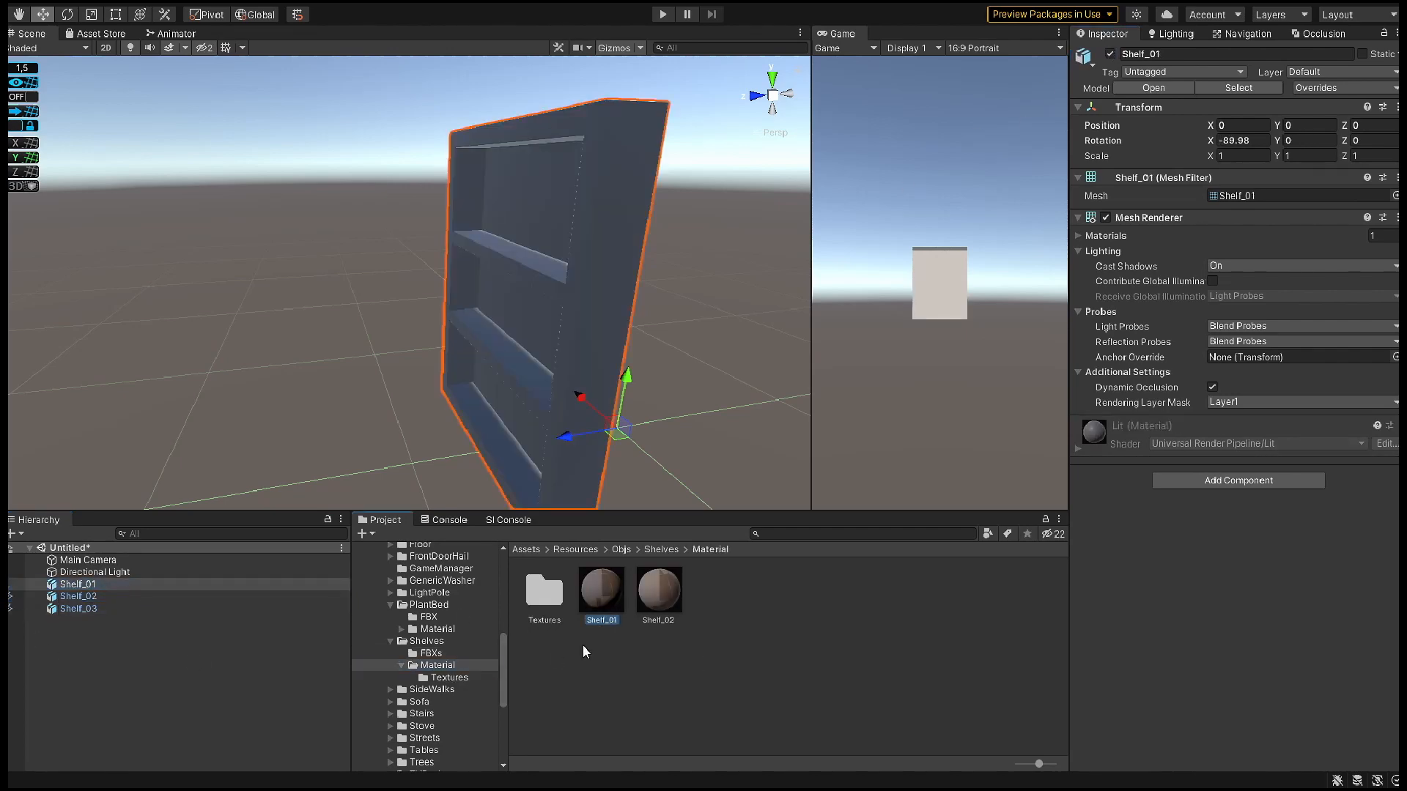
pyautogui.moveTo(600, 590); pyautogui.dragTo(128, 584)
pyautogui.keyDown('alt'); pyautogui.moveTo(590, 227); pyautogui.dragTo(872, 291); pyautogui.keyUp('alt')
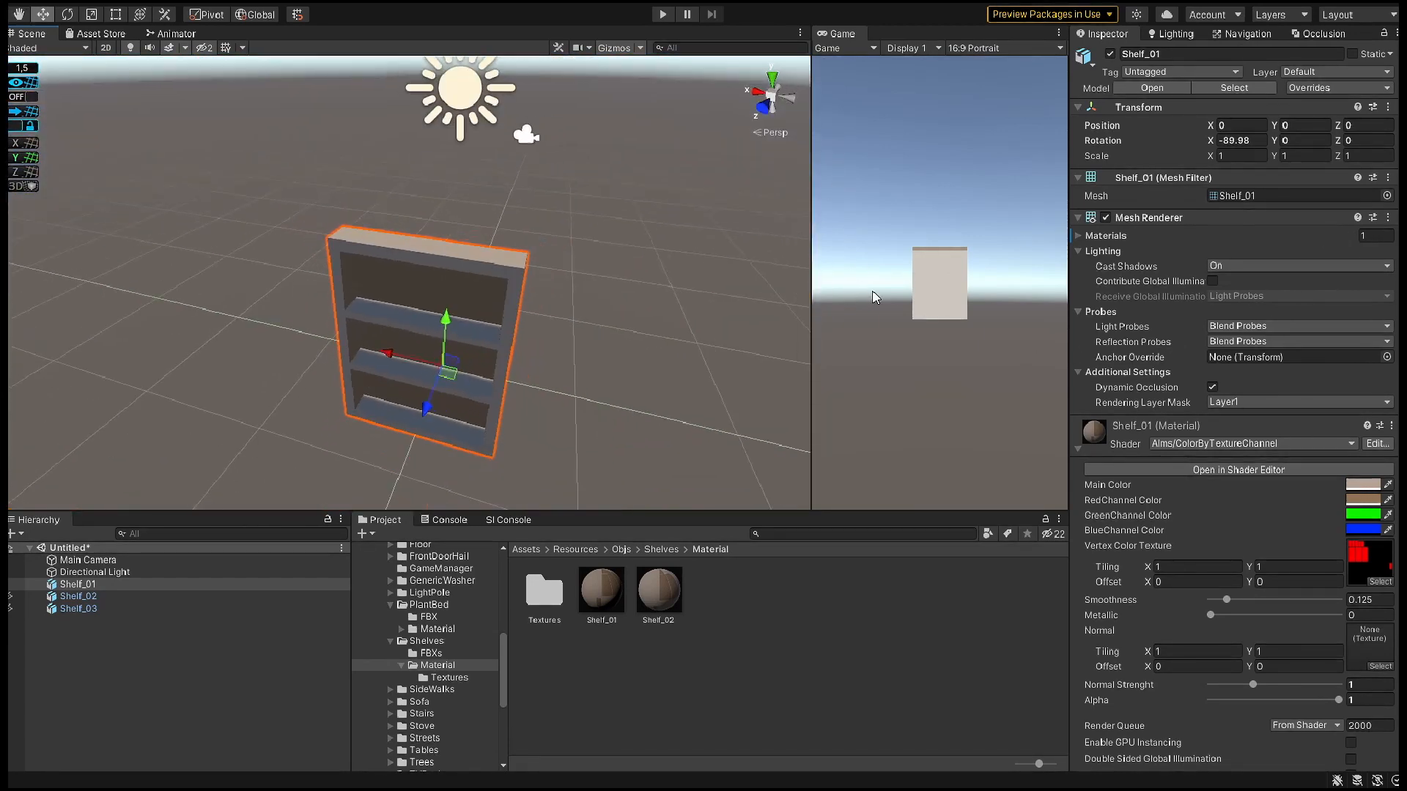
# - Hide Shelf_01, show Shelf_02 and apply the Shelf_02 material to it
pyautogui.click(10, 585)
pyautogui.click(10, 596)
pyautogui.moveTo(661, 599); pyautogui.dragTo(103, 598)
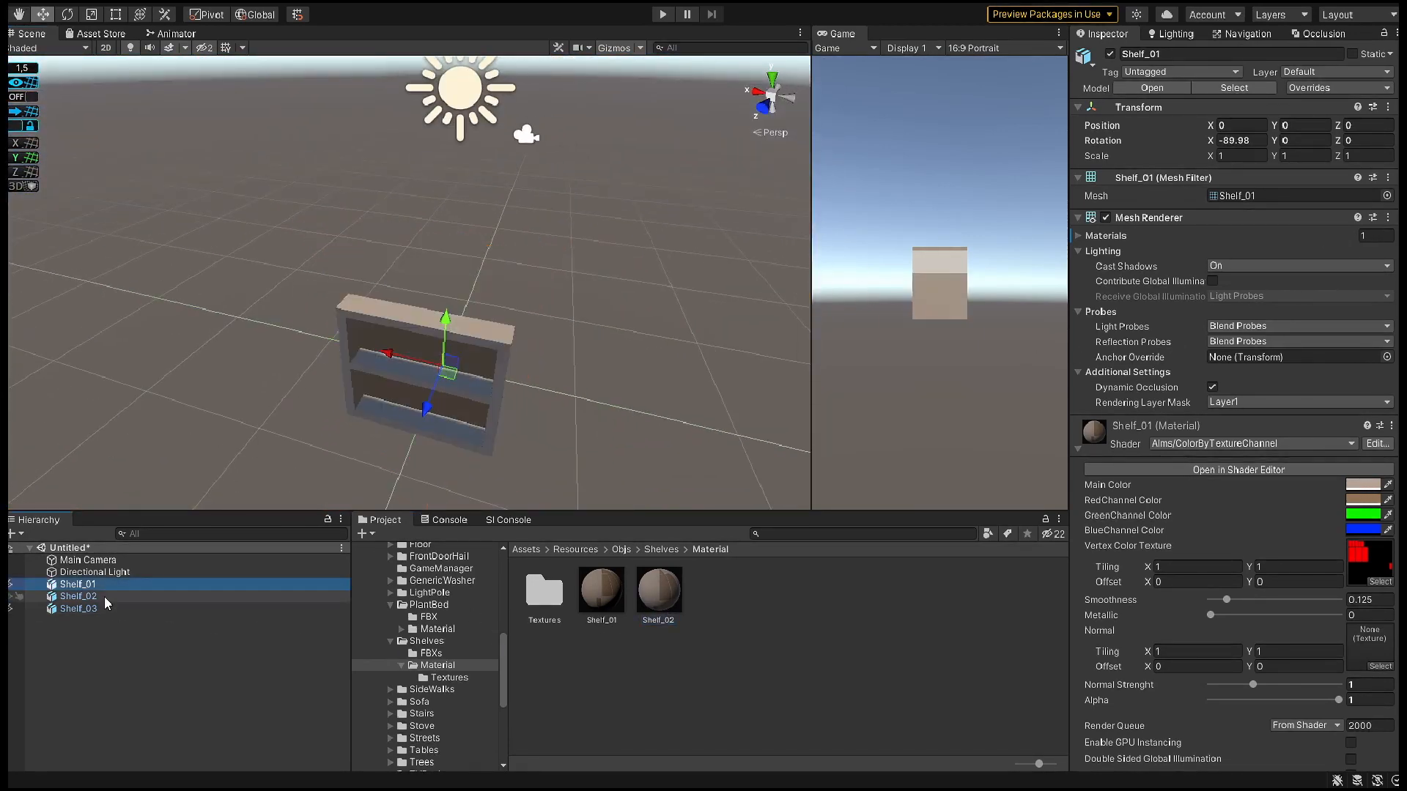
pyautogui.keyDown('alt'); pyautogui.moveTo(521, 322); pyautogui.dragTo(496, 465); pyautogui.keyUp('alt')
# - Hide Shelf_02, then show and select Shelf_03 in the scene
pyautogui.click(10, 597)
pyautogui.click(10, 609)
pyautogui.click(88, 609)
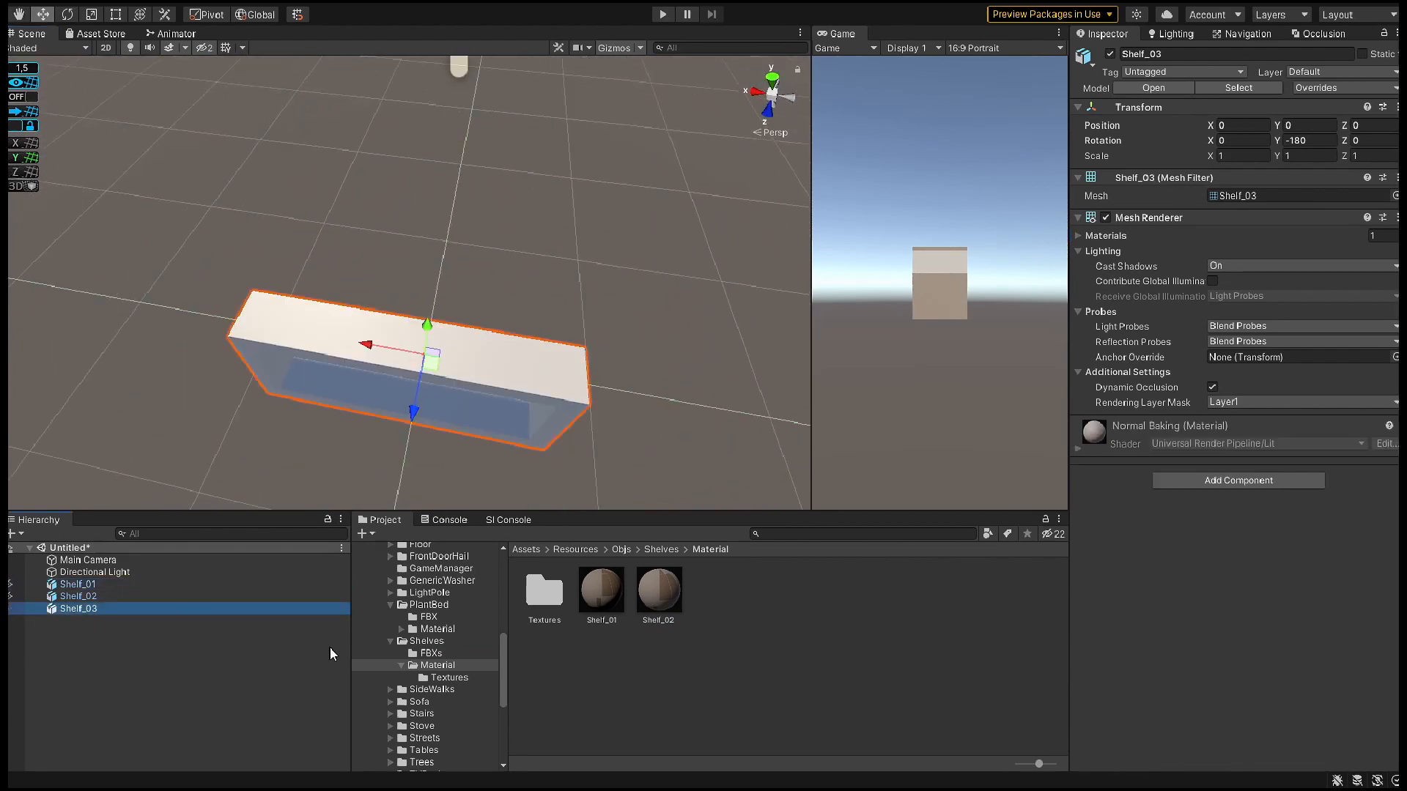
# - Duplicate the Shelf_02 material and name the copy Shelf_03
pyautogui.click(657, 616)
pyautogui.hotkey('ctrl', 'd')
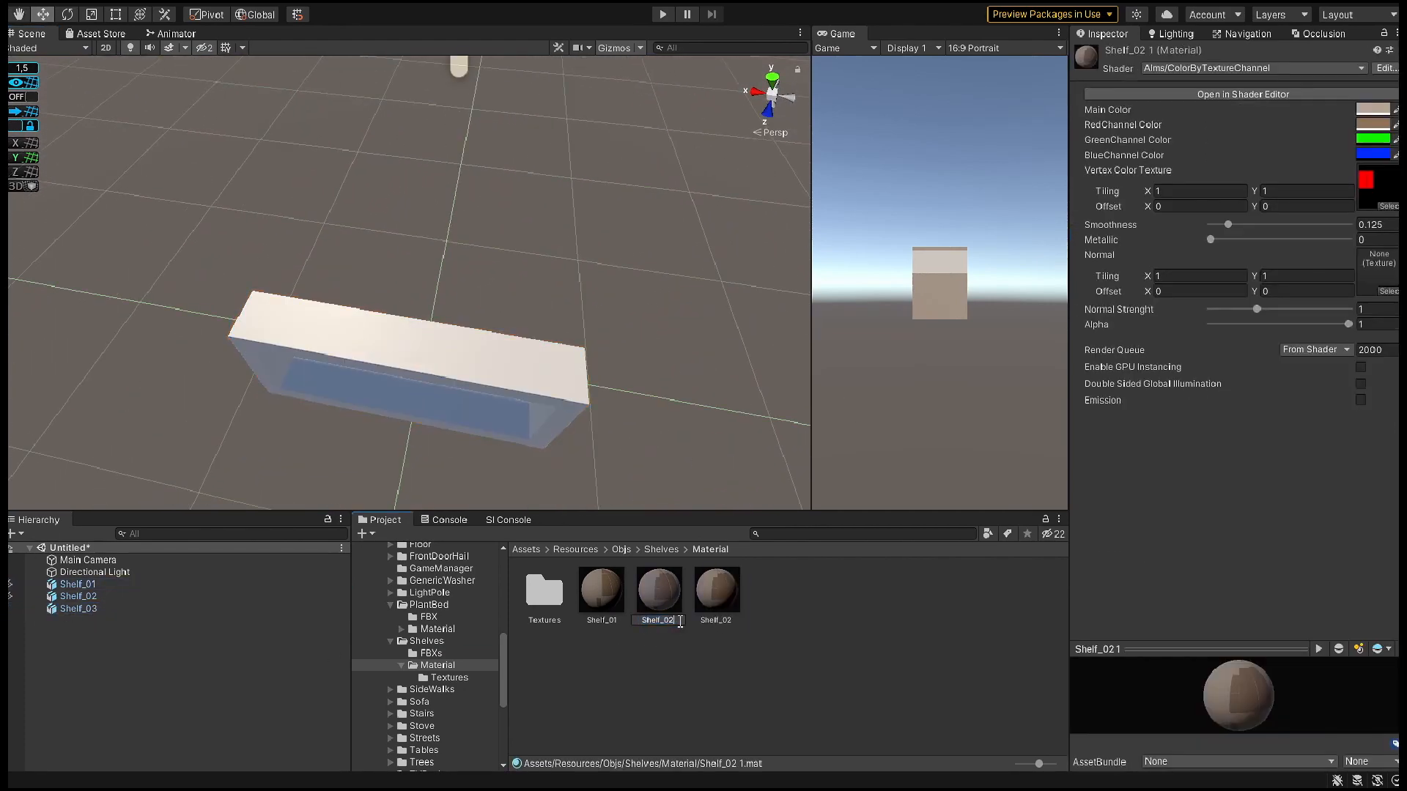
pyautogui.press('BackSpace')
pyautogui.write('3')
pyautogui.press('Return')
pyautogui.click(820, 631)
# - Assign the Shelf03 texture as the Shelf_03 material's Vertex Color Texture and apply that material to the Shelf_03 object
pyautogui.click(454, 678)
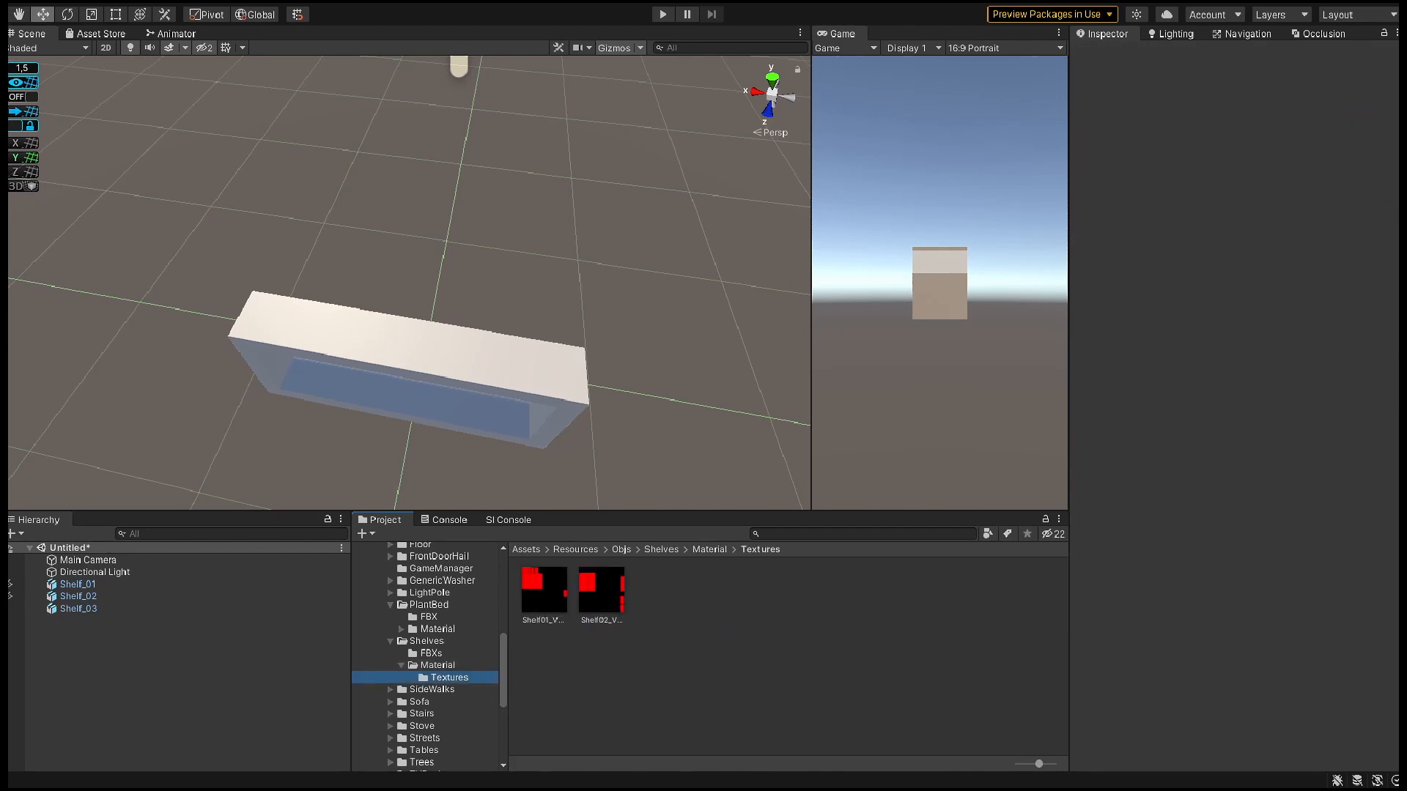
pyautogui.click(486, 663)
pyautogui.click(720, 593)
pyautogui.click(449, 678)
pyautogui.moveTo(659, 591); pyautogui.dragTo(1375, 191)
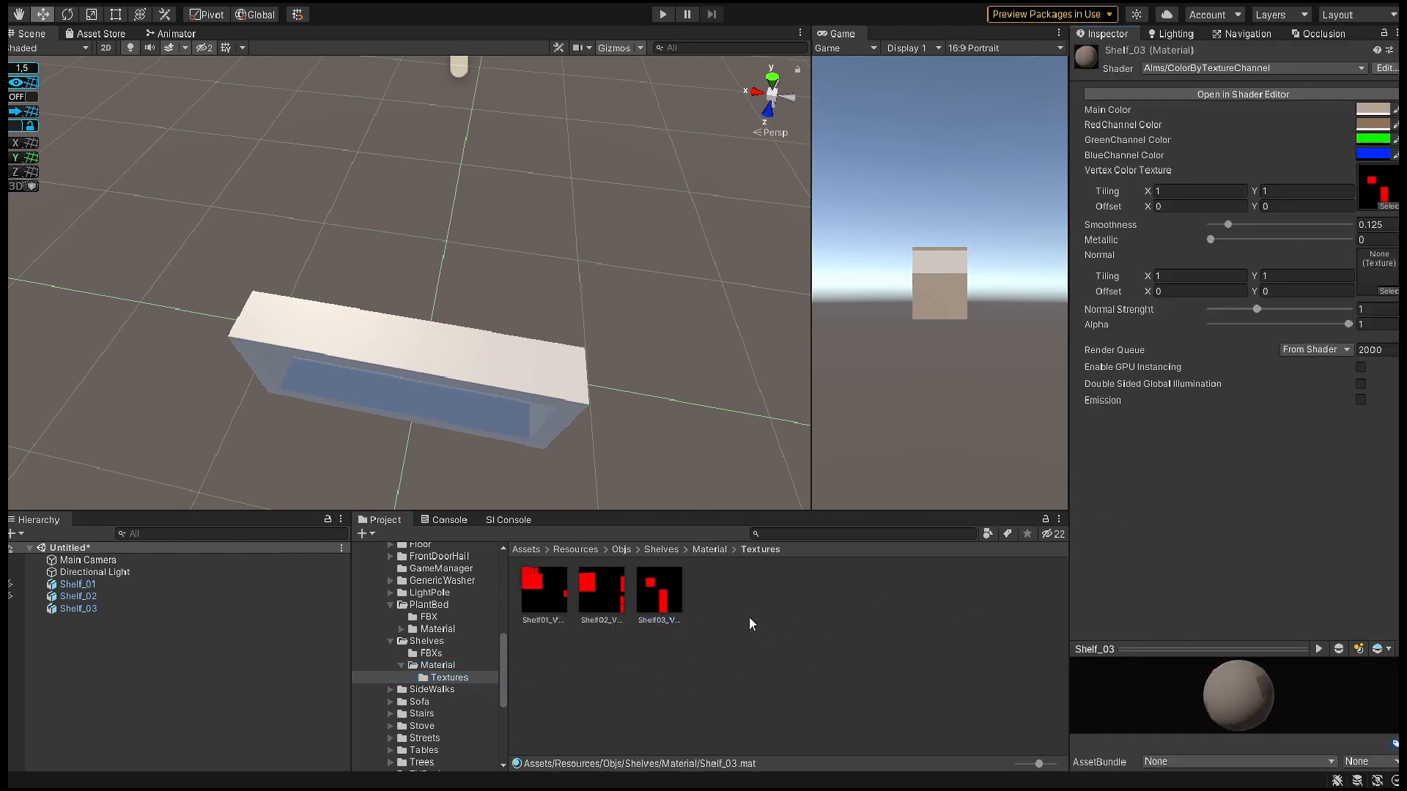
pyautogui.click(480, 666)
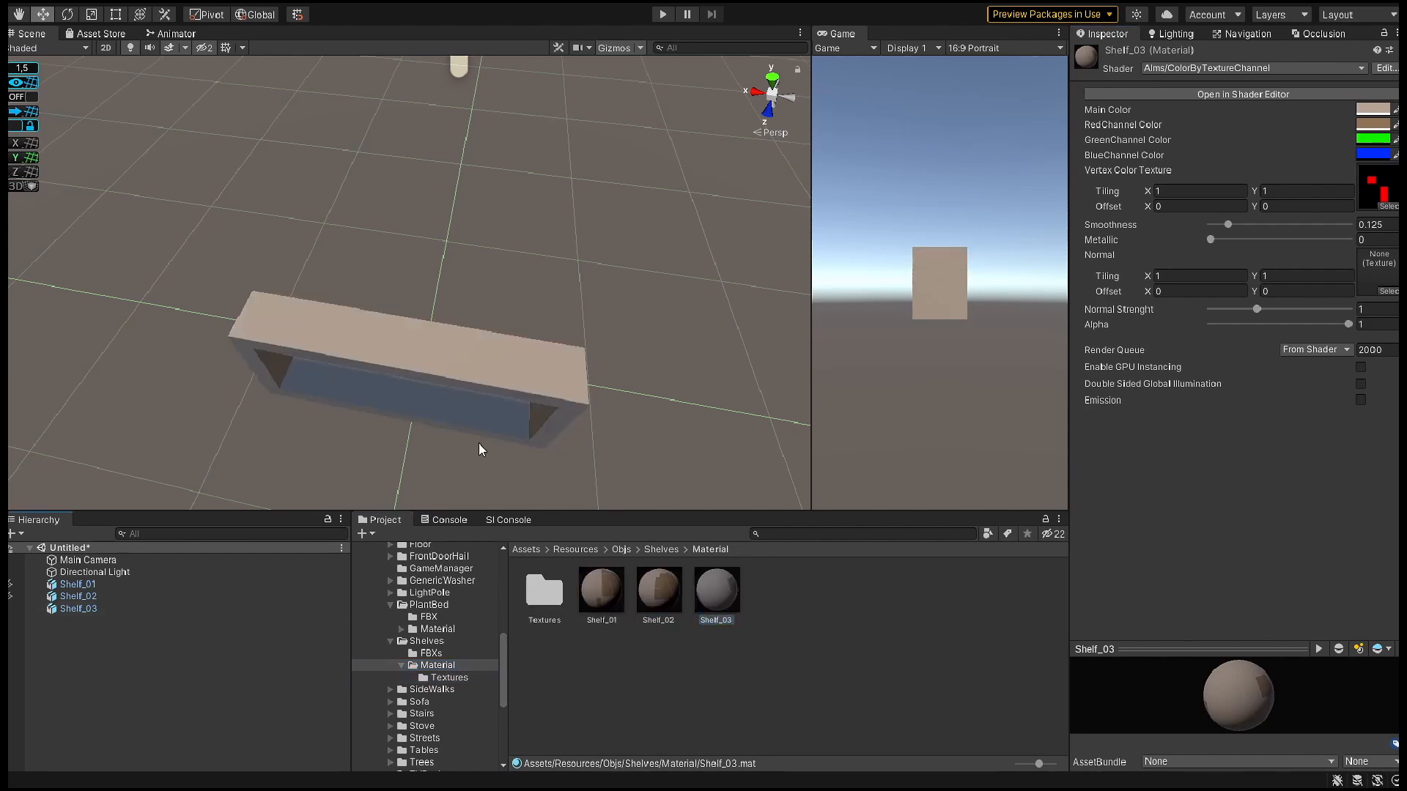
# - Replace the old prefabs in the Shelves folder with new Shelf_01, Shelf_02 and Shelf_03 prefabs made from the scene objects
pyautogui.click(427, 642)
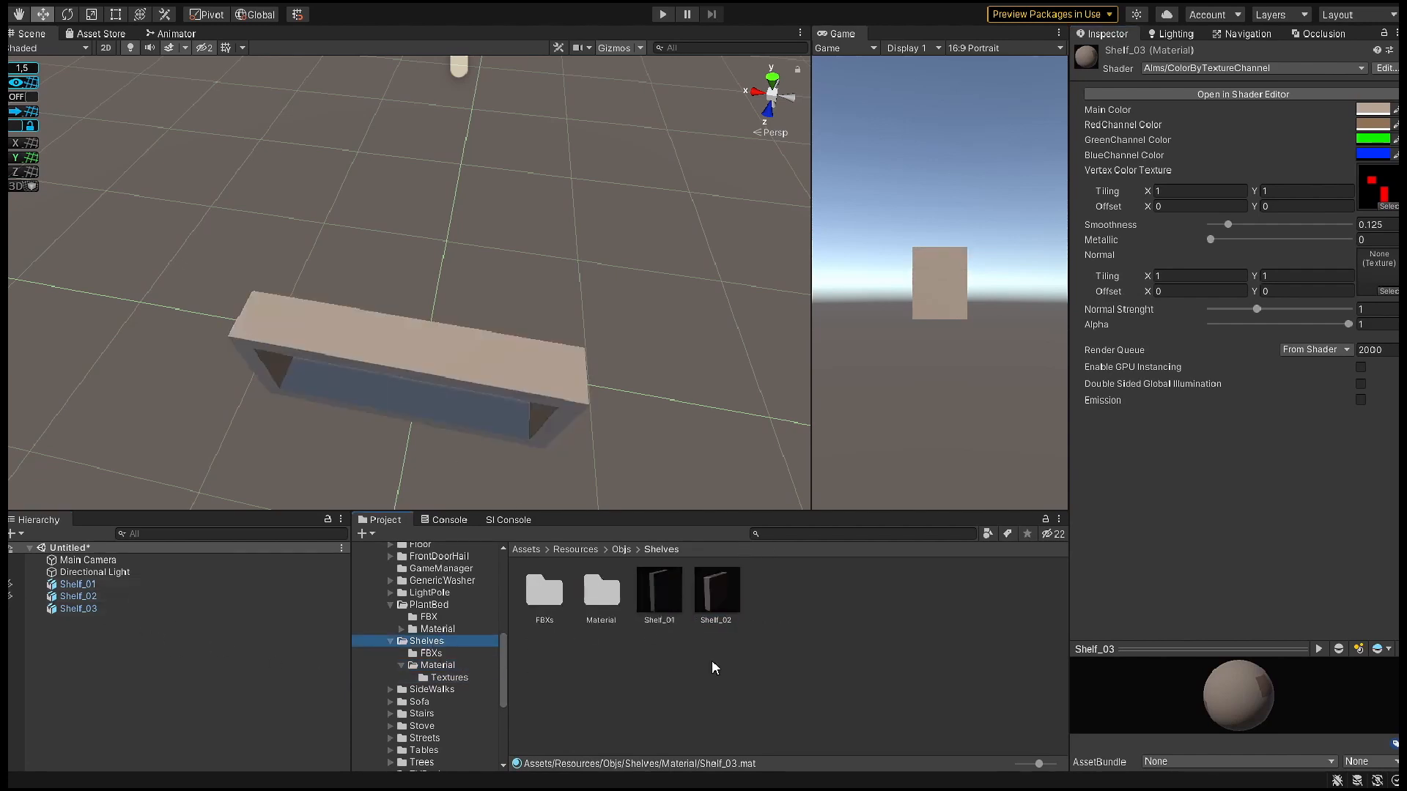
pyautogui.click(668, 598)
pyautogui.moveTo(710, 591); pyautogui.dragTo(812, 597)
pyautogui.keyDown('ctrl'); pyautogui.click(714, 622); pyautogui.keyUp('ctrl')
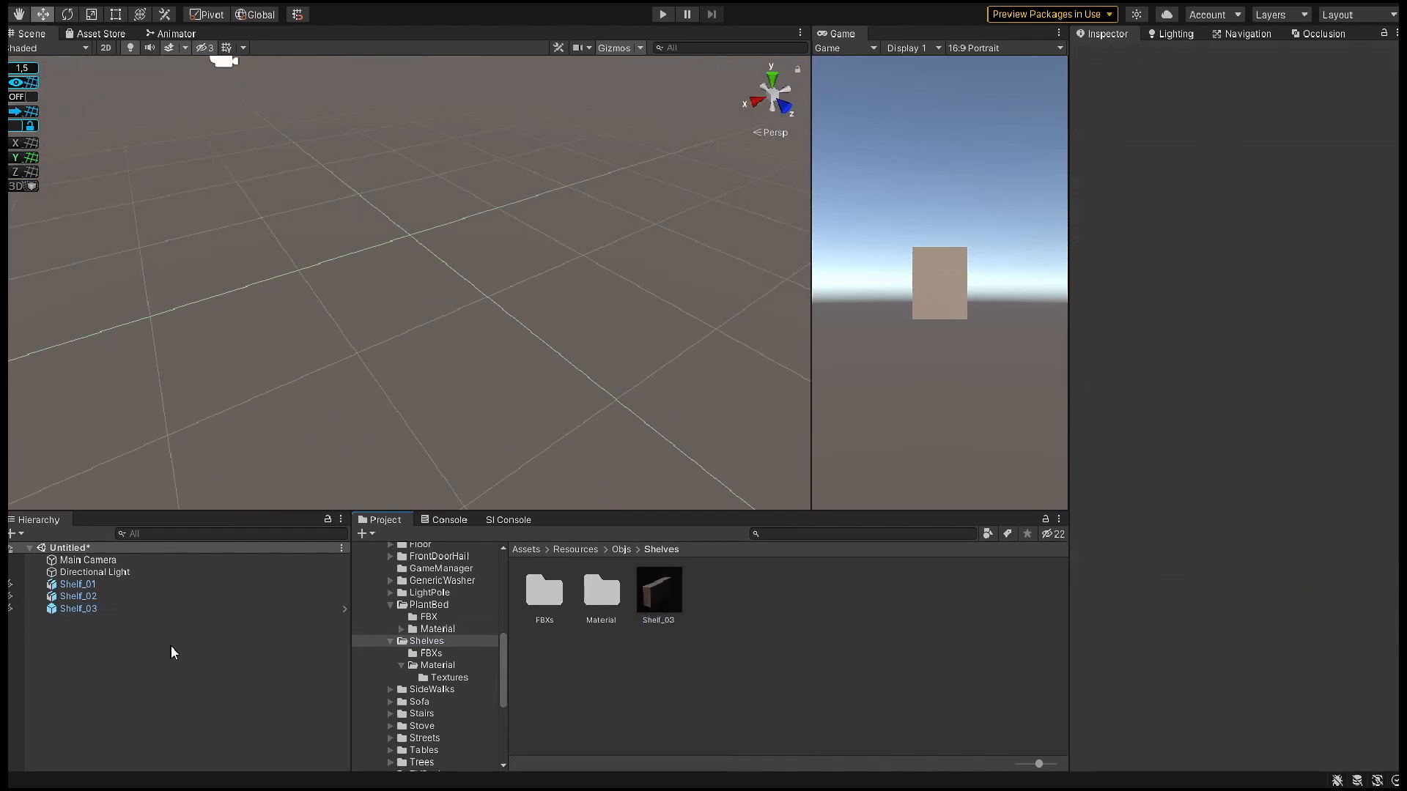
pyautogui.click(11, 584)
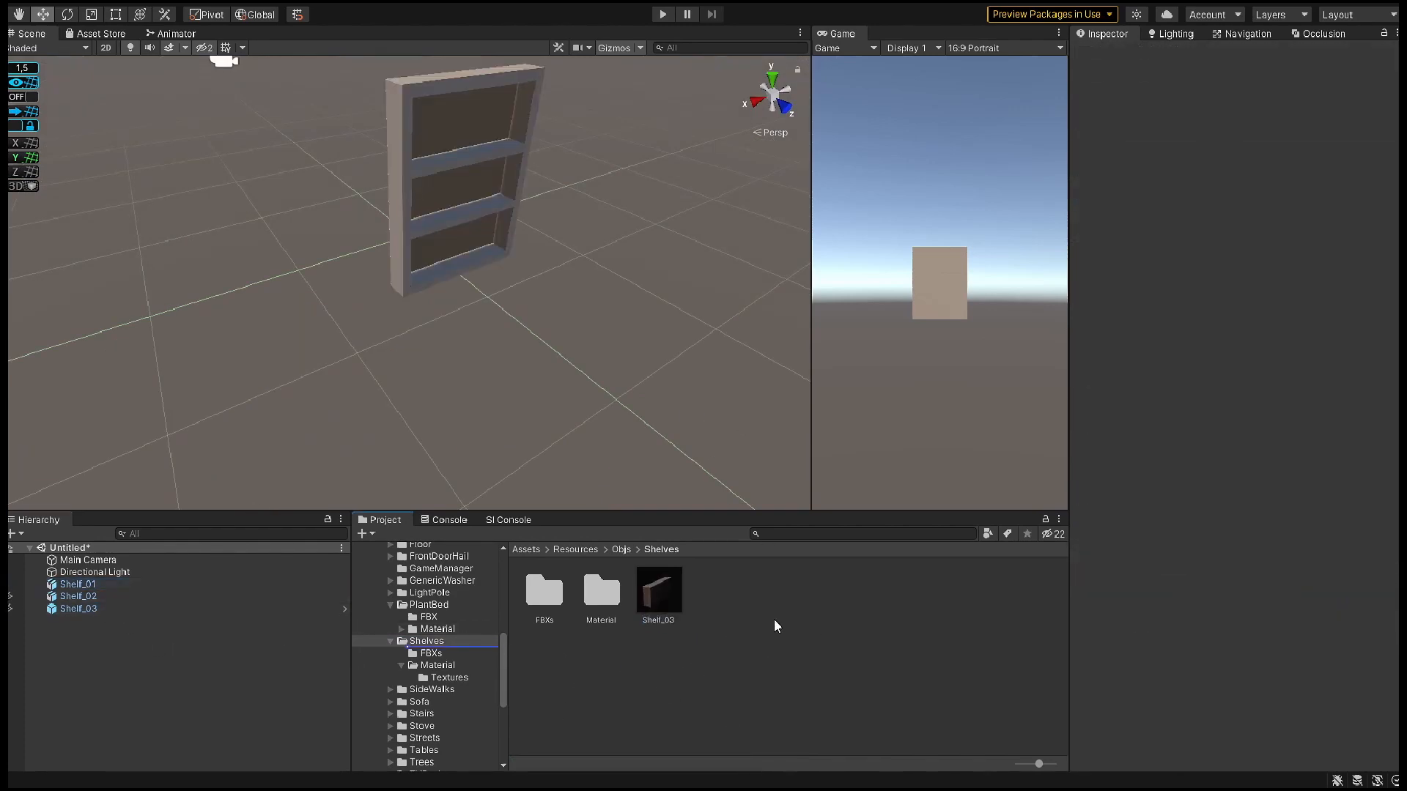
pyautogui.moveTo(79, 595); pyautogui.dragTo(593, 689)
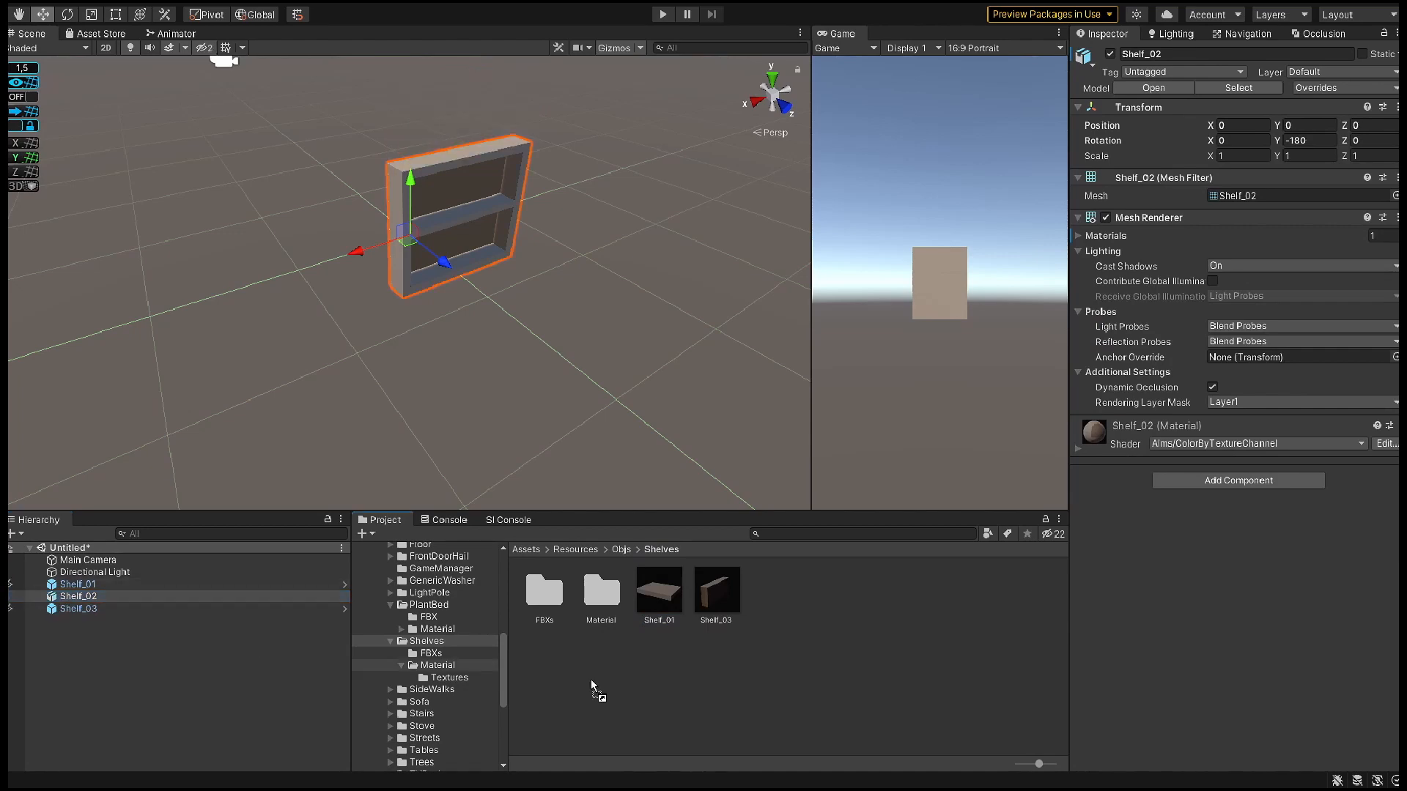
# - Delete the Shelf_01, Shelf_02 and Shelf_03 objects from the scene hierarchy
pyautogui.click(106, 585)
pyautogui.keyDown('shift'); pyautogui.click(105, 609); pyautogui.keyUp('shift')
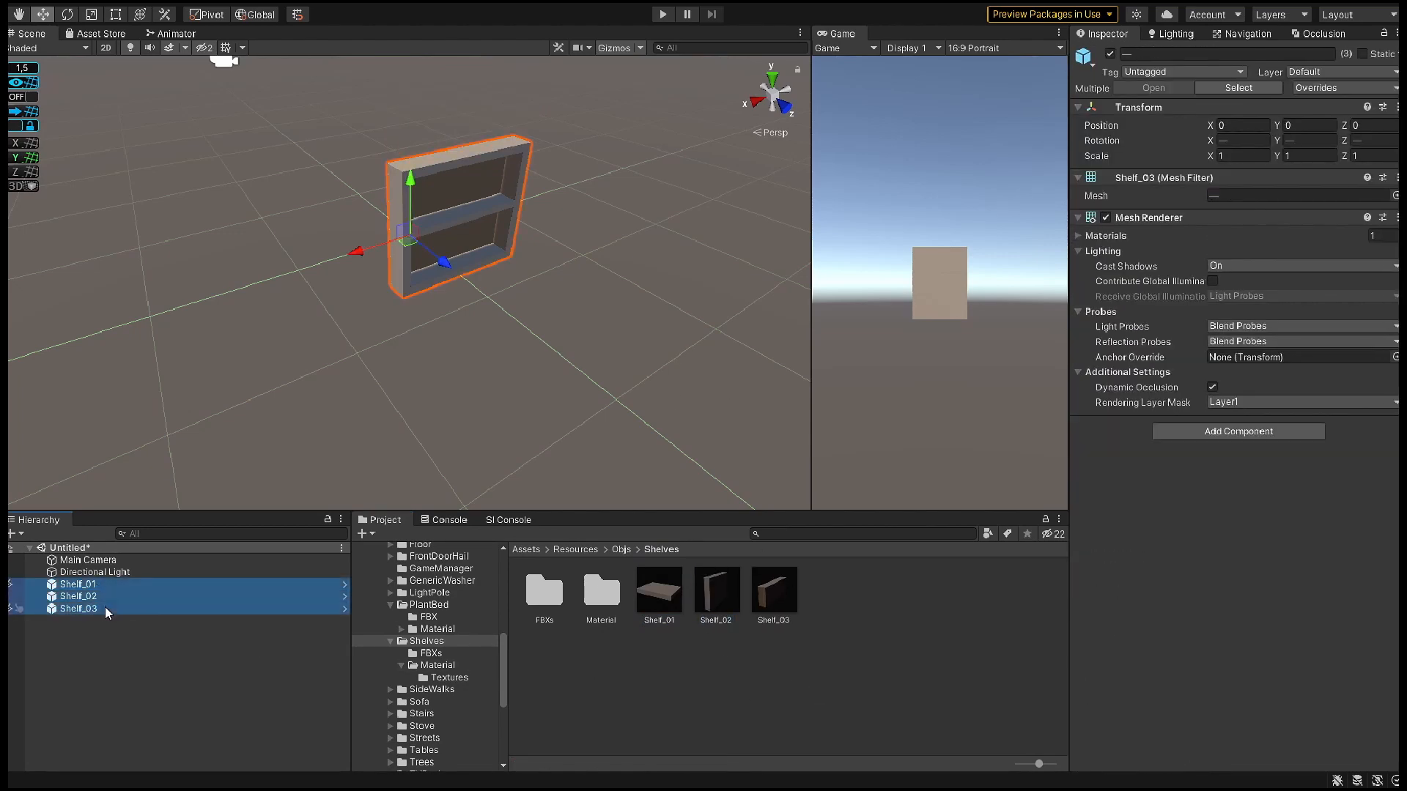
pyautogui.press('Delete')
# - Place the new Shelf_01, Shelf_02 and Shelf_03 prefabs in the scene and check them from several angles
pyautogui.click(662, 610)
pyautogui.moveTo(661, 610); pyautogui.dragTo(196, 636)
pyautogui.keyDown('alt'); pyautogui.moveTo(654, 396); pyautogui.dragTo(445, 424); pyautogui.keyUp('alt')
pyautogui.moveTo(715, 599); pyautogui.dragTo(323, 665)
pyautogui.moveTo(447, 345); pyautogui.dragTo(323, 333, button='right')
pyautogui.moveTo(773, 598); pyautogui.dragTo(282, 693)
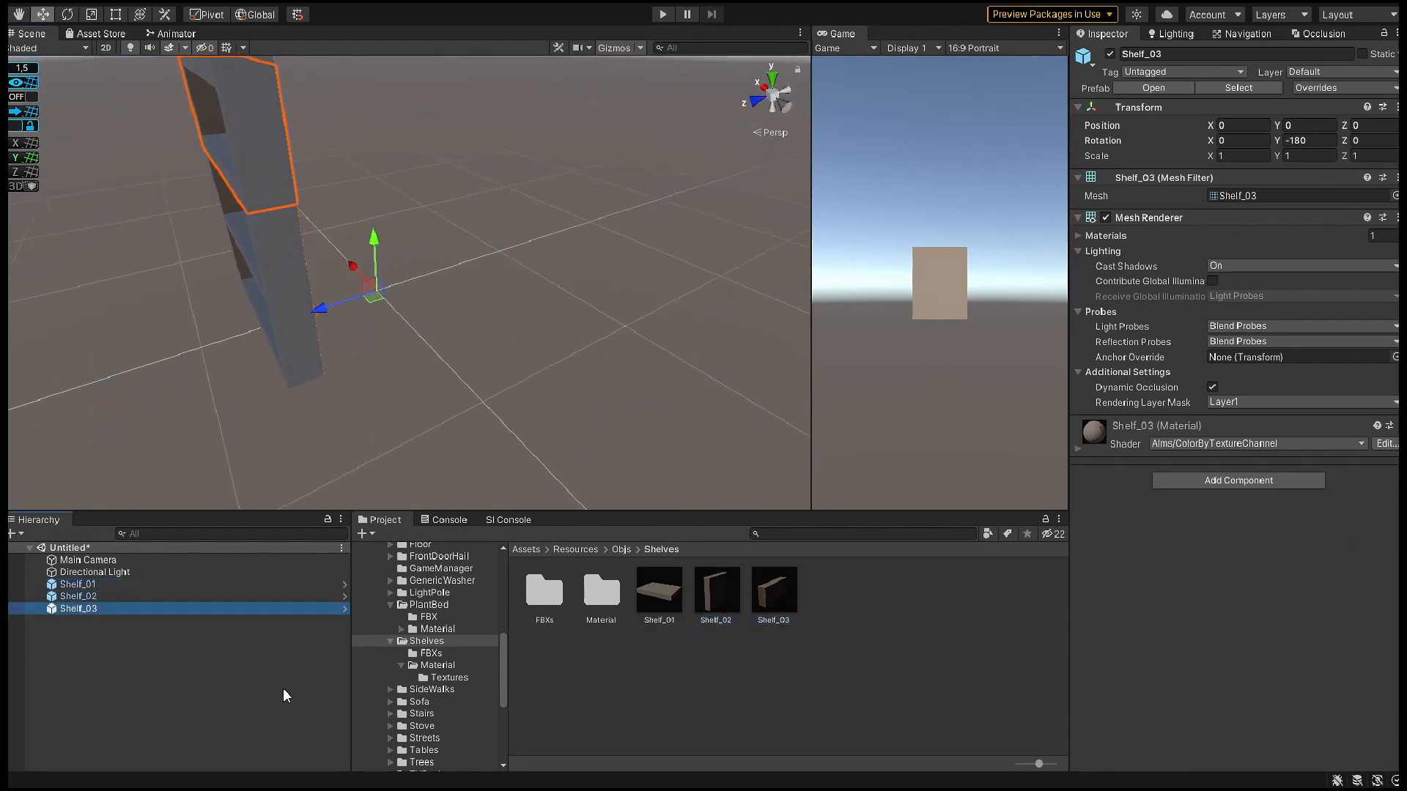
pyautogui.moveTo(424, 344); pyautogui.dragTo(676, 294, button='right')
# - Remove the three test shelf prefab instances from the scene
pyautogui.click(106, 584)
pyautogui.keyDown('shift'); pyautogui.click(106, 609); pyautogui.keyUp('shift')
pyautogui.press('Delete')
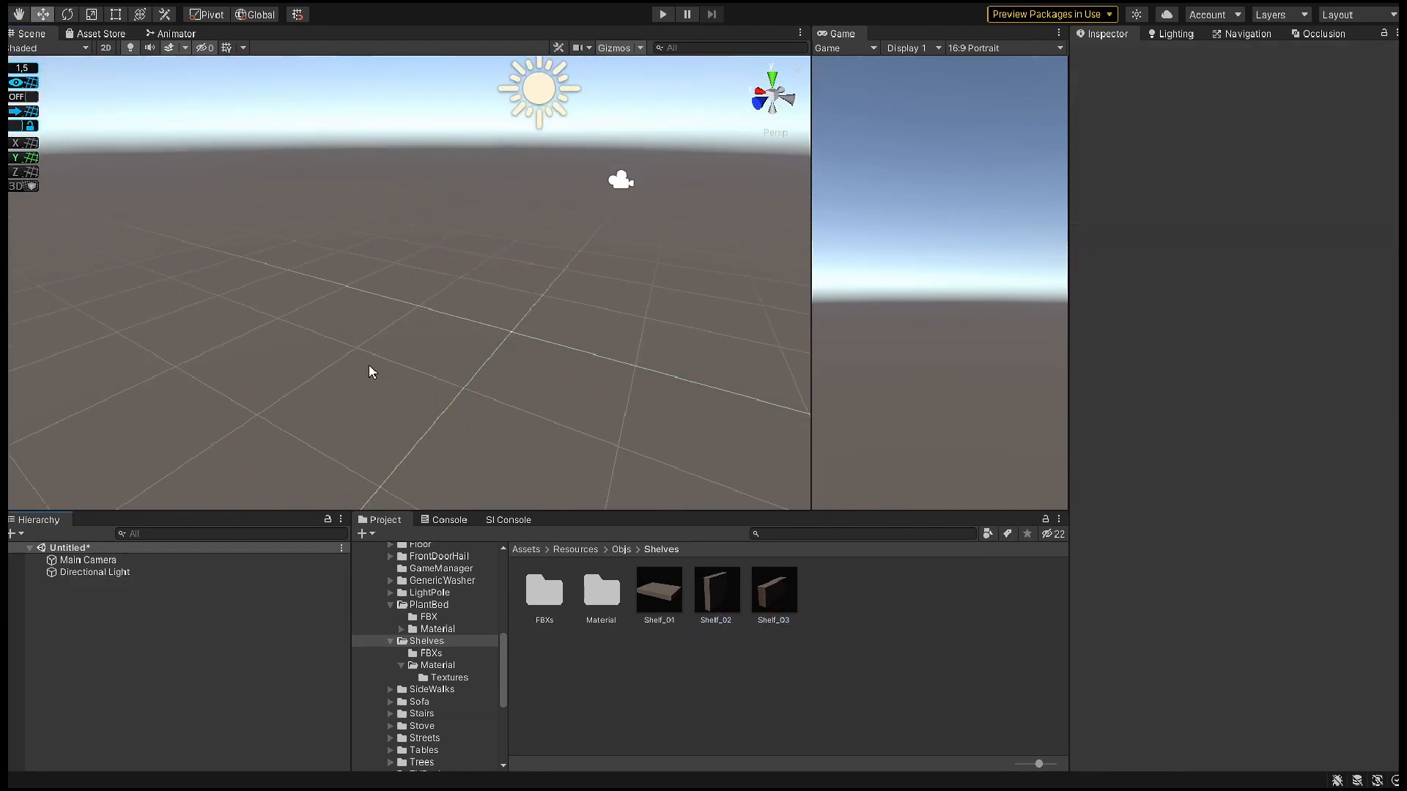